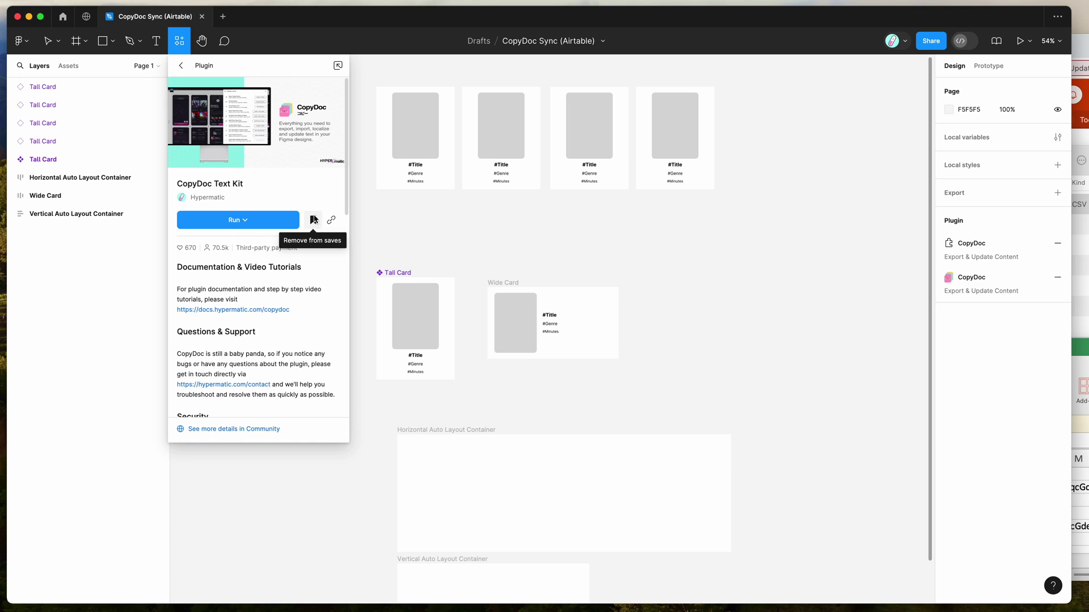
Run the saved CopyDoc Text Kit plugin in the design file
left_click(395, 220)
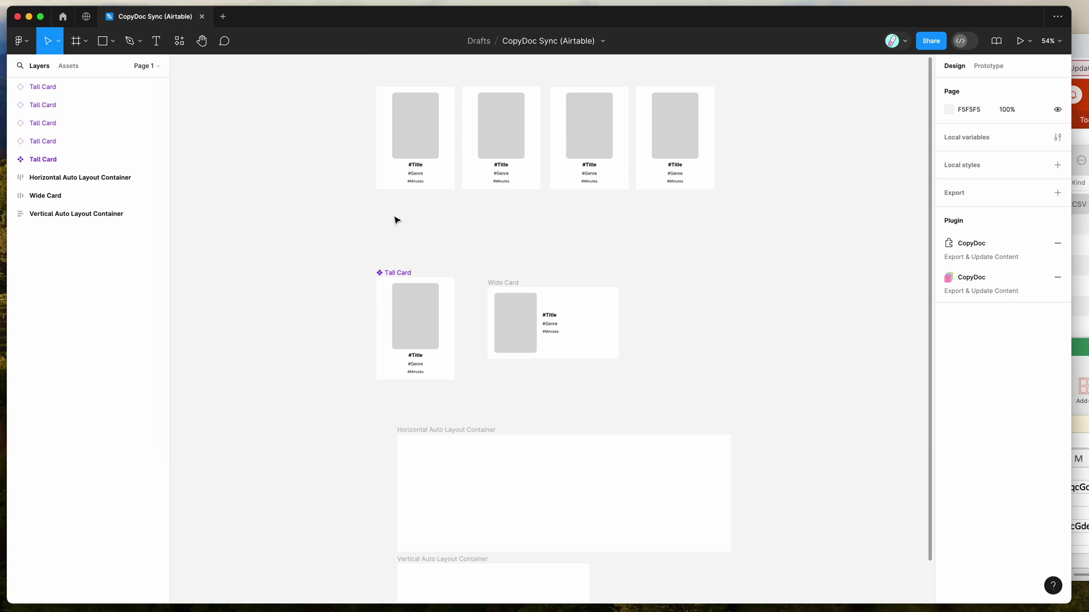
right_click(347, 210)
mouse_move(380, 306)
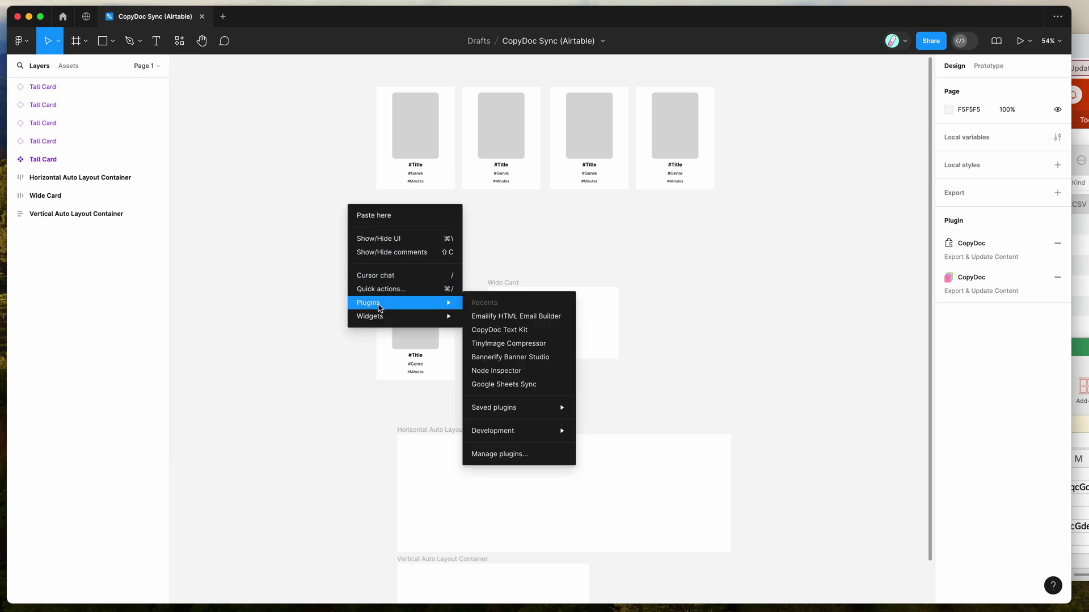
mouse_move(518, 417)
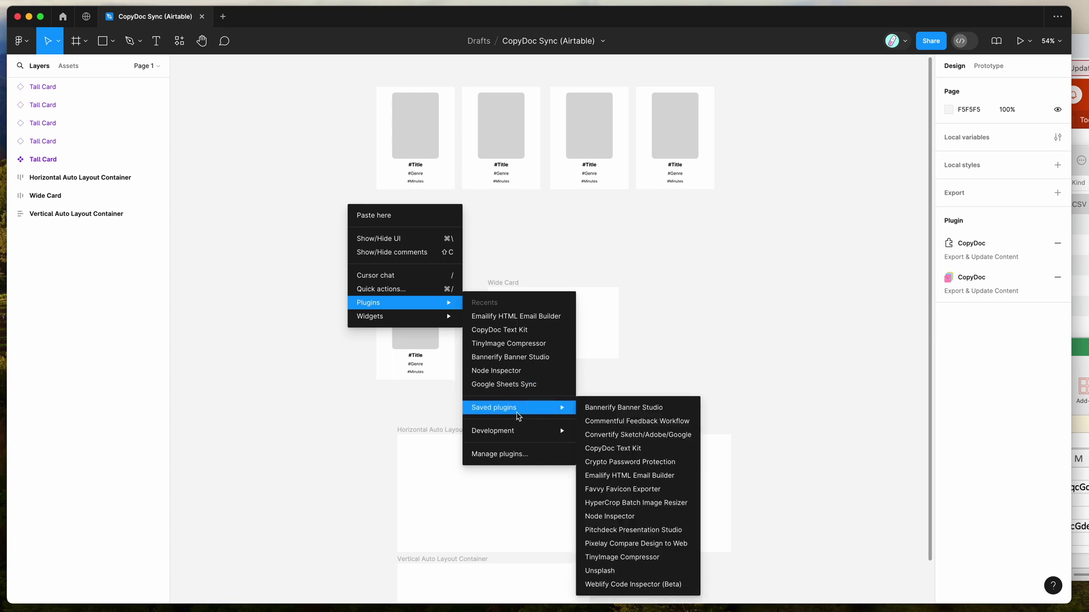
left_click(613, 449)
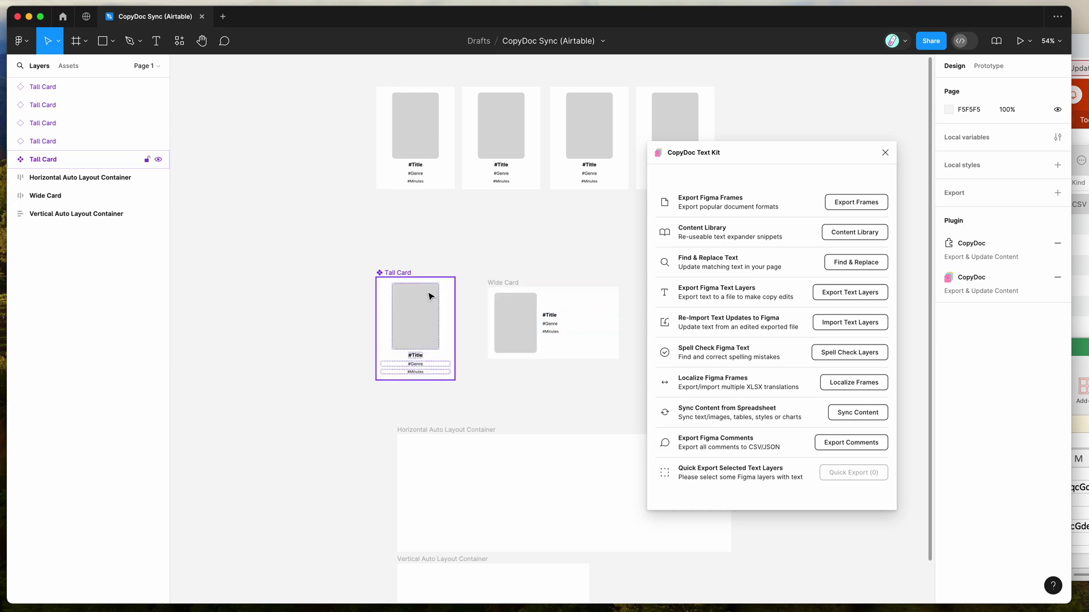
Open the plugin's Sync Content feature and set the data source to Sync from Airtable URL
left_click(849, 418)
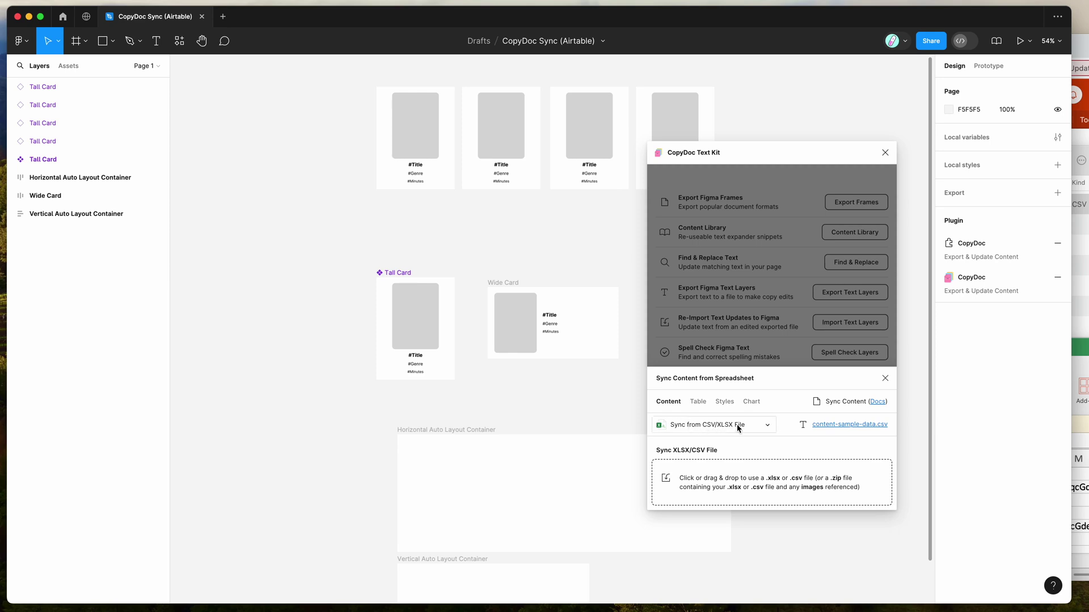
left_click(718, 429)
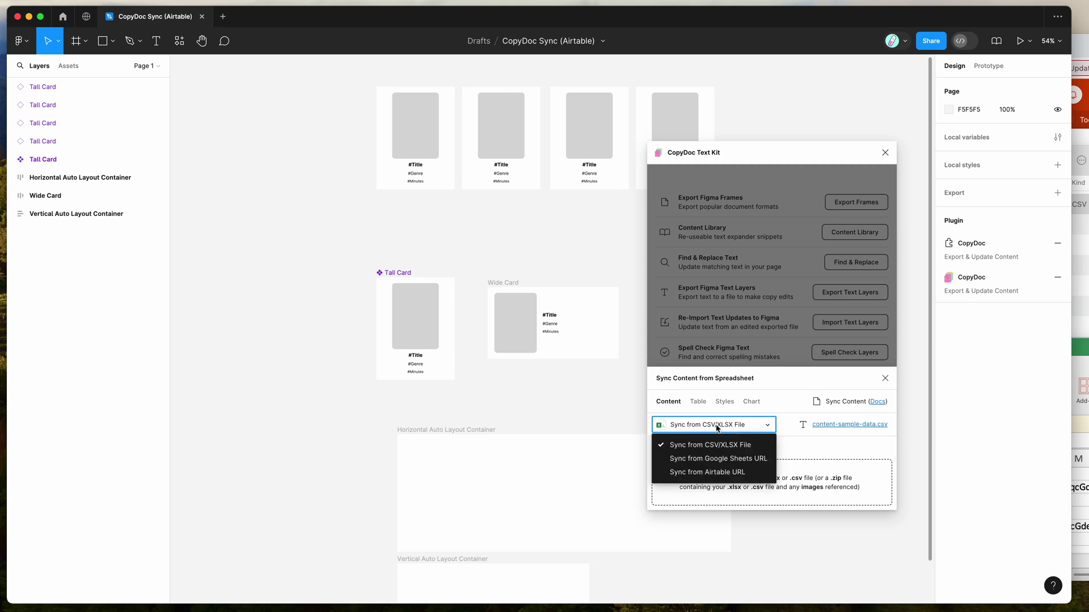
left_click(694, 473)
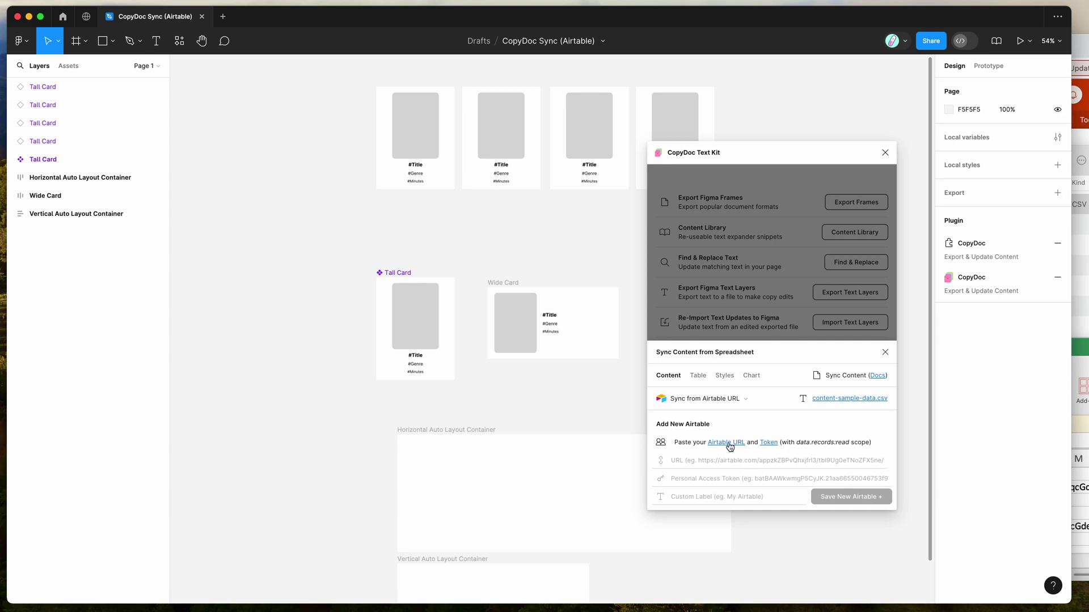
Copy the Movies table's URL from Airtable in the browser and paste it into the Figma plugin's Airtable URL field
left_click(1079, 51)
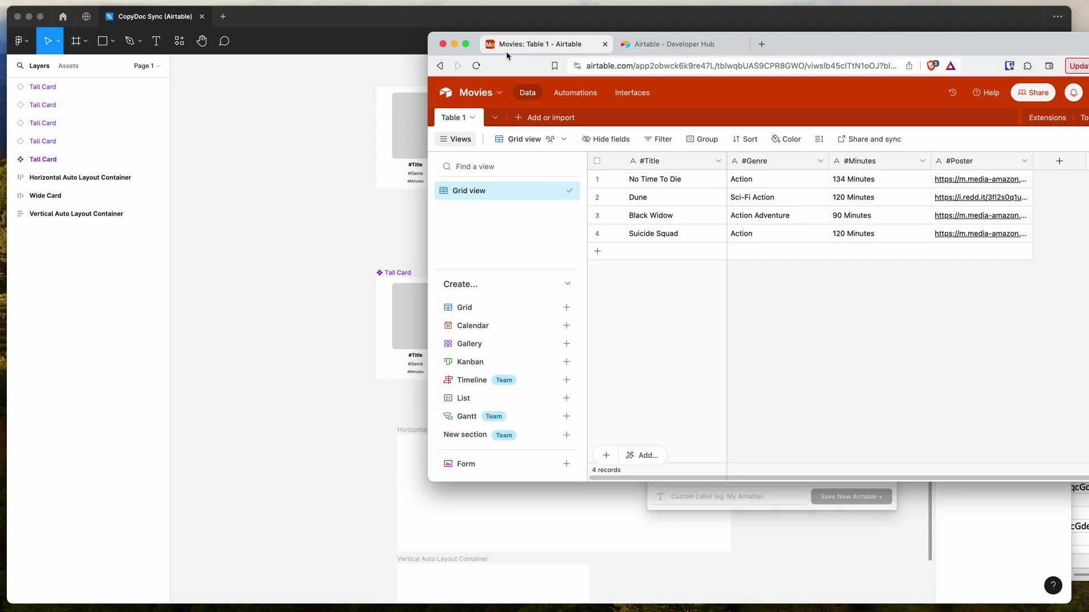
left_click(651, 66)
triple_click(659, 66)
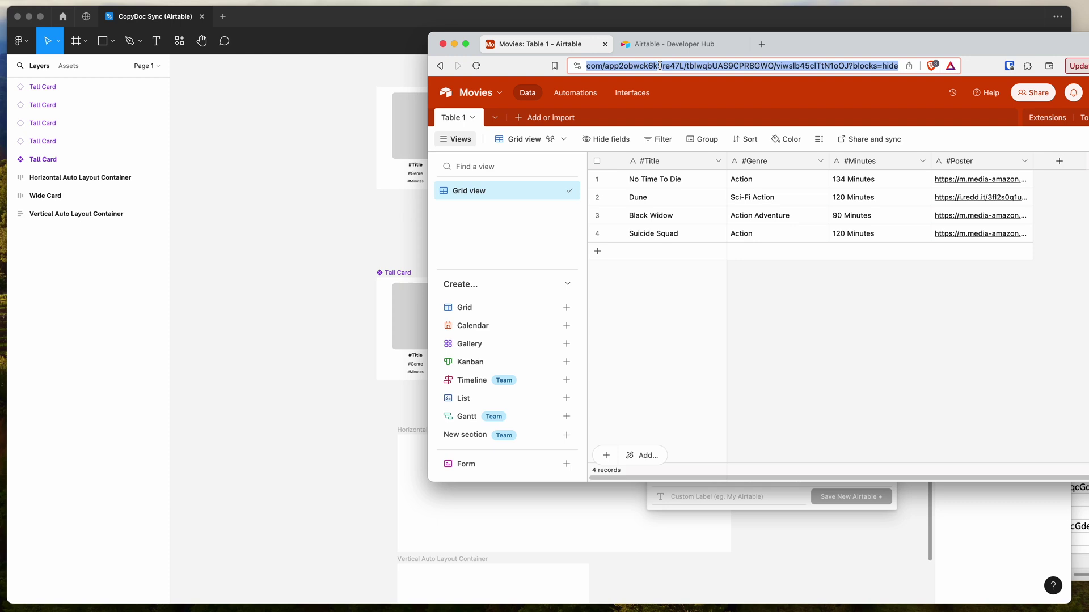
left_click(335, 184)
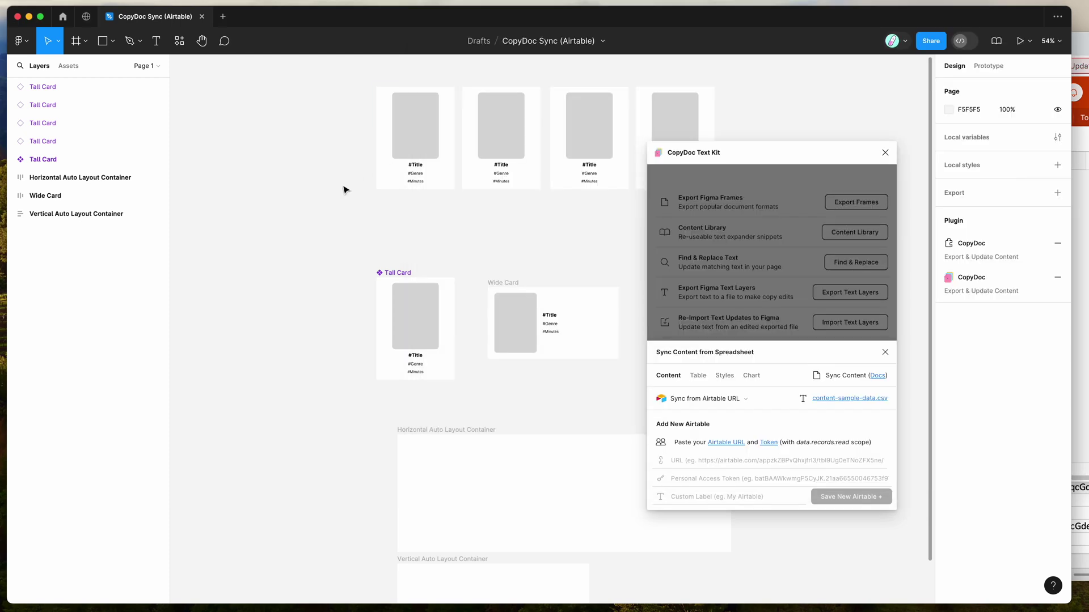
left_click(671, 461)
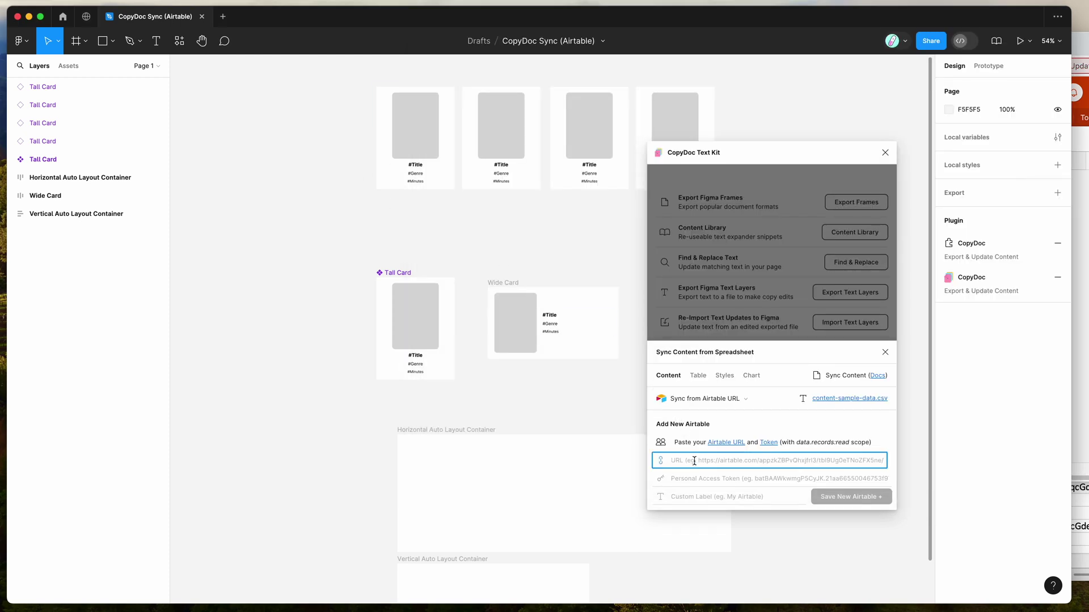
key("super+v")
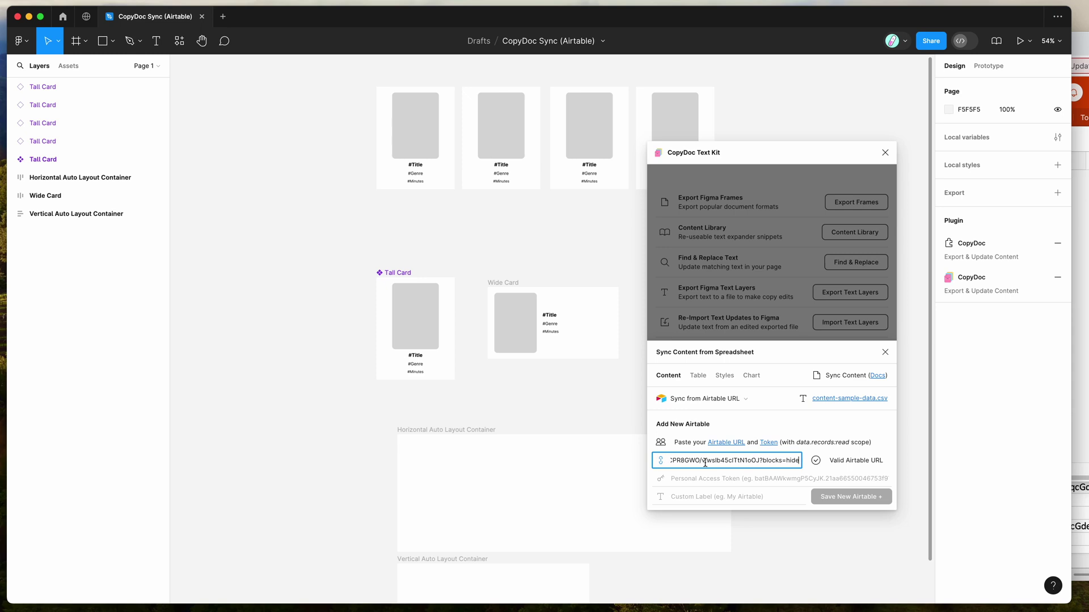
left_click(733, 425)
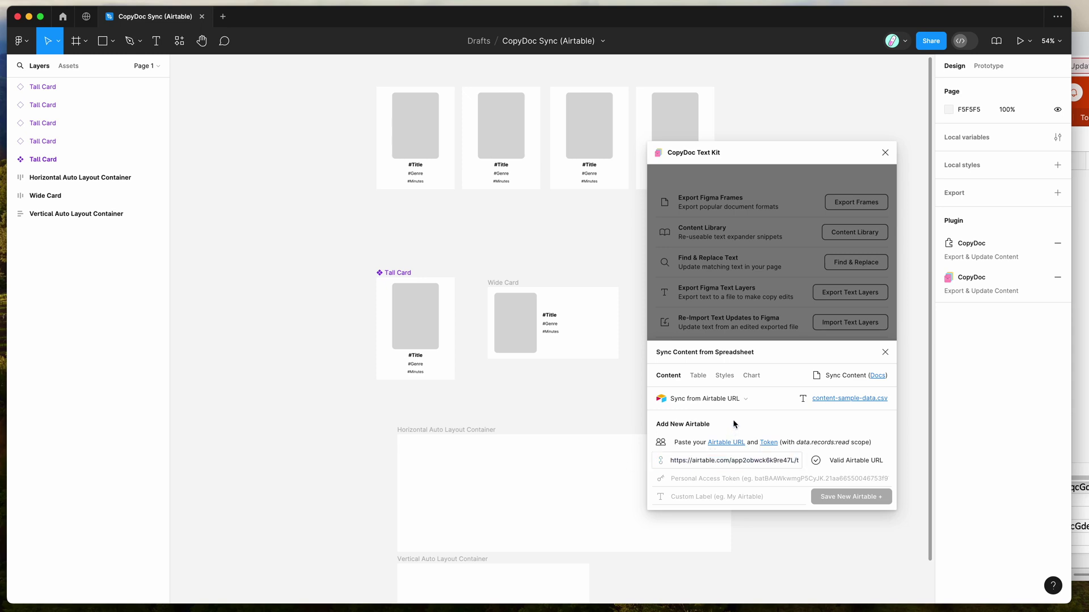
Open Airtable's token page in the browser and start a personal access token named CopyDoc Plugin Integration
left_click(770, 443)
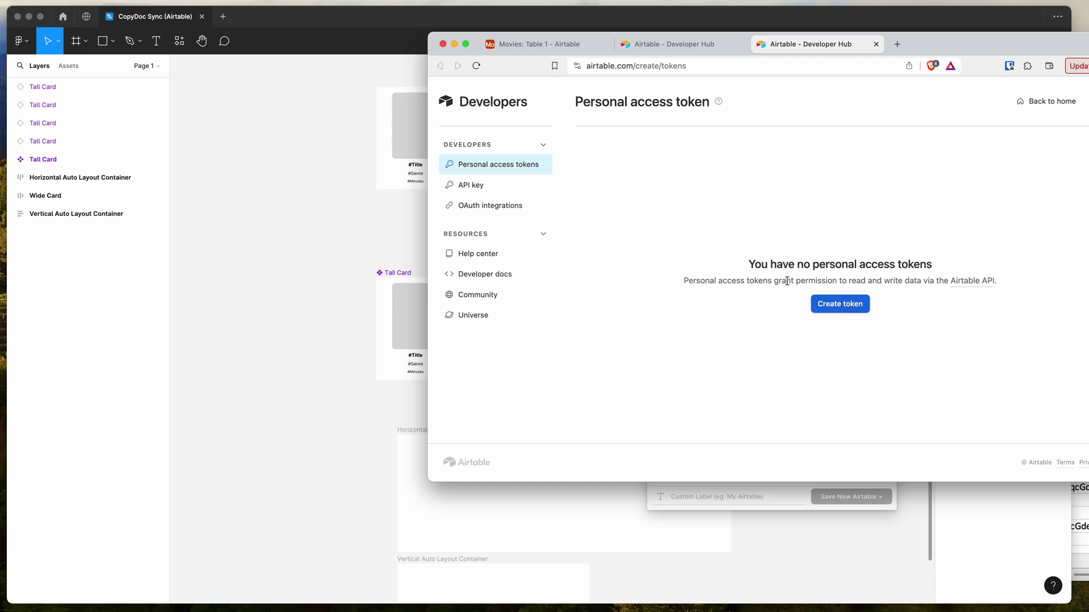
left_click(838, 313)
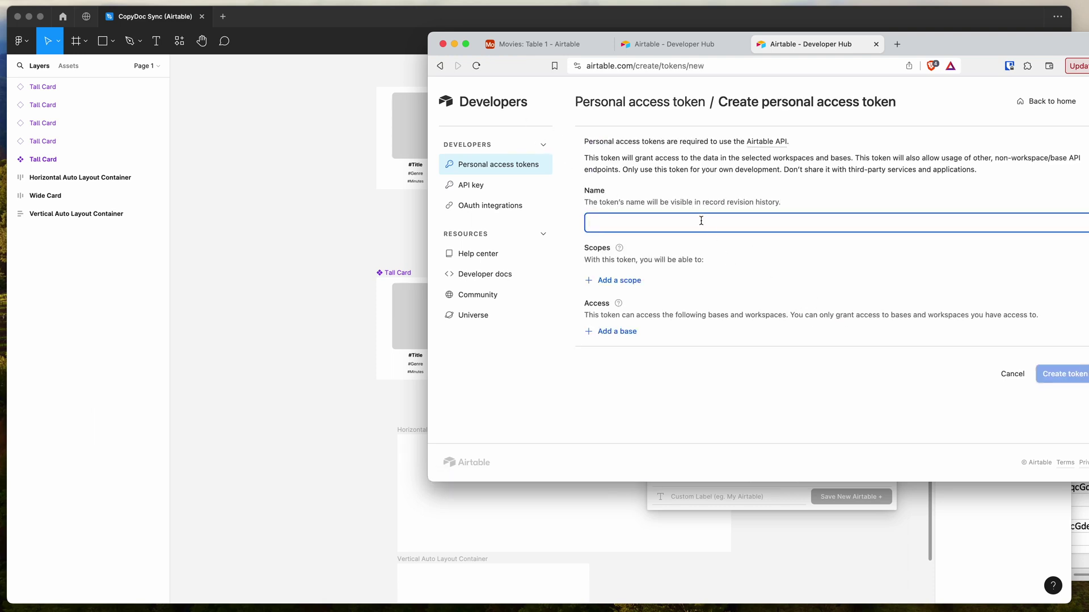
type("CopyDoc Plugin Integration")
Add the data.records:read scope to the new personal access token
left_click(785, 487)
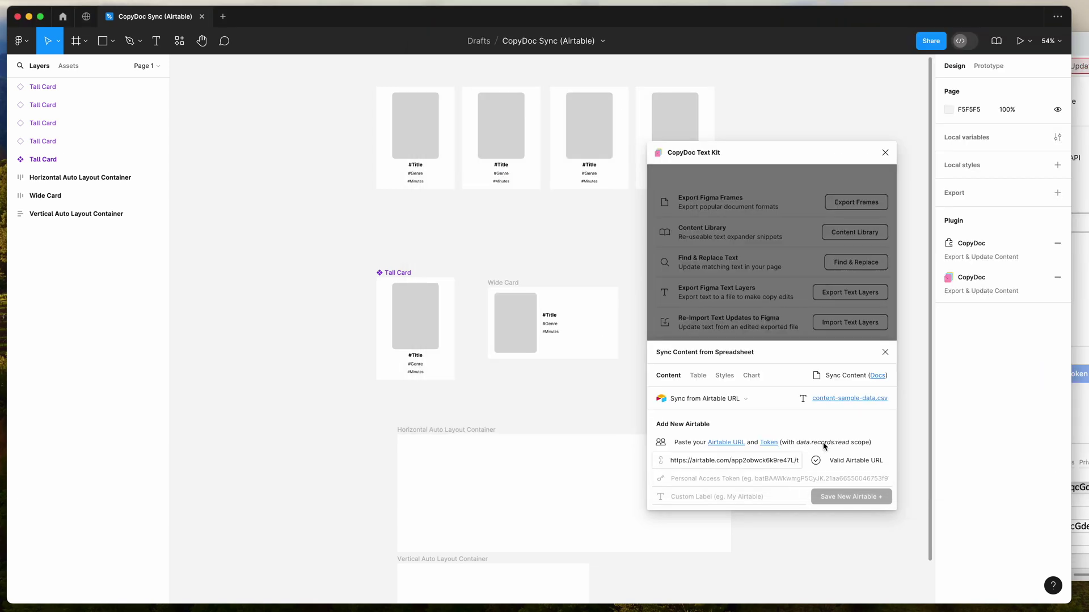
left_click(1082, 327)
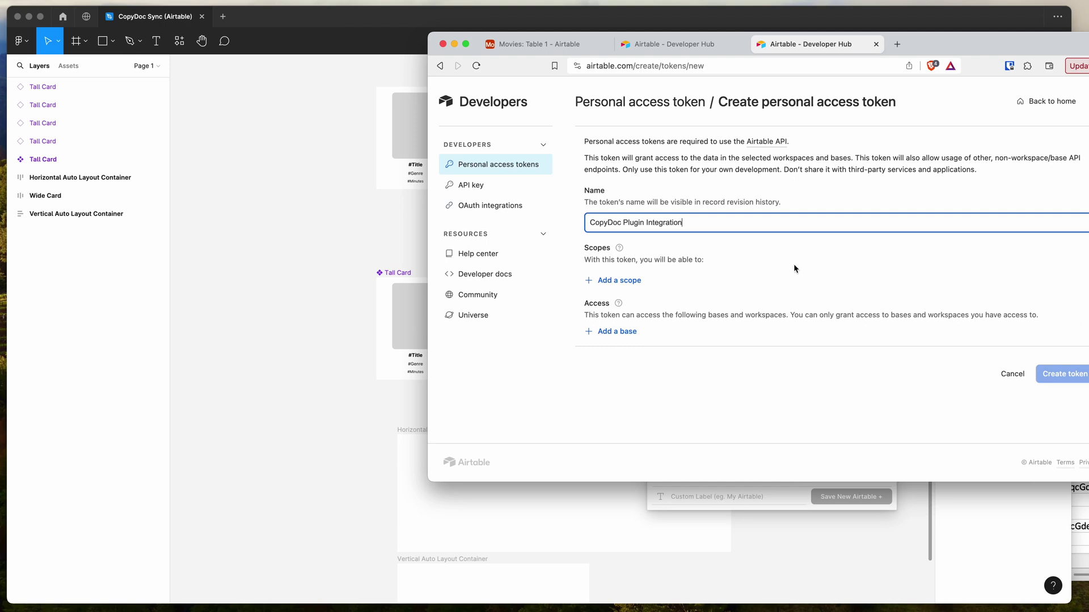
left_click(626, 283)
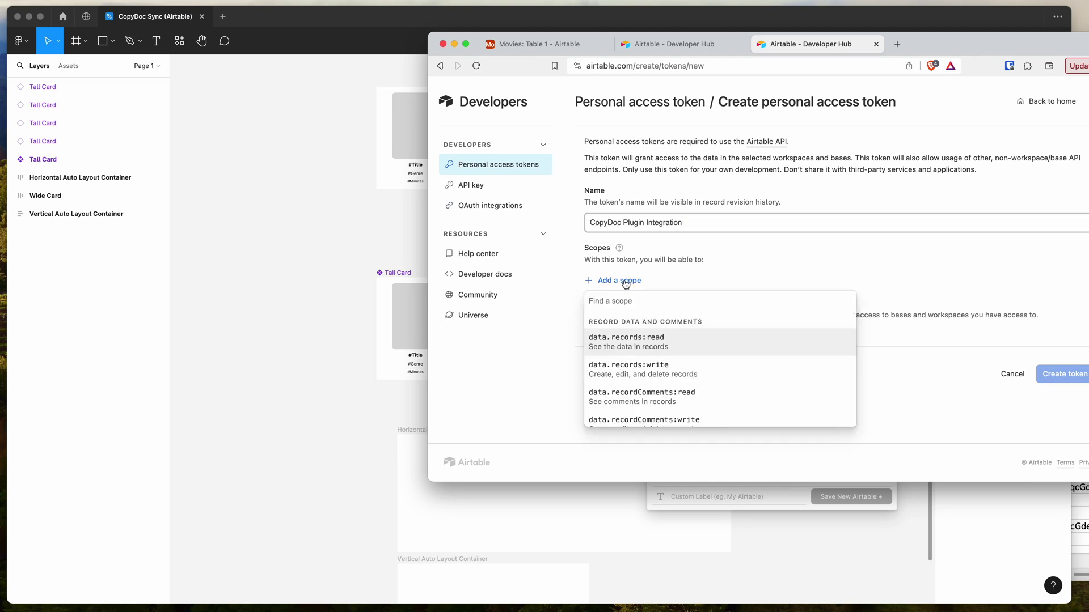
left_click(650, 343)
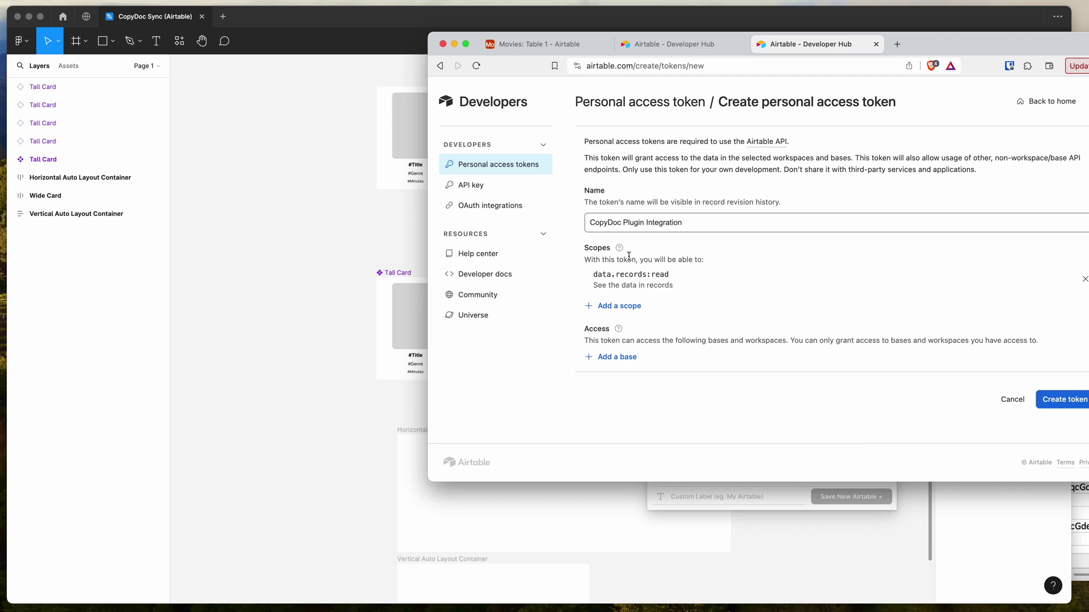
Give the token access to all current and future bases in the CopyDoc workspace and create it
left_click(611, 361)
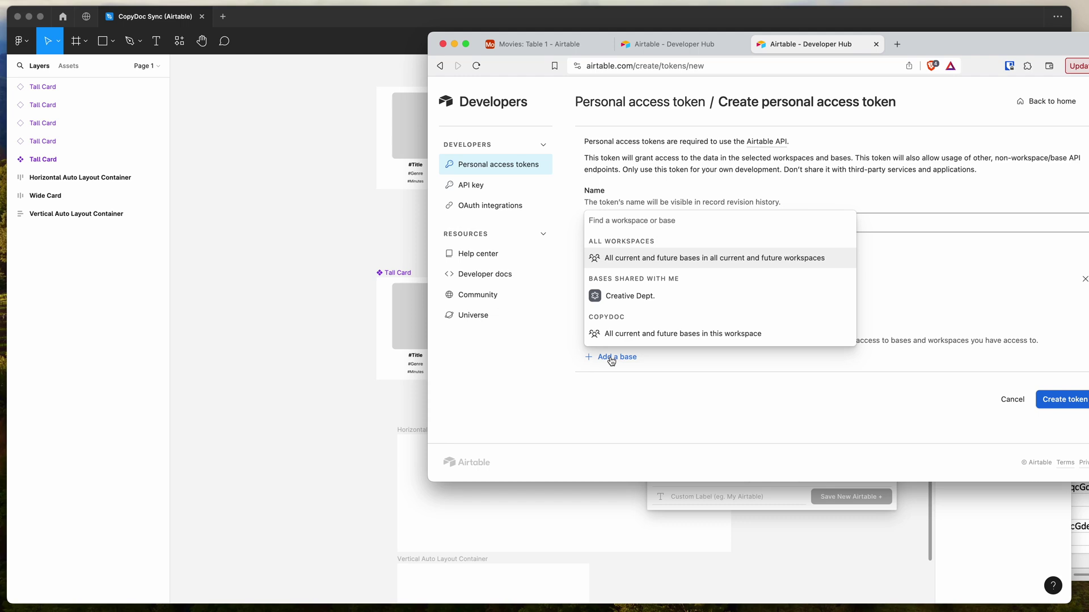
scroll(624, 342, "down", 1)
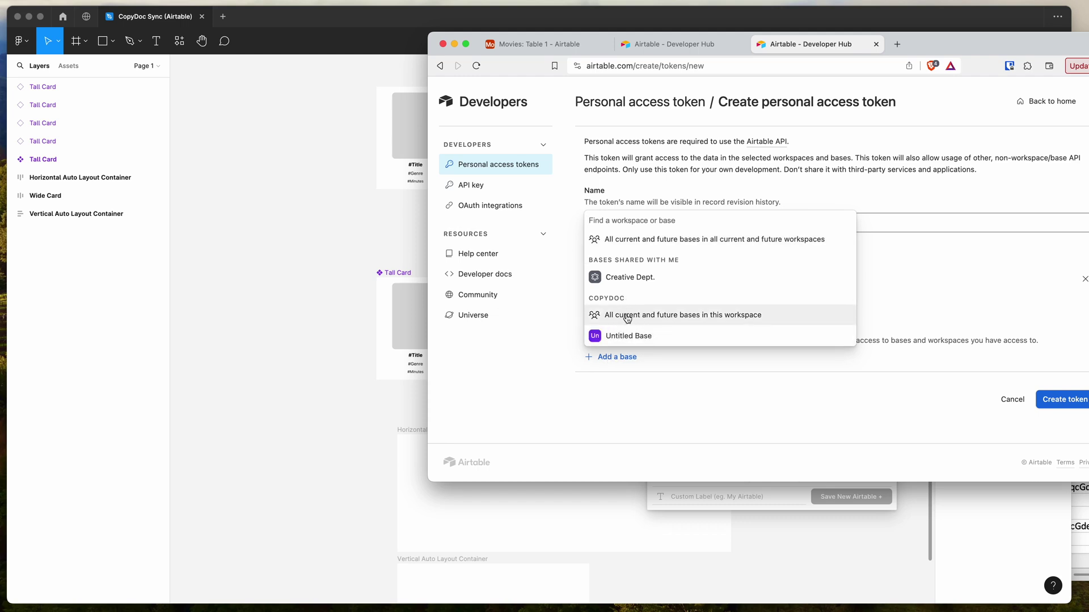
left_click(686, 315)
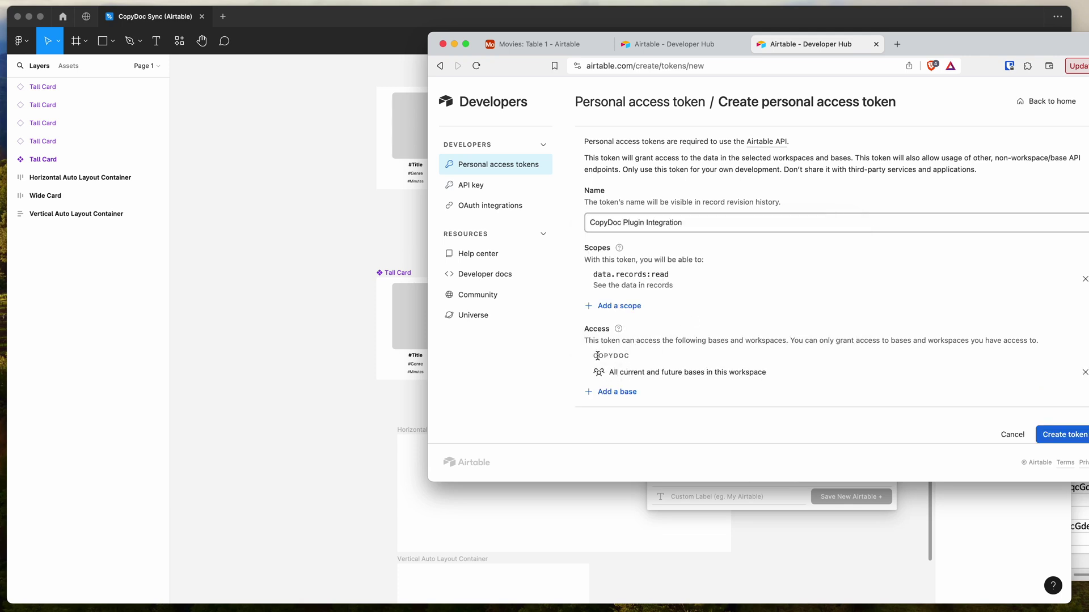
left_click_drag(610, 371, 745, 372)
left_click(752, 371)
scroll(775, 374, "down", 1)
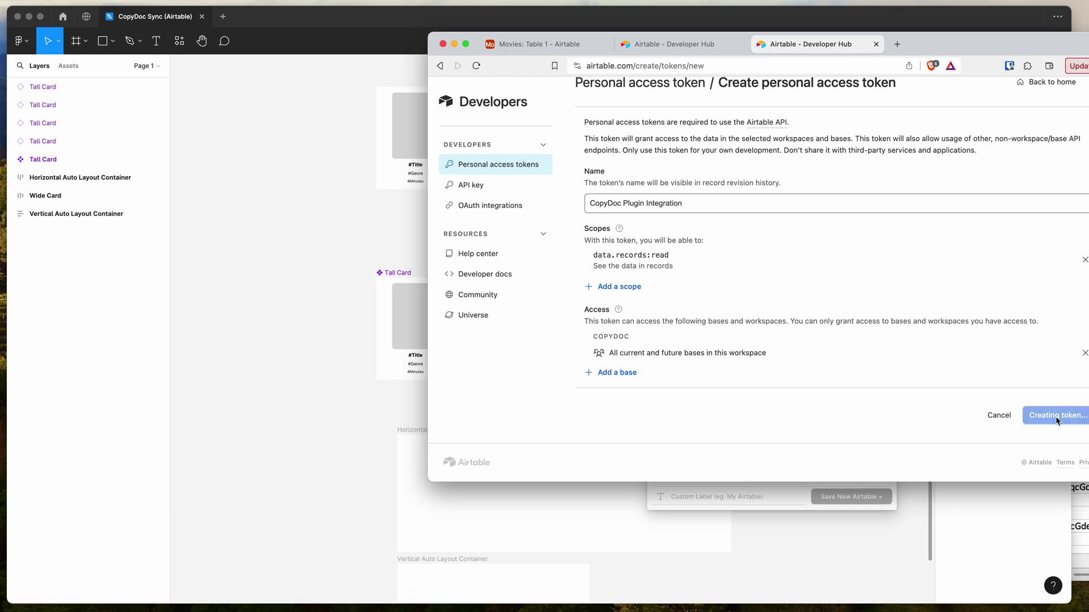
left_click(1059, 420)
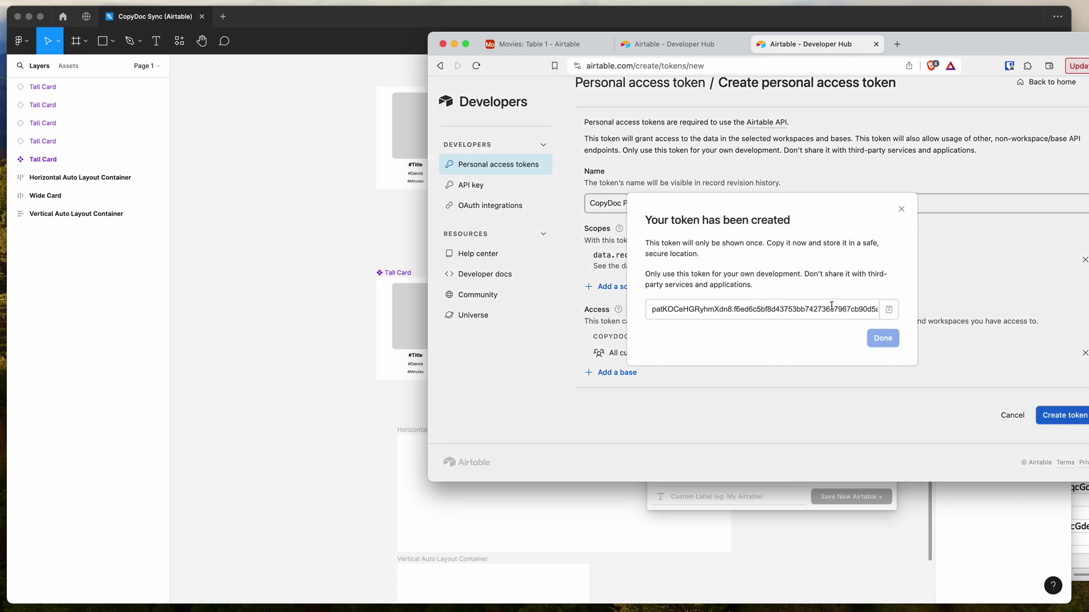
Copy the generated token and paste it into the Personal Access Token field of the plugin in Figma
left_click(888, 313)
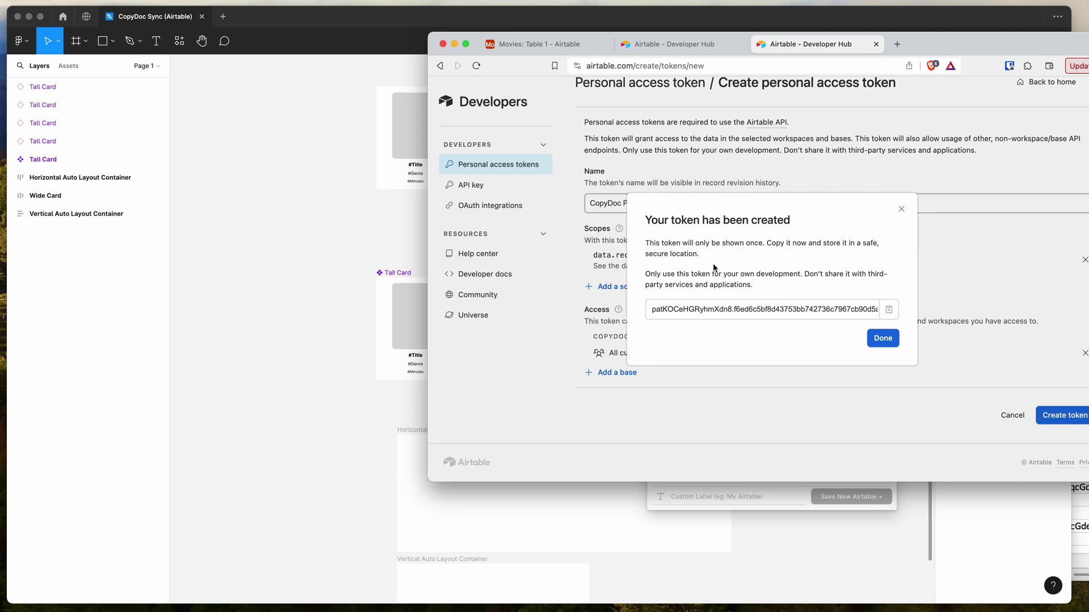
left_click(888, 309)
left_click(764, 499)
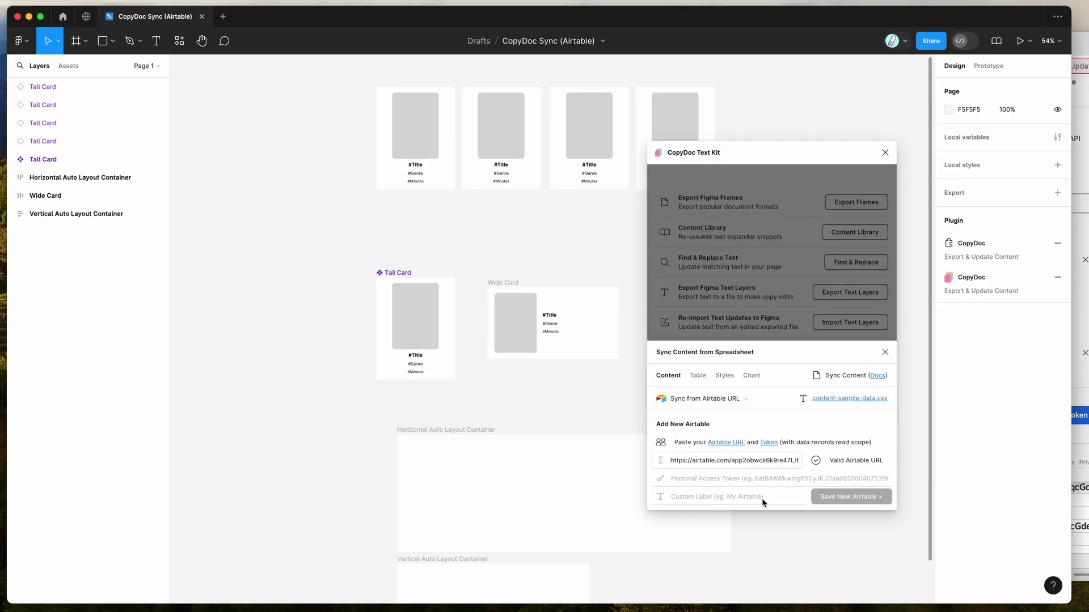
left_click(737, 480)
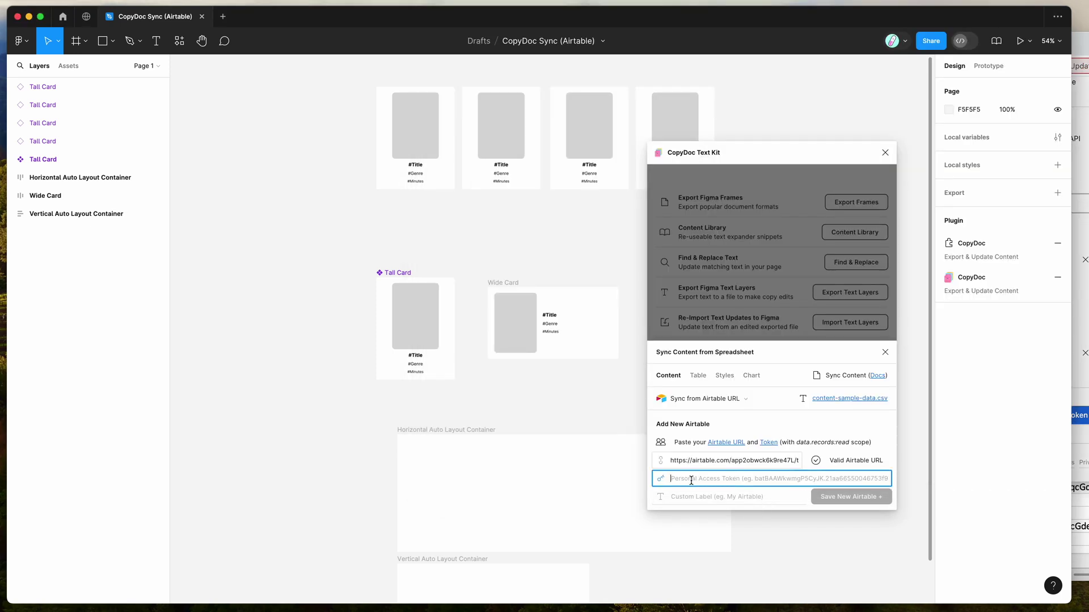
key("super+v")
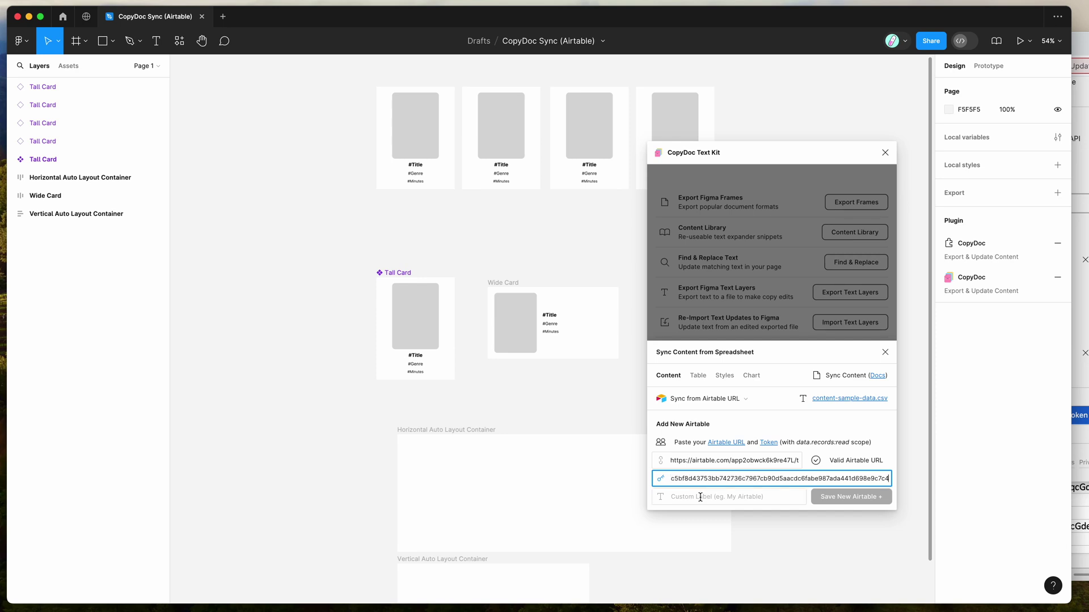
Label the new Airtable connection "Movie Posters Details" and save it
left_click(700, 497)
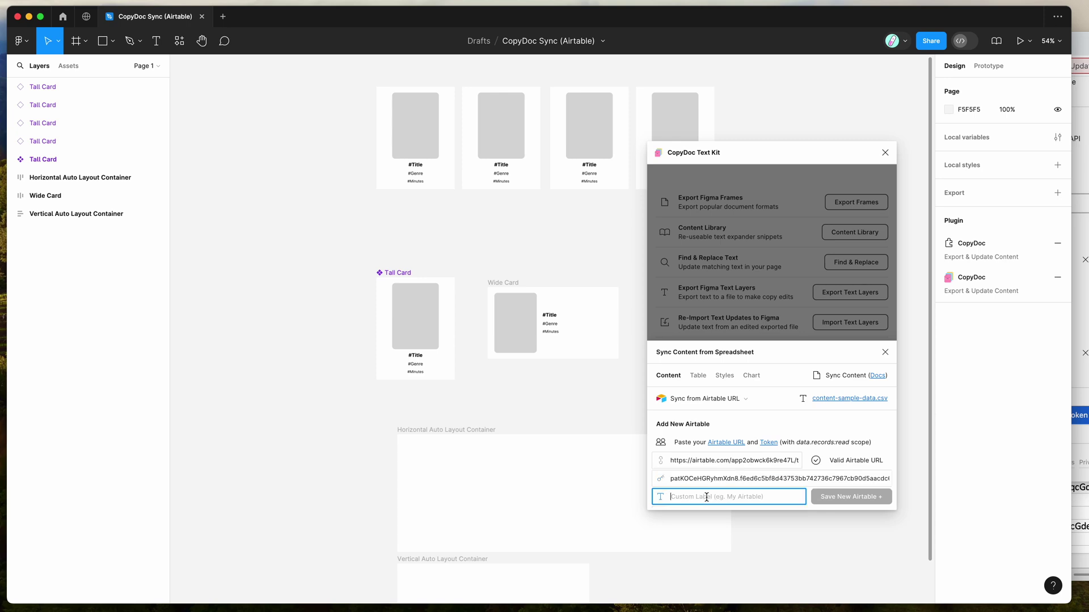
type("Movie Posters Details")
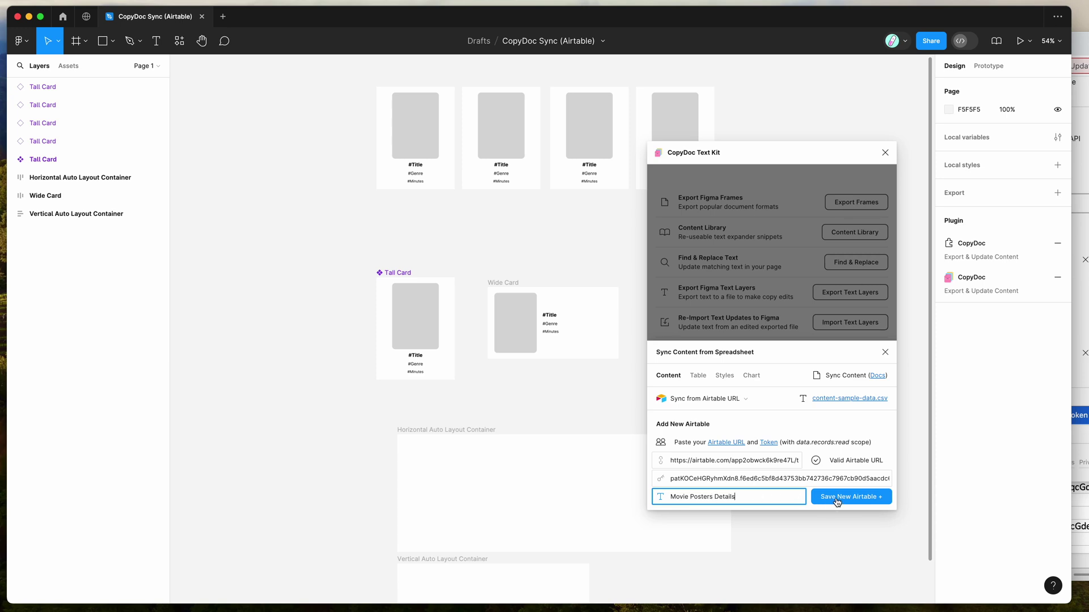
left_click(839, 501)
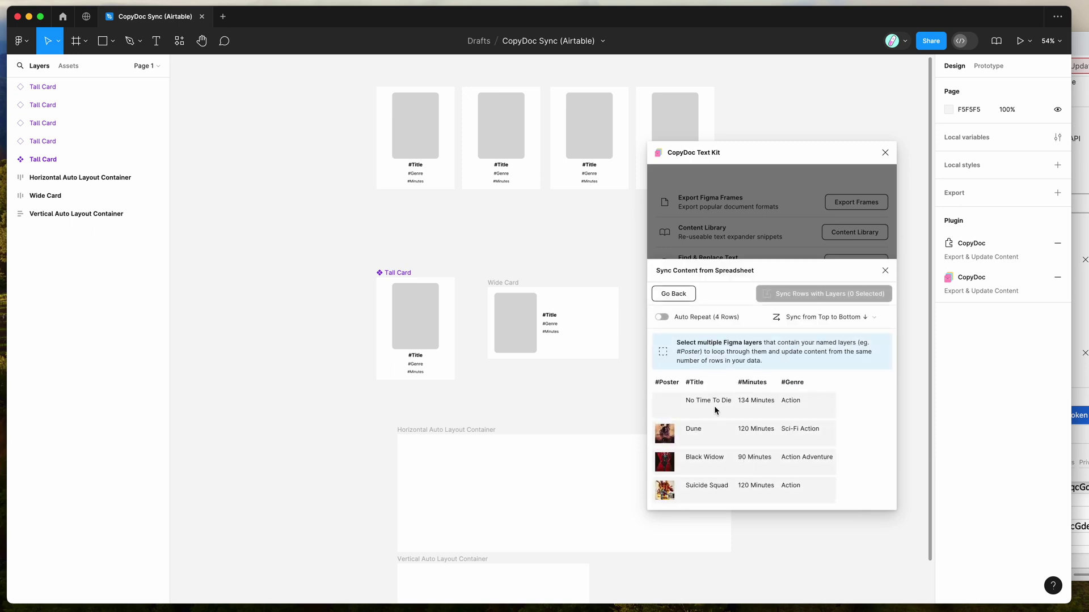
Switch to the Airtable Movies table in the browser and examine its #Title, #Genre, #Minutes and #Poster columns
left_click_drag(670, 388, 790, 486)
left_click(792, 483)
left_click(1077, 306)
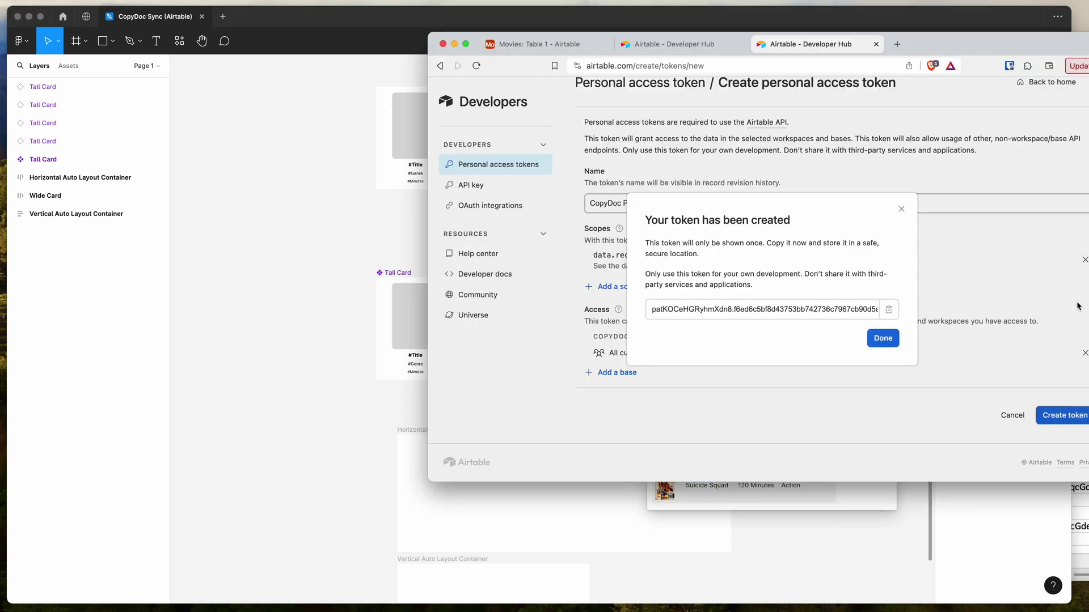
left_click(538, 45)
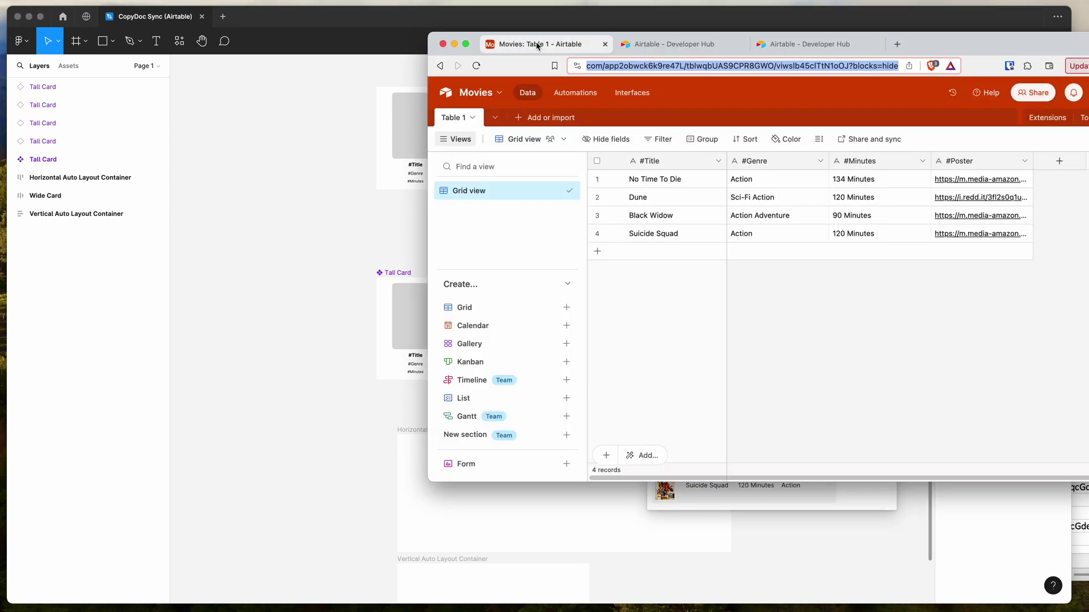
left_click_drag(940, 40, 941, 78)
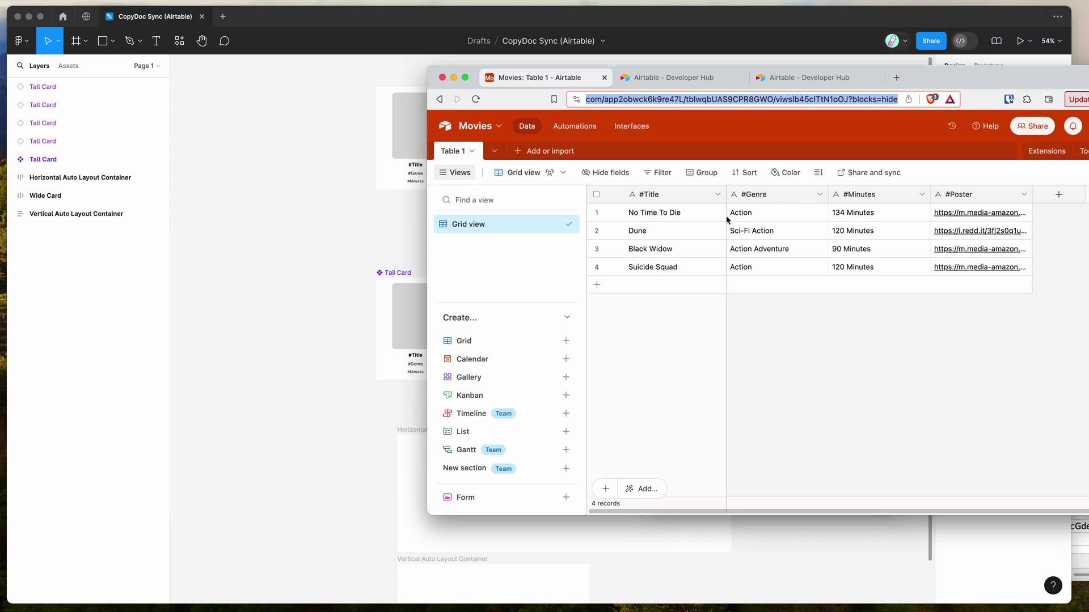
left_click(687, 194)
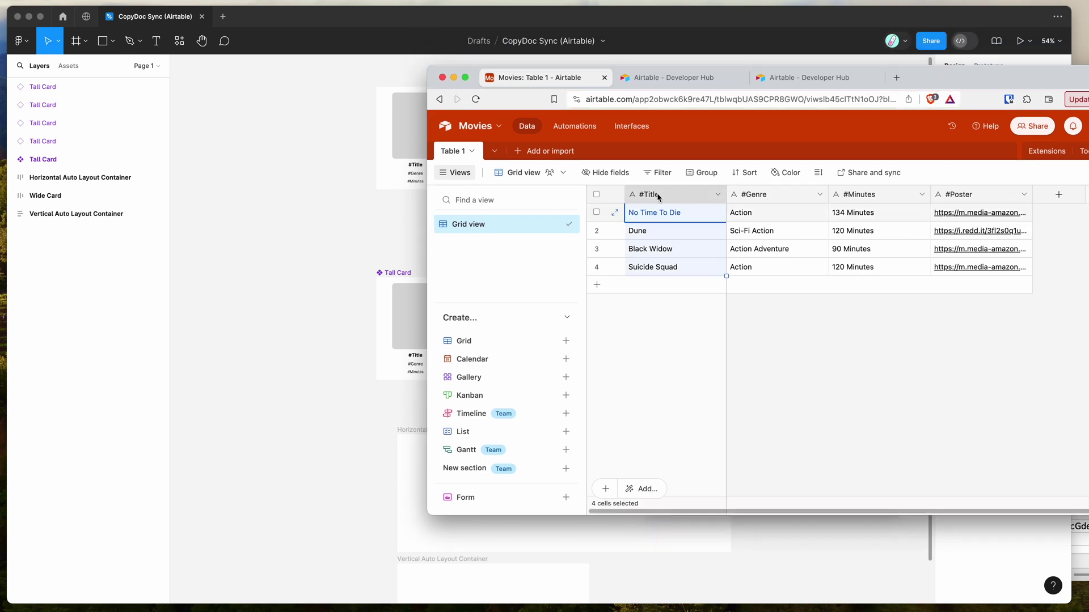
left_click(758, 195)
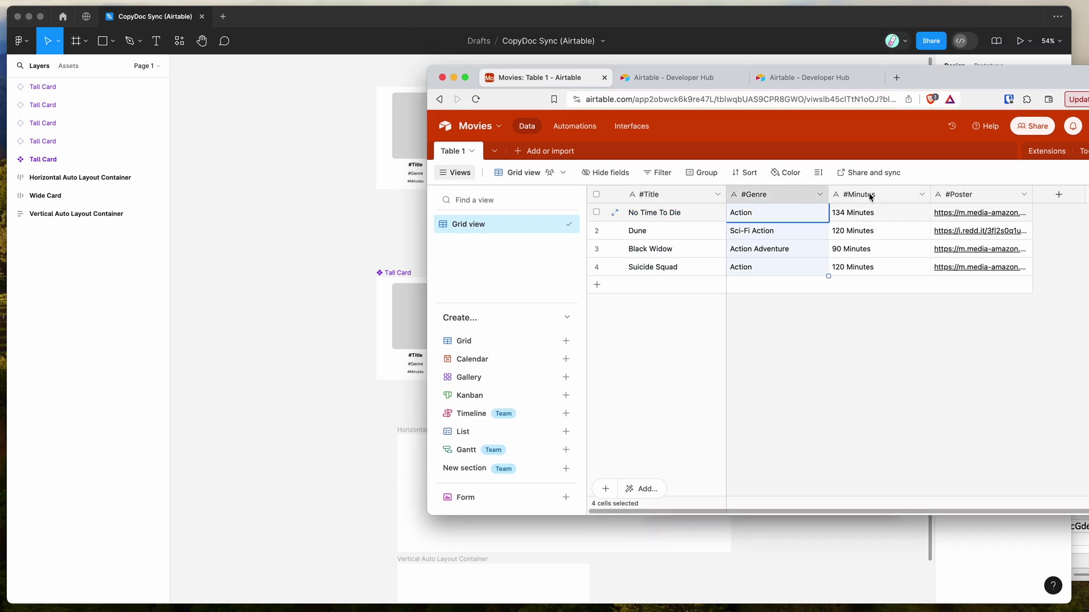
left_click(868, 195)
left_click(976, 196)
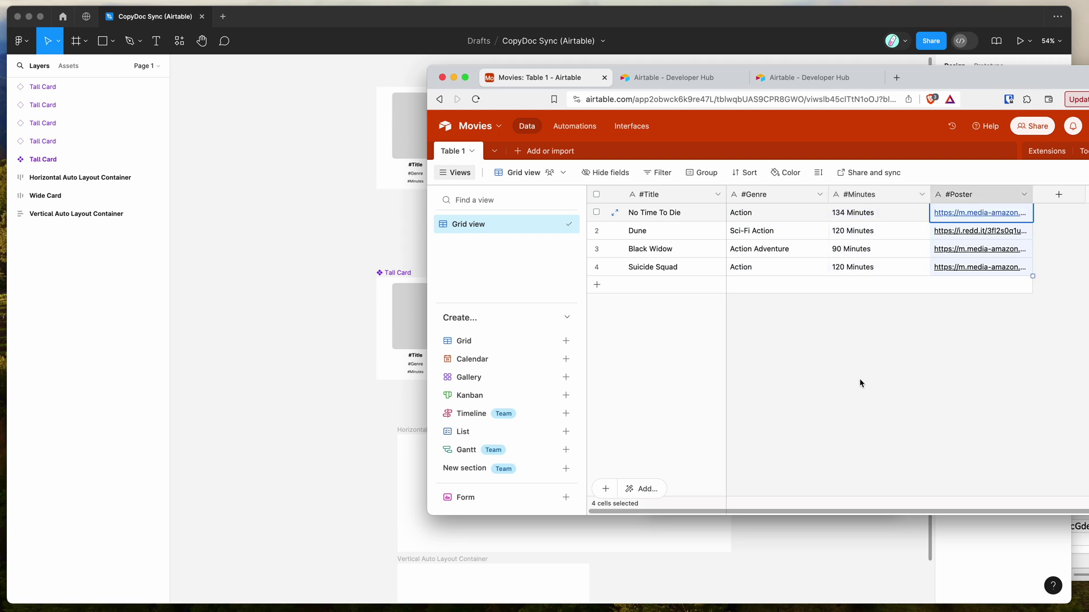
Return to Figma and review the movie rows and #Poster column previewed in the CopyDoc plugin
left_click(792, 565)
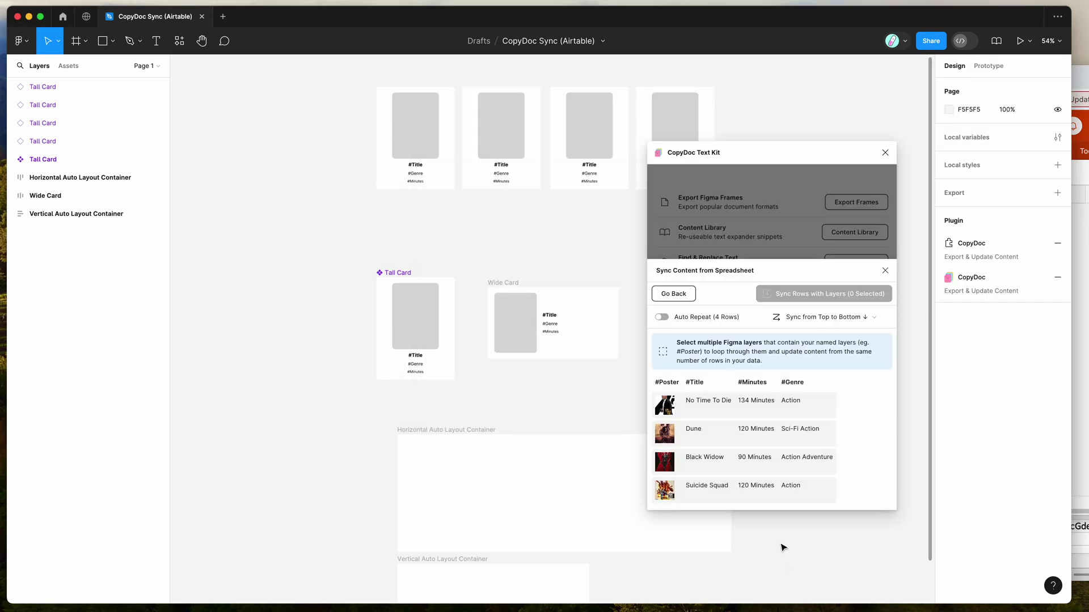
left_click_drag(719, 423, 798, 485)
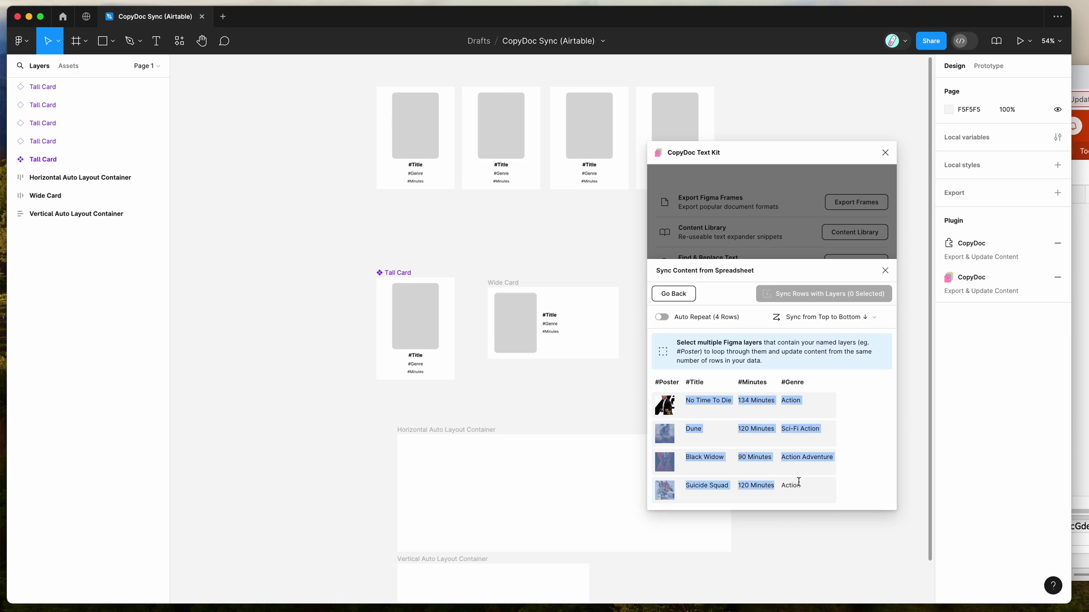
left_click(688, 401)
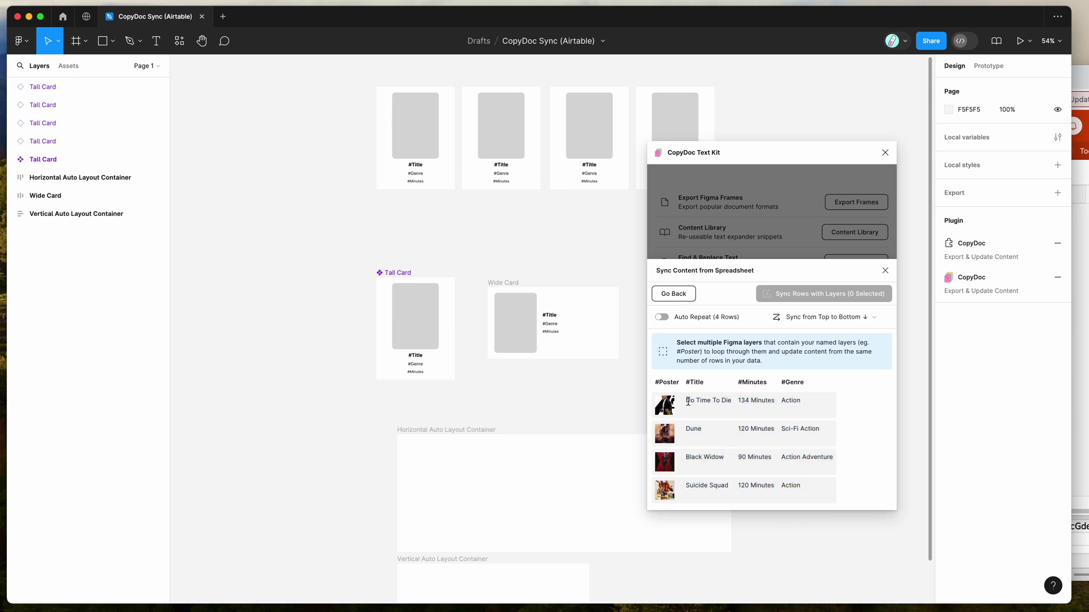
double_click(663, 382)
Examine the row of four Tall Card instances on the canvas and their placeholder content
scroll(508, 216, "up", 5)
scroll(509, 216, "up", 2)
scroll(509, 216, "left", 1)
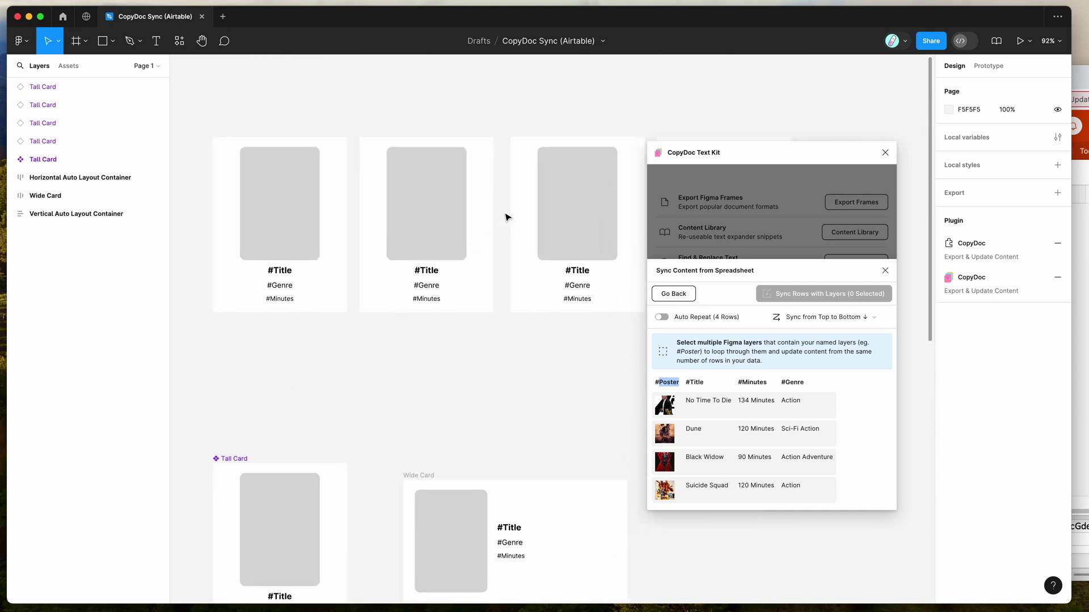
left_click(425, 253)
left_click(552, 253)
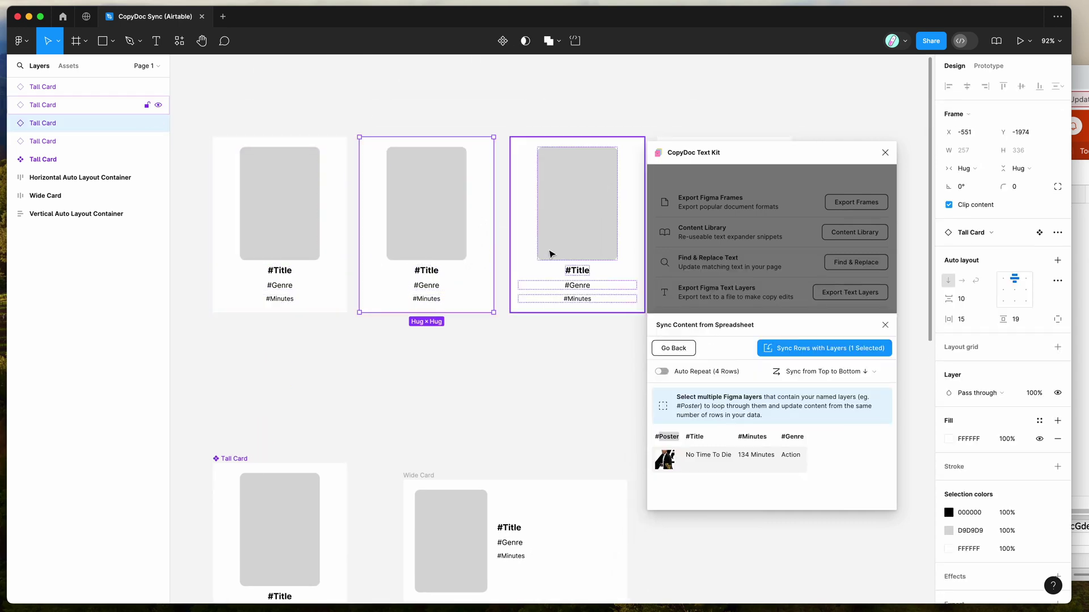
scroll(553, 253, "right", 2)
left_click(615, 250)
left_click(426, 265)
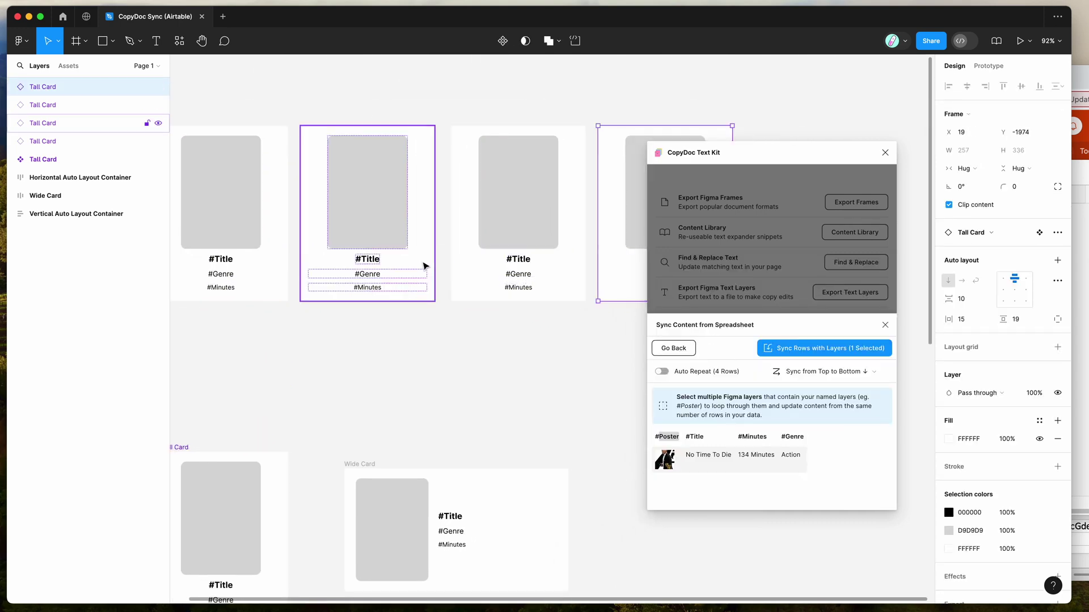
scroll(397, 264, "left", 2)
left_click(265, 263)
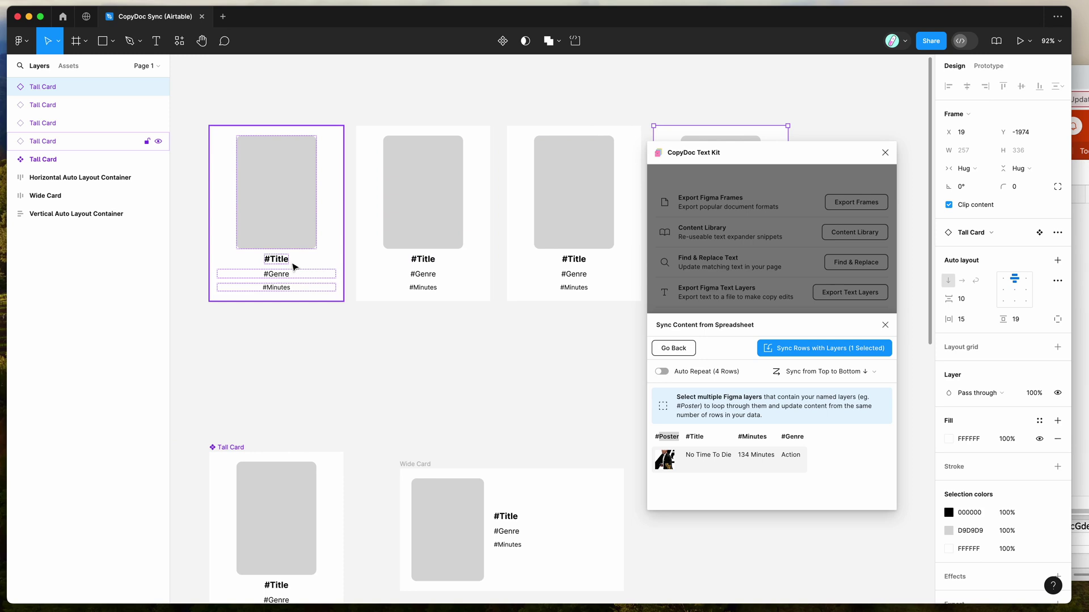
Expand the first Tall Card instance and inspect its #Poster, #Title, #Genre and #Minutes layers
left_click(11, 143)
left_click(61, 164)
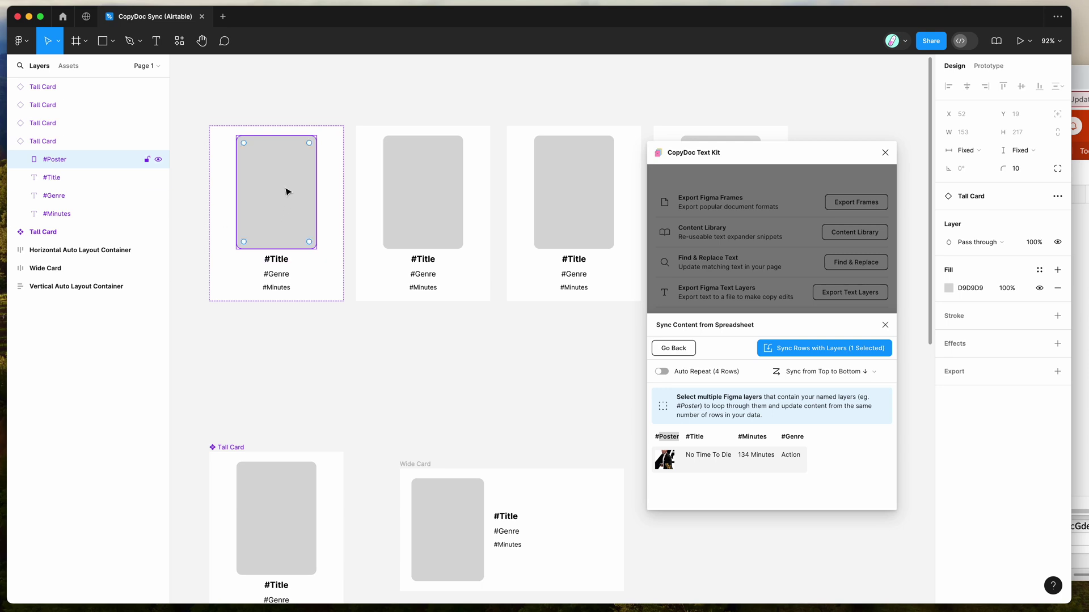
left_click(48, 179)
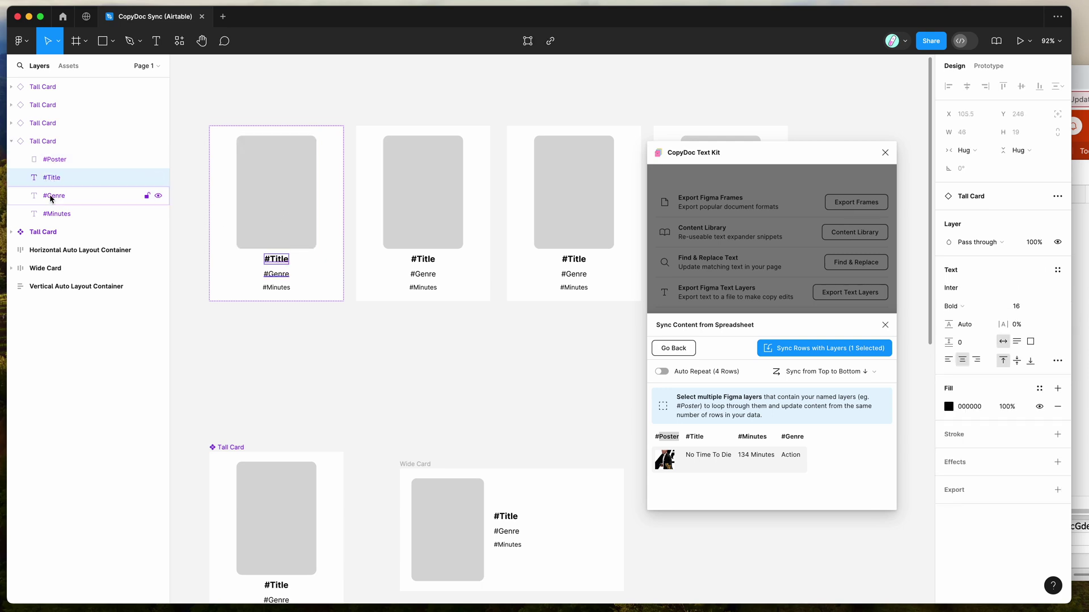
left_click(51, 199)
left_click(55, 215)
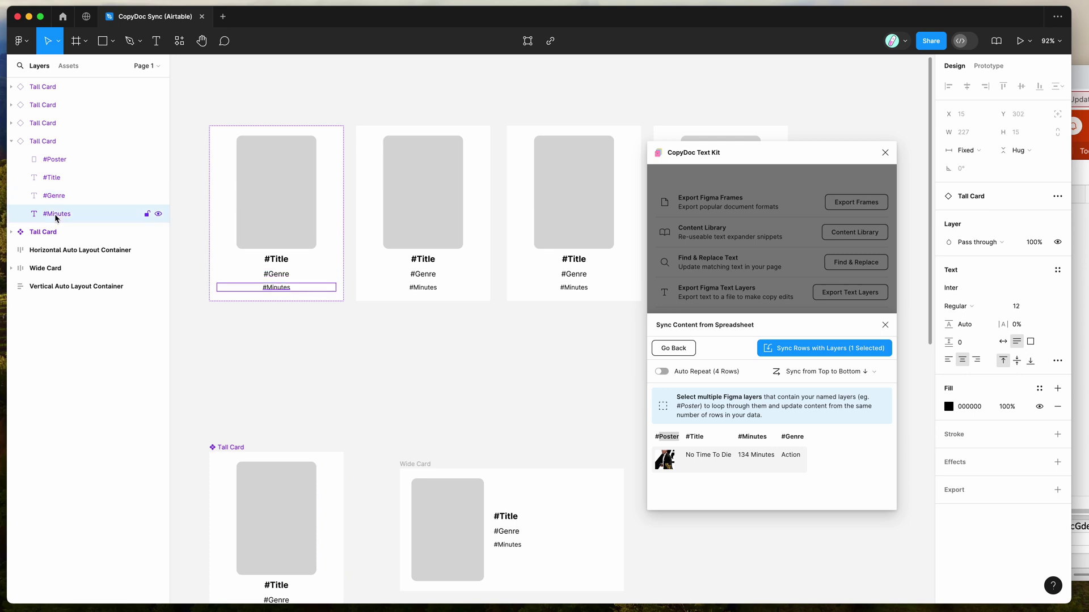
left_click(59, 194)
left_click(59, 177)
left_click(58, 196)
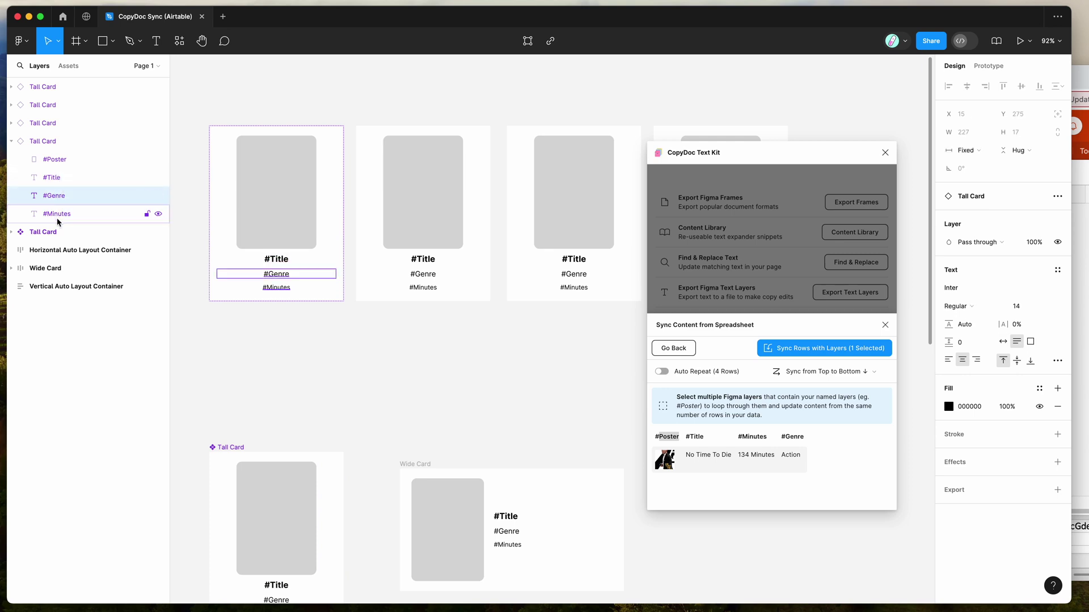
left_click(59, 217)
Switch to Airtable and check the #Title, #Genre and #Minutes field names against the Figma layer names
key("super+Tab")
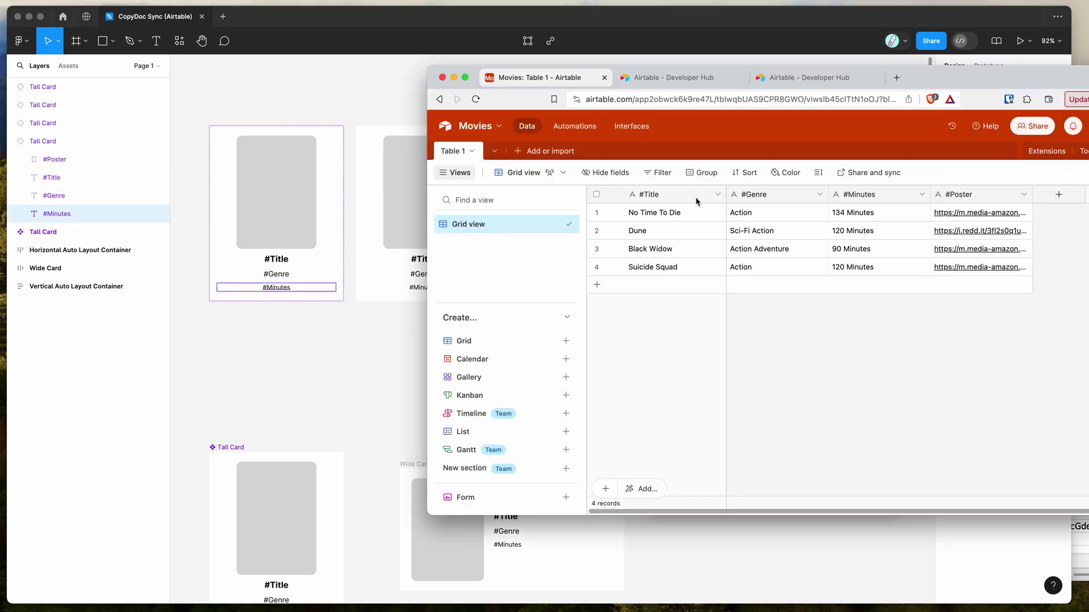
double_click(658, 196)
left_click(671, 227)
left_click(758, 197)
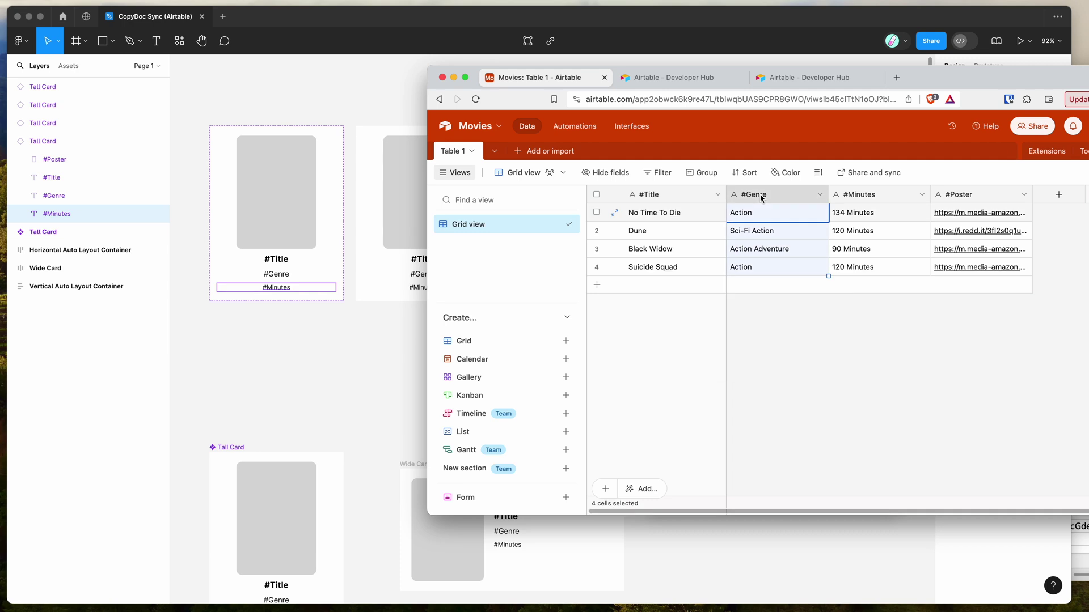
double_click(760, 197)
left_click(886, 193)
double_click(891, 193)
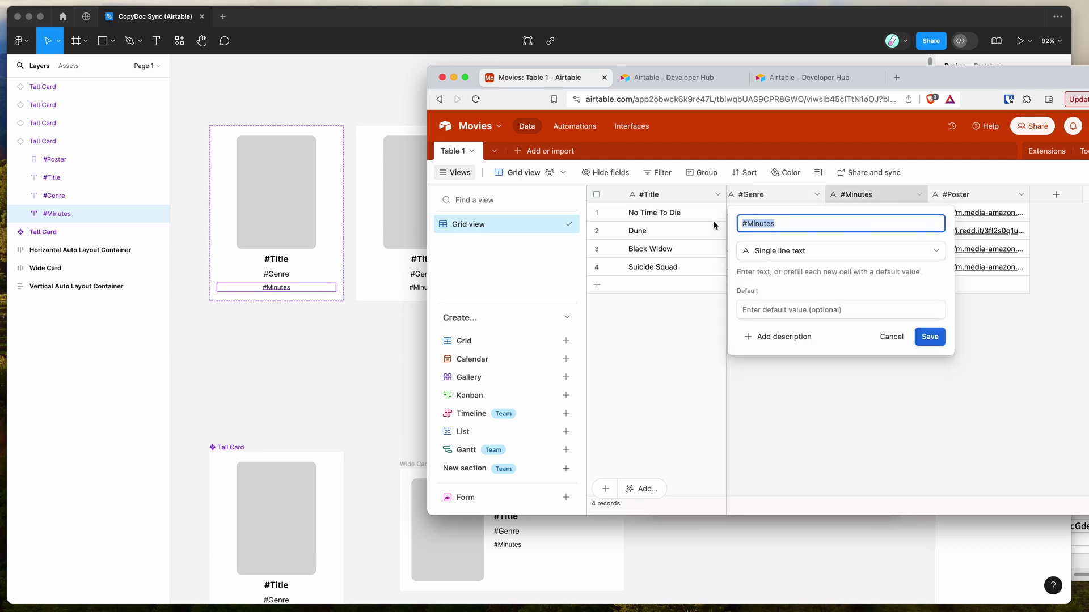
Go back to Figma and look through the #Minutes layer and the Tall Card instances in the layer list
left_click(56, 214)
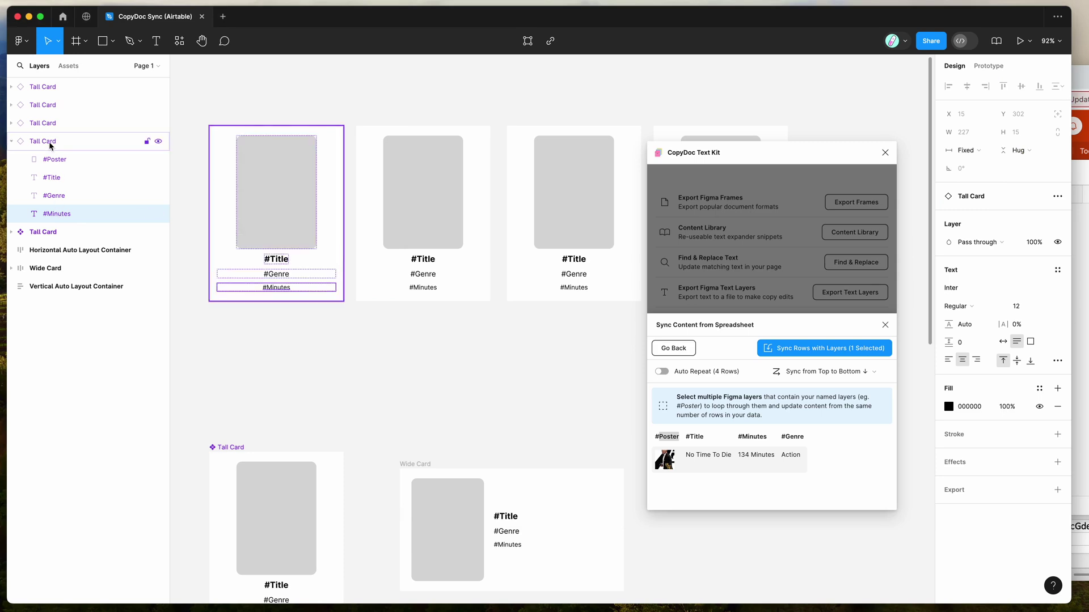
left_click(48, 142)
left_click(48, 123)
left_click(49, 88)
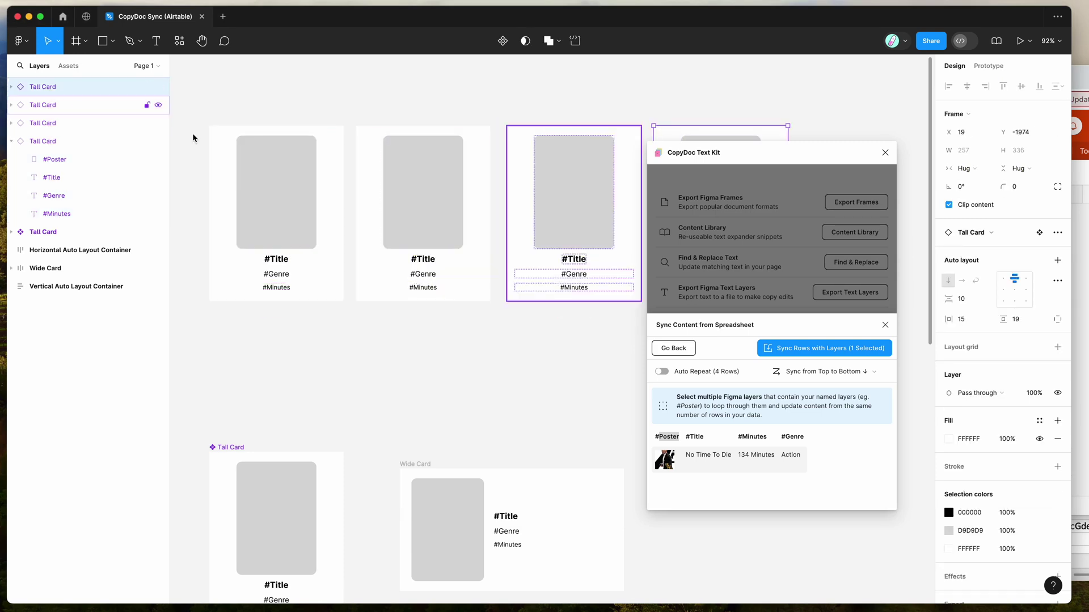
Select the first three Tall Card instances together and sync the Airtable rows into them with CopyDoc
scroll(255, 146, "down", 3)
scroll(255, 148, "right", 2)
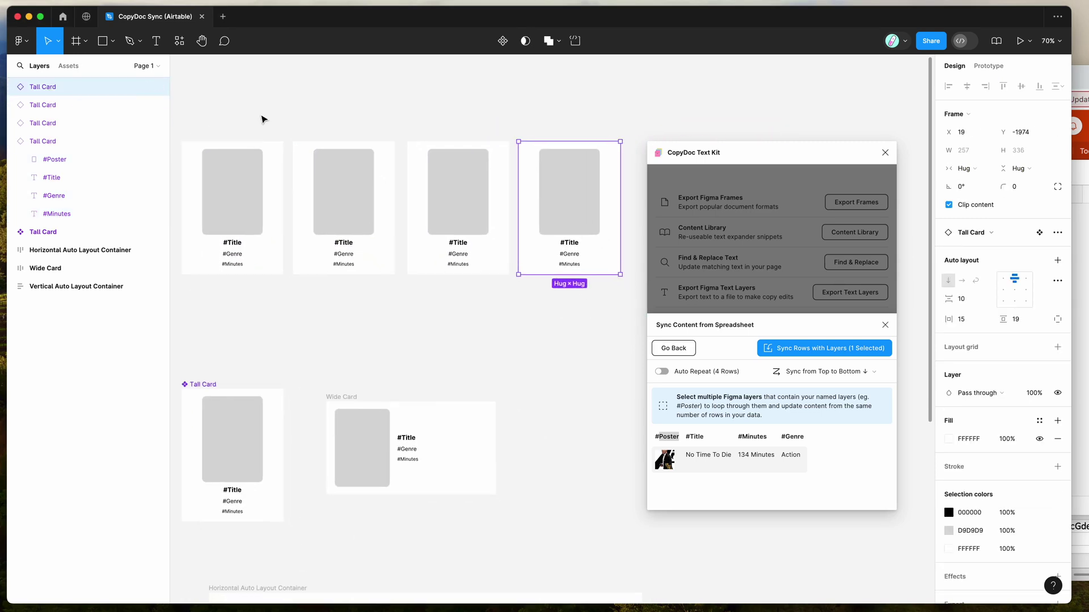
left_click(262, 118)
left_click(262, 187)
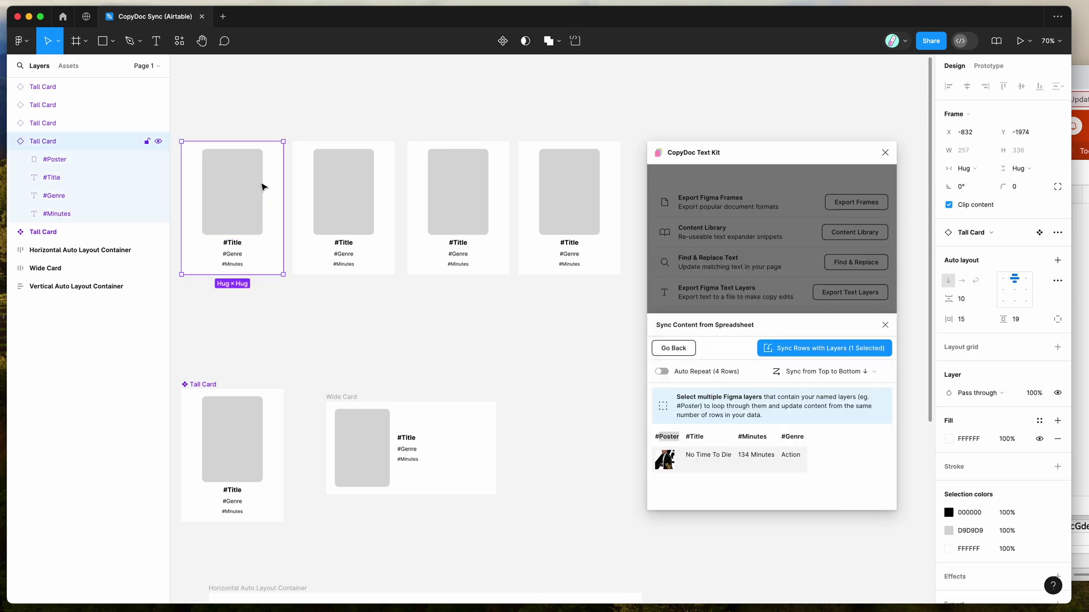
left_click(372, 232, "shift")
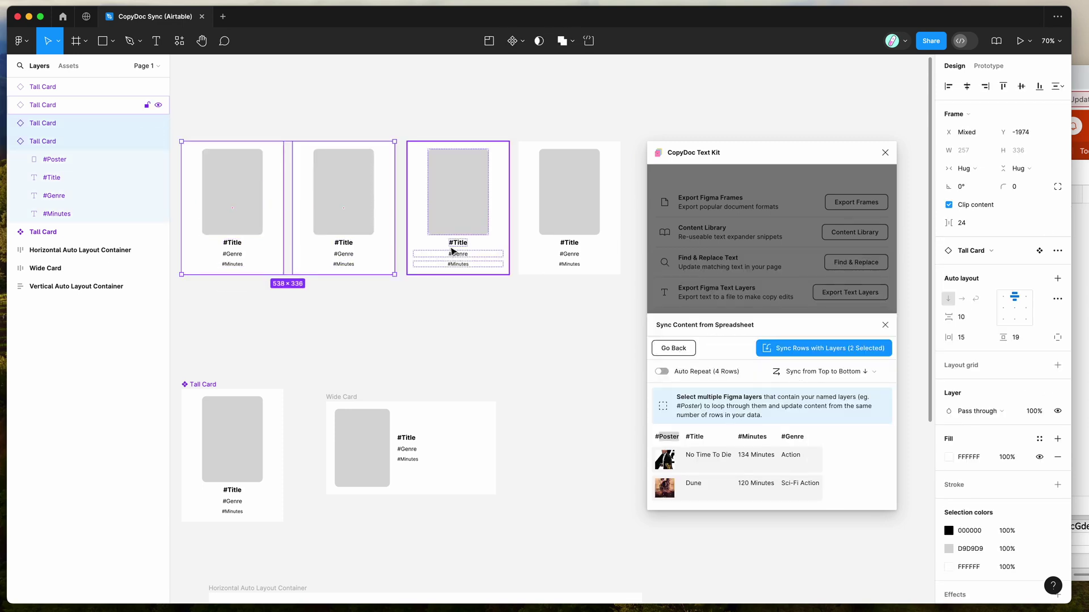
left_click(452, 251, "shift")
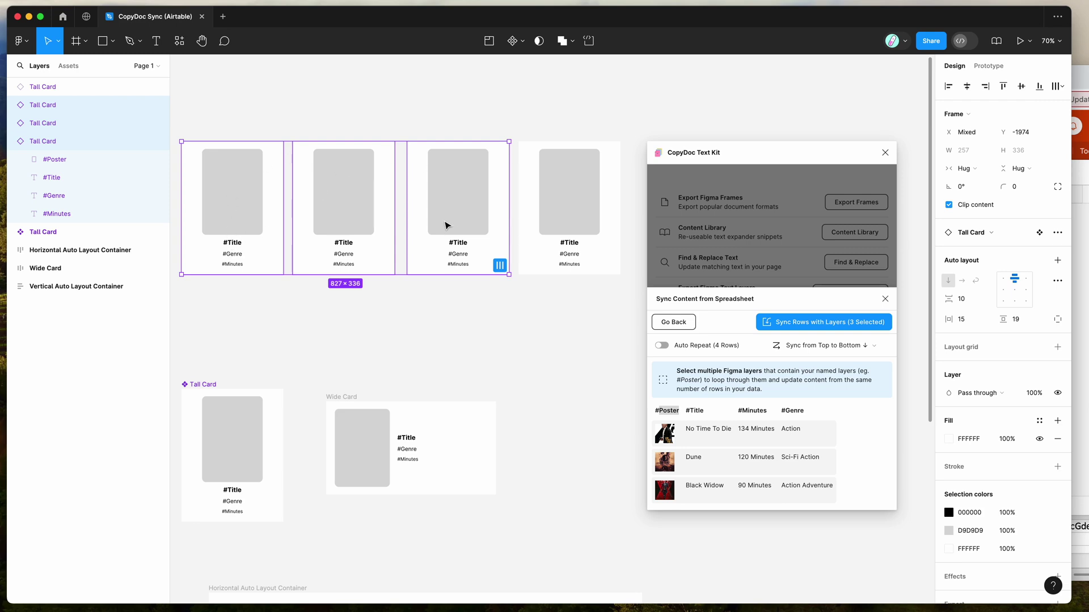
key("super+Tab")
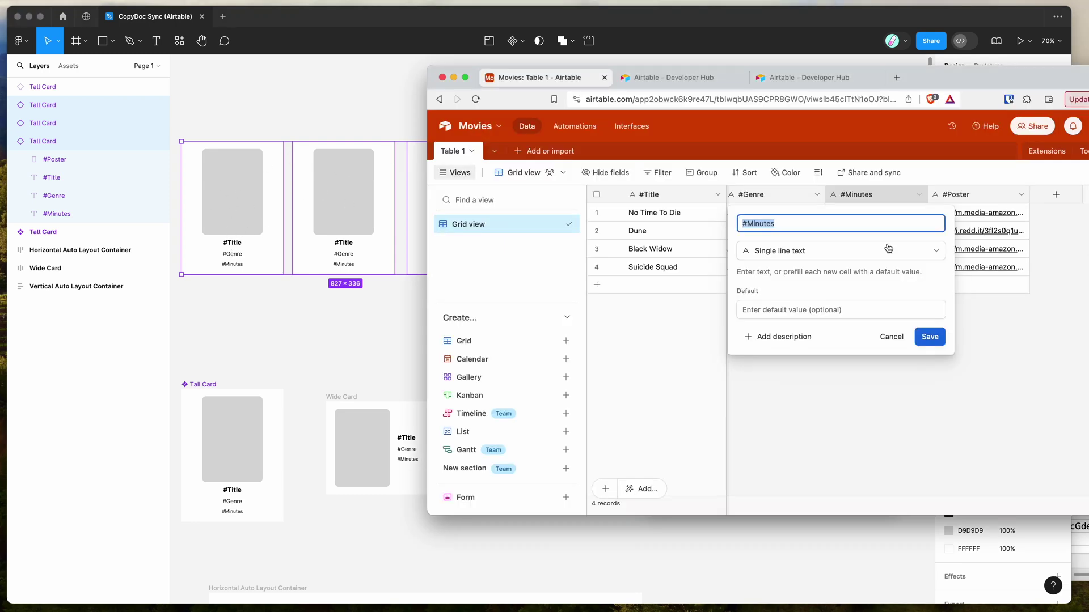
key("super+Tab")
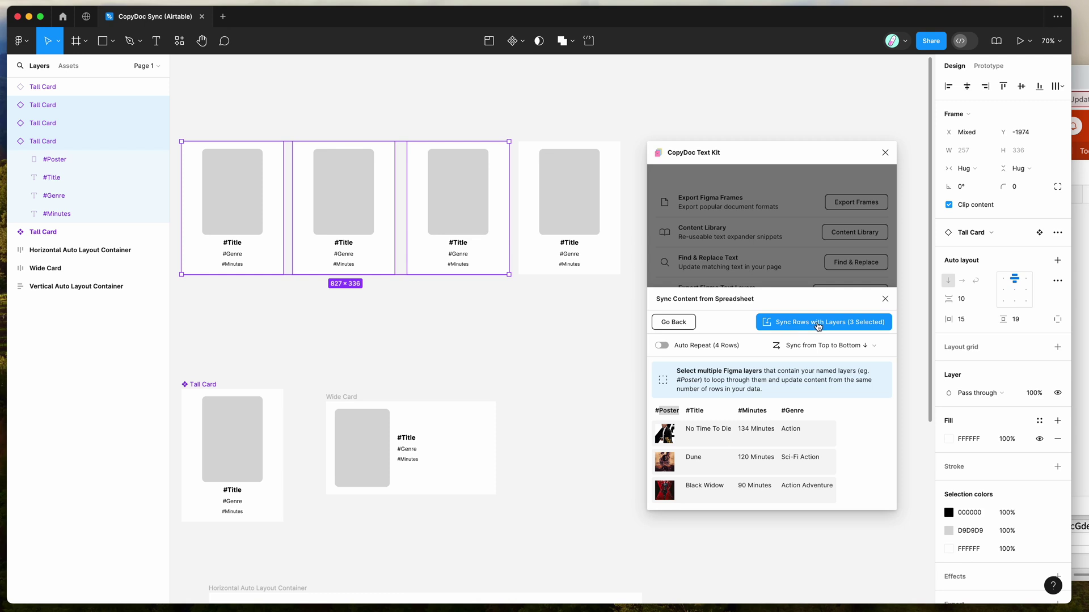
left_click(814, 326)
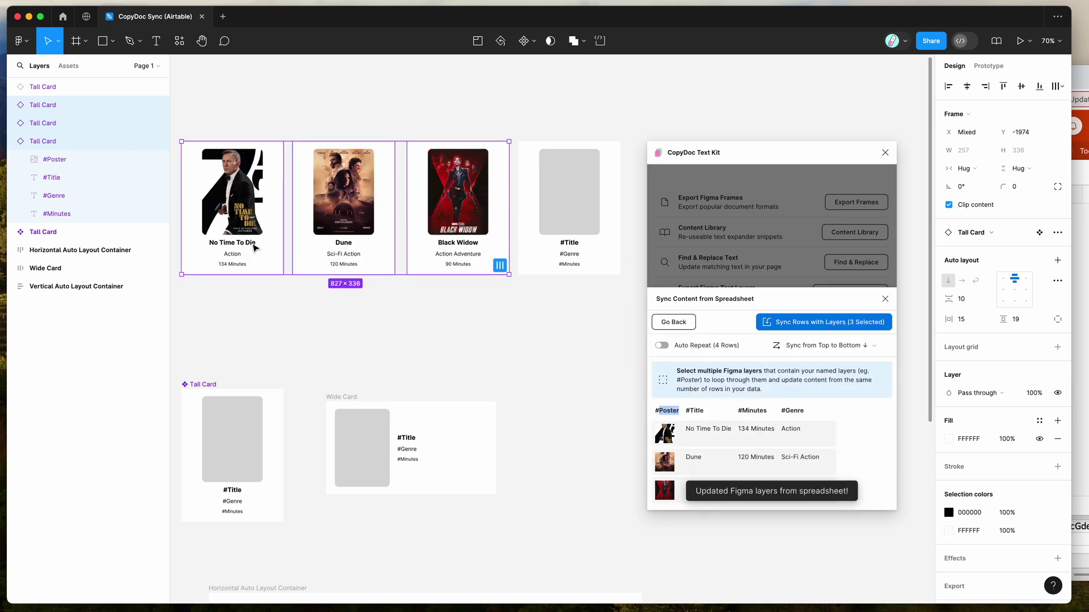
Inspect the synced poster, title, genre and minutes layers of the first card and the card beside it
scroll(240, 233, "up", 5)
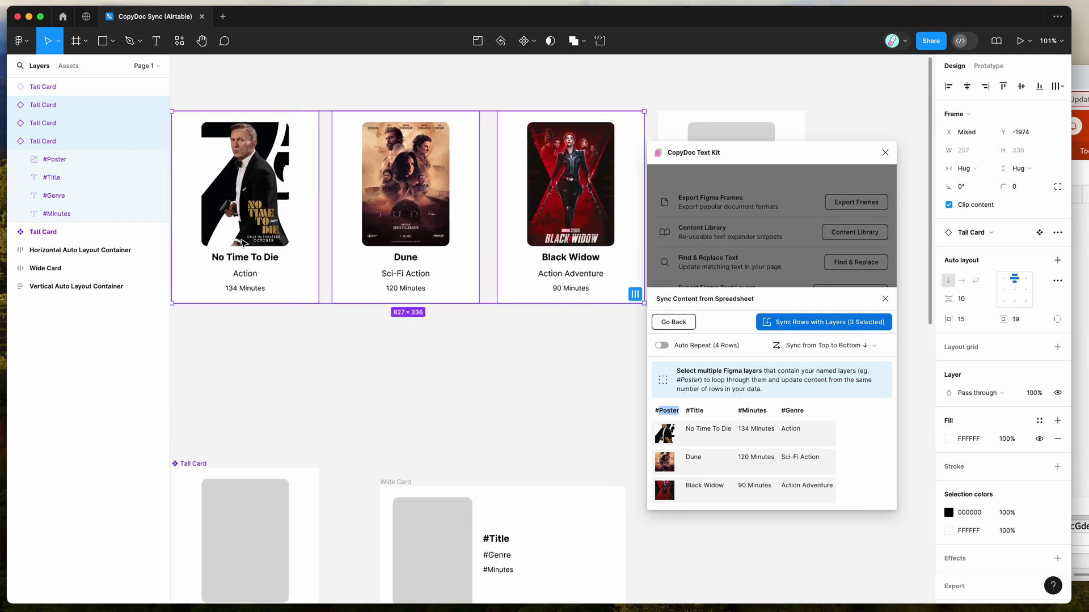
double_click(240, 227)
left_click(298, 286)
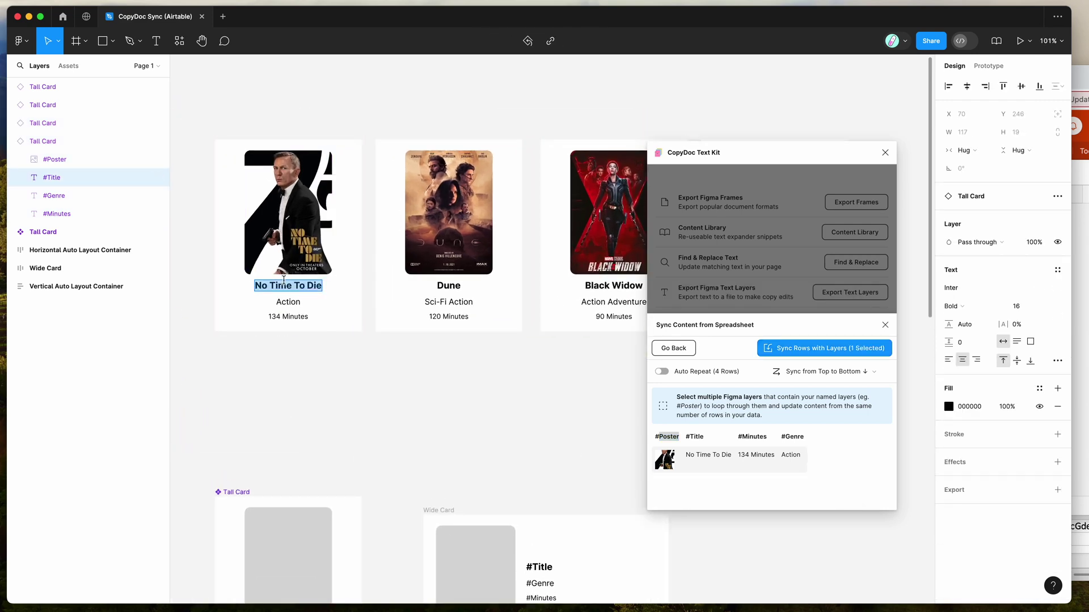
left_click(46, 180)
left_click(50, 160)
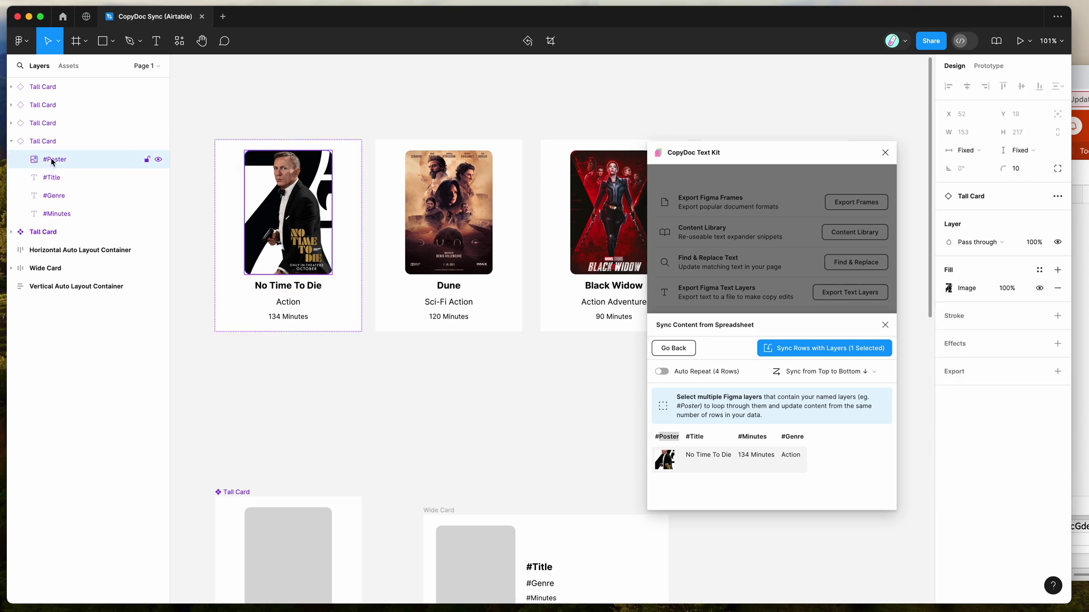
left_click(55, 195)
left_click(55, 215)
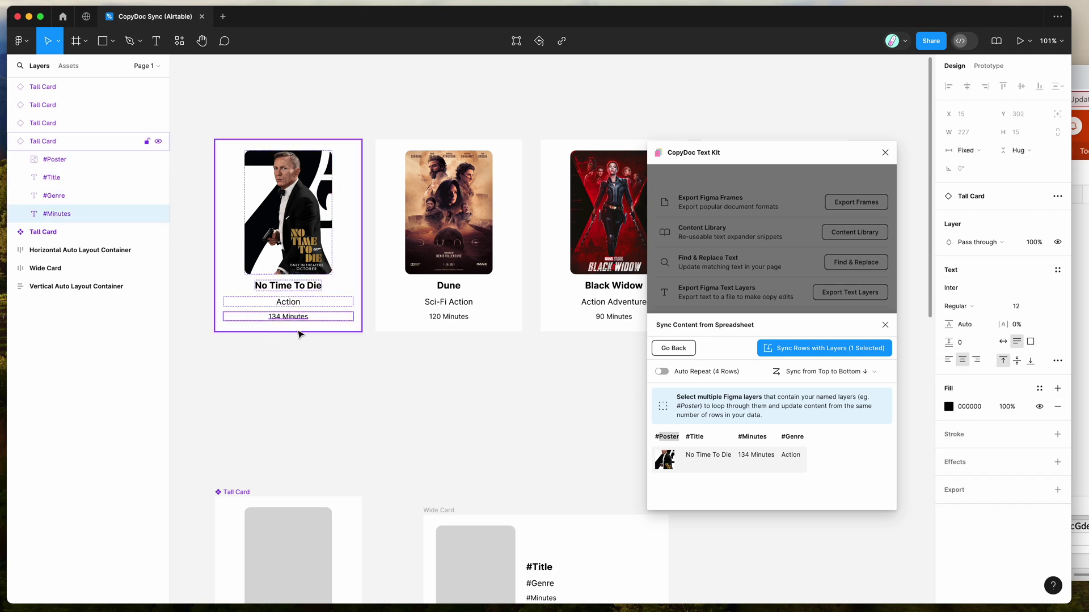
left_click(288, 303)
left_click(450, 305)
Switch to the Airtable Movies table and close the #Minutes field settings without changes to view its rows
left_click(1086, 362)
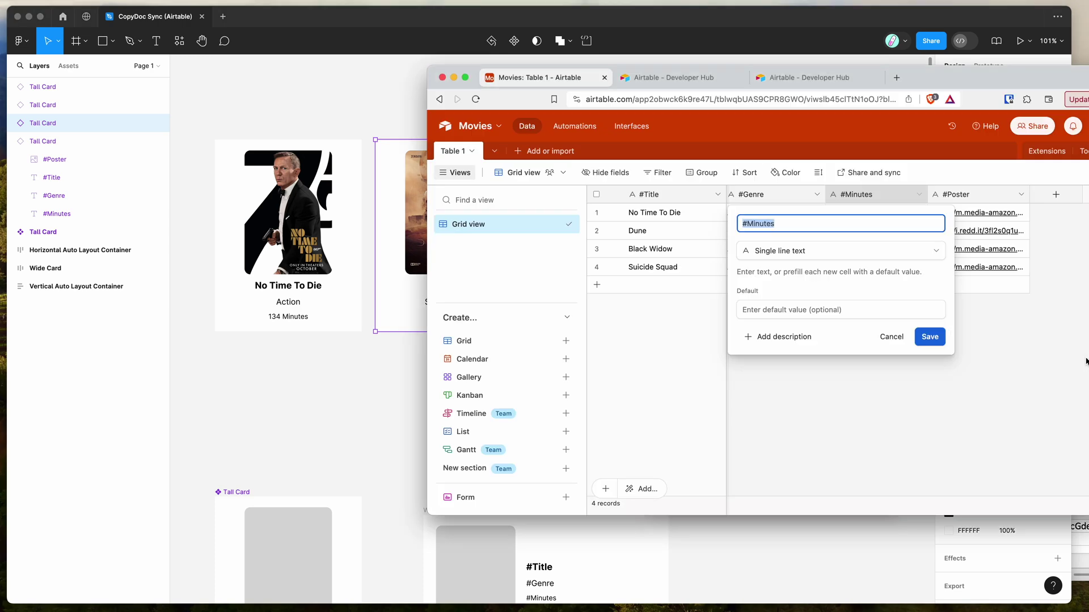
left_click(703, 352)
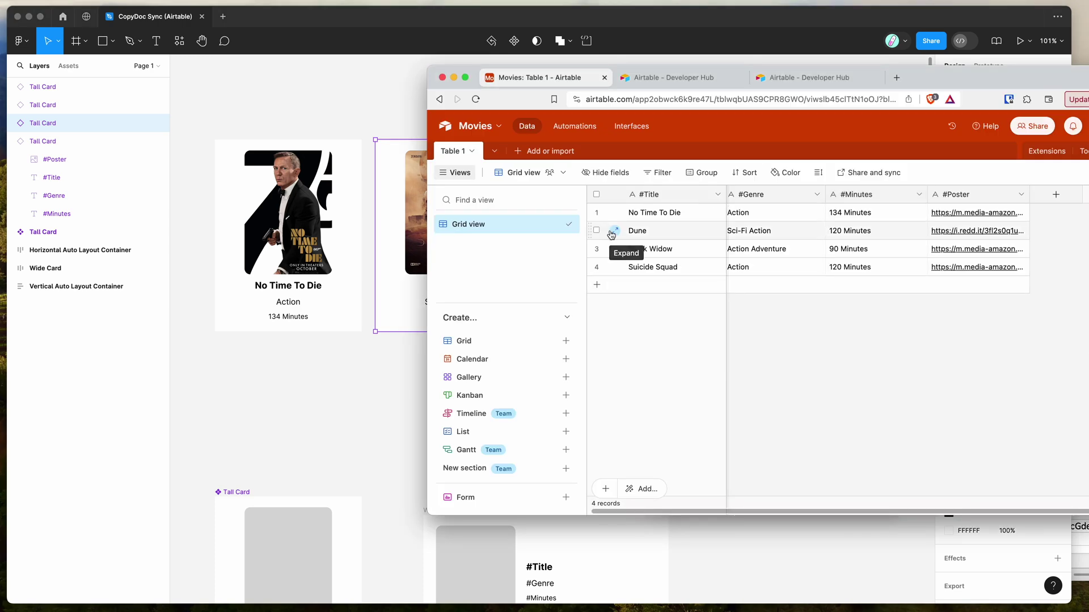
Return to Figma, go back to CopyDoc's source settings and save content-sample-data.csv to the Desktop
left_click(401, 349)
scroll(400, 348, "down", 3)
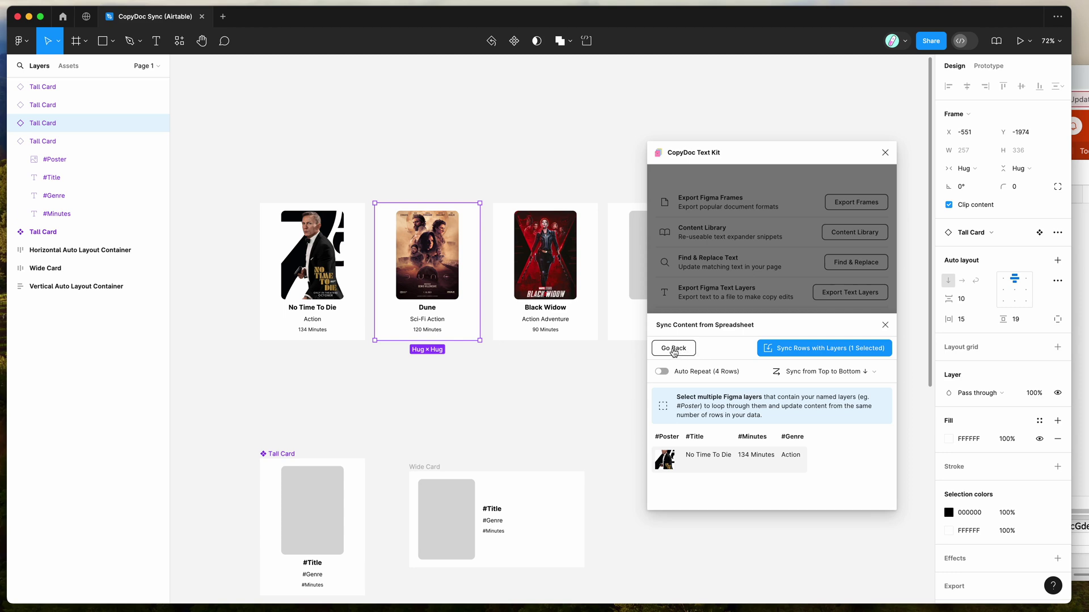
left_click(674, 350)
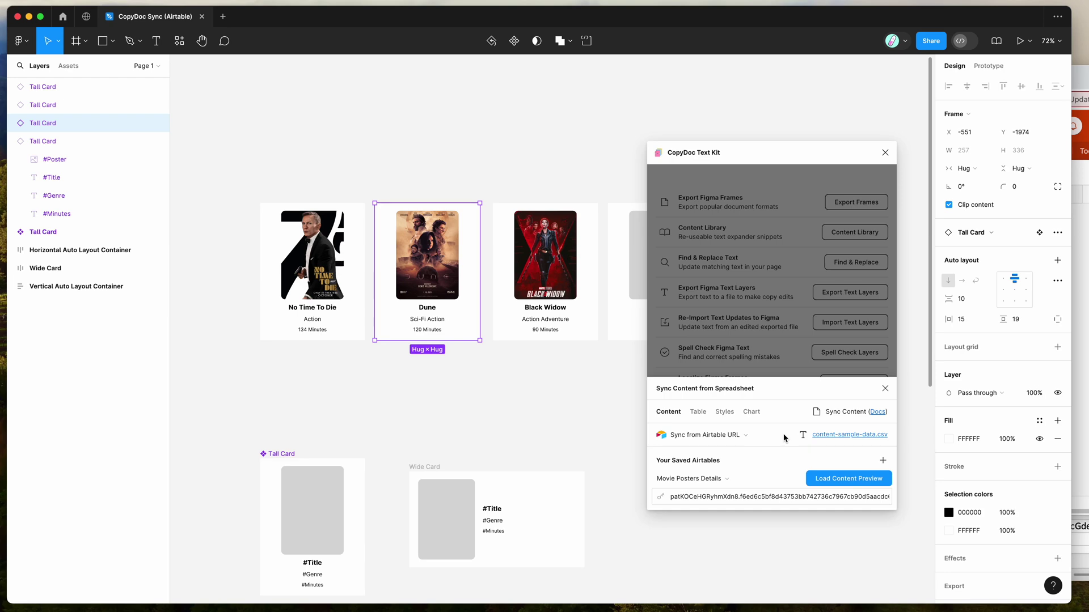
left_click(840, 436)
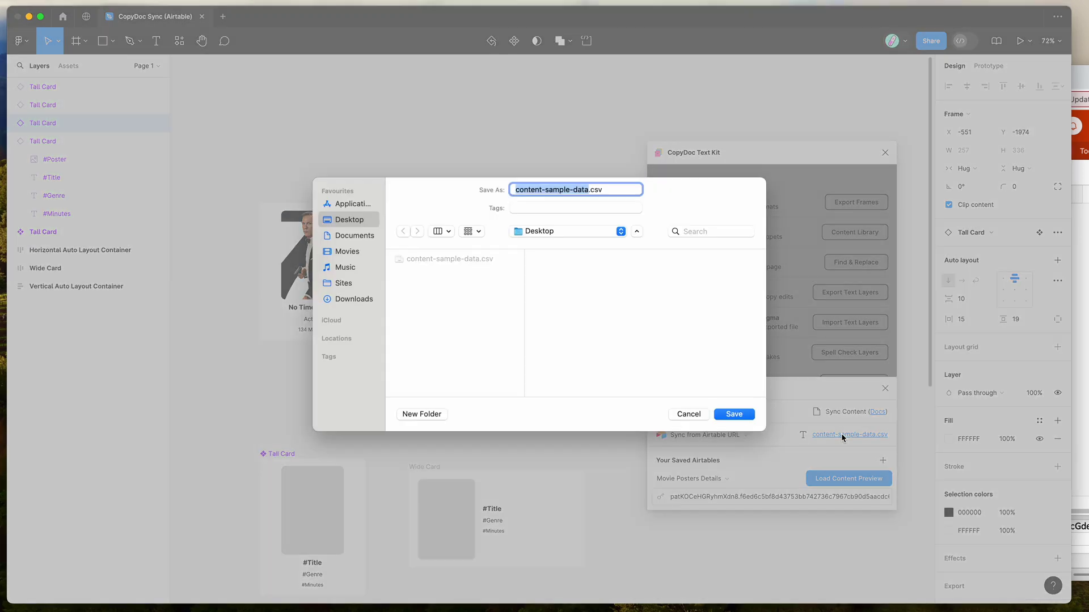
left_click(735, 415)
left_click(586, 364)
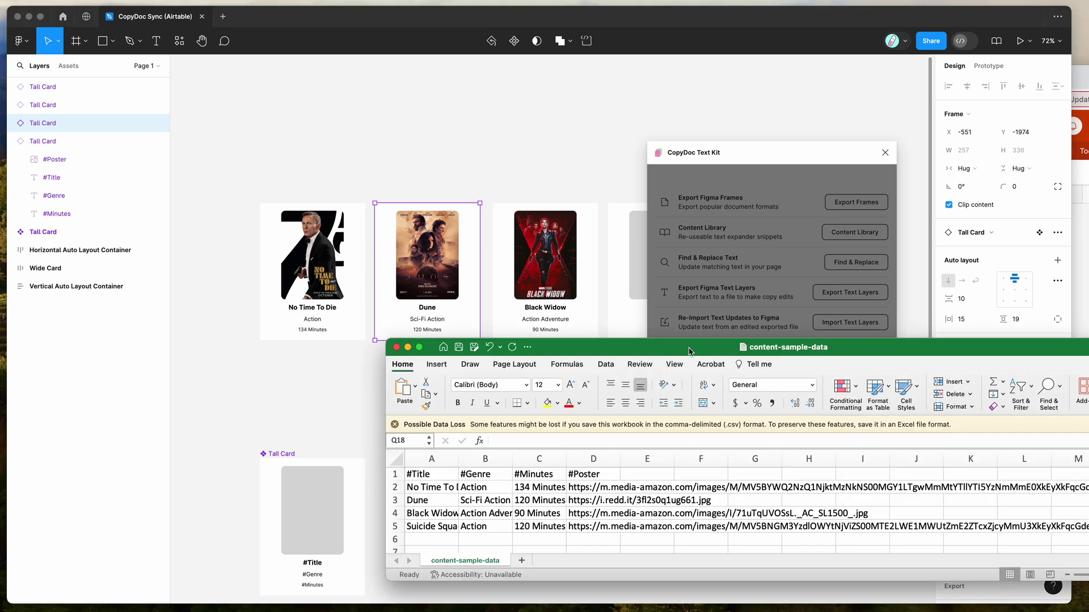
Bring up content-sample-data in Excel, select A1:D5 and auto-fit the #Poster column's width
left_click_drag(688, 351, 689, 338)
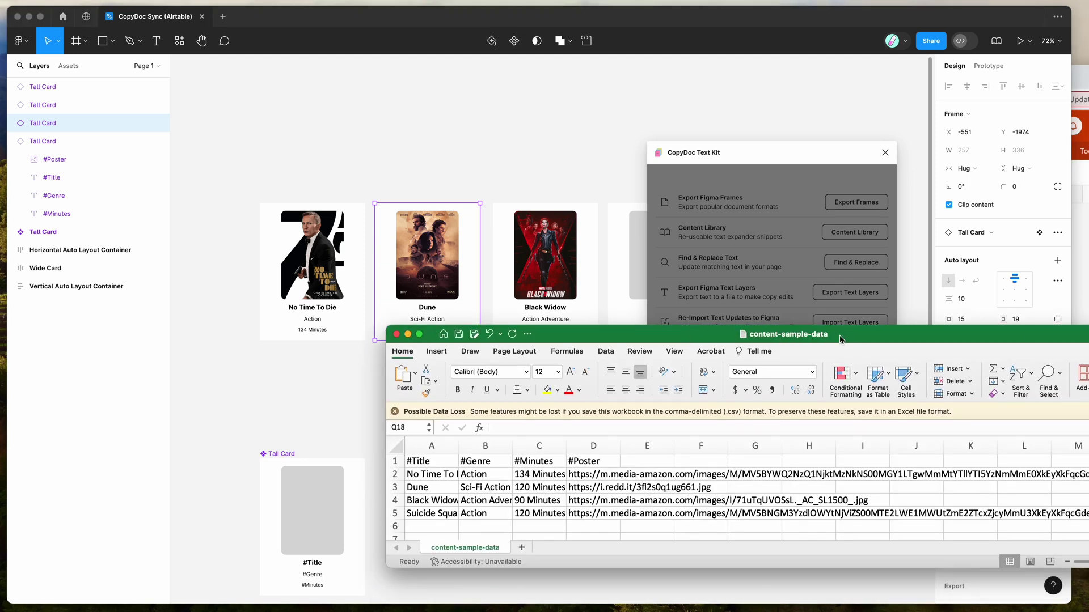
left_click_drag(426, 461, 590, 512)
double_click(618, 446)
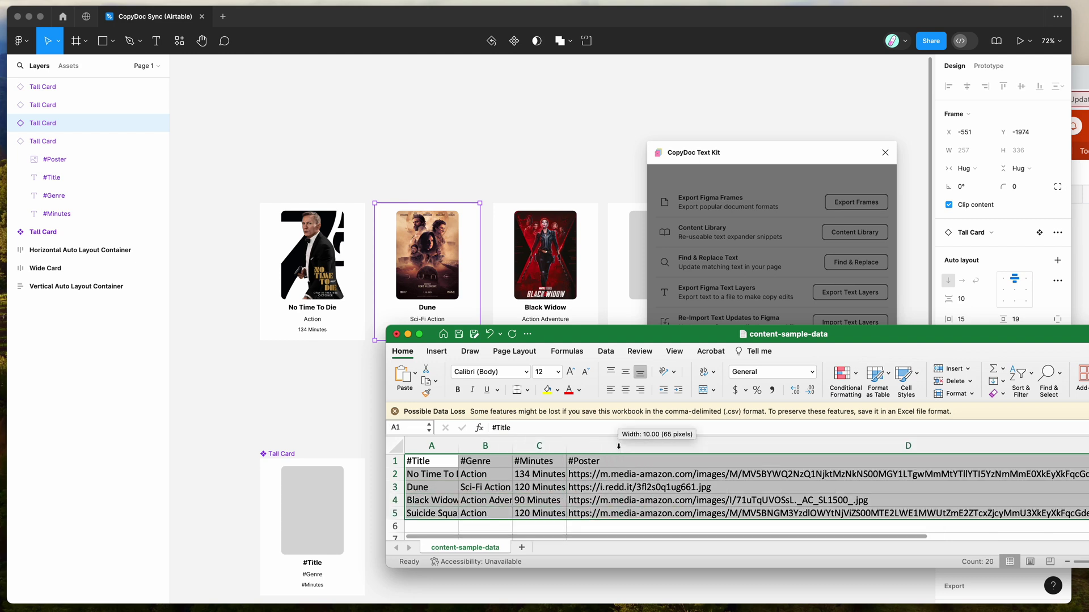
Examine the #Title, #Genre, #Minutes and #Poster headings in the spreadsheet's first row against the Figma layer names
left_click(453, 473)
left_click(437, 461)
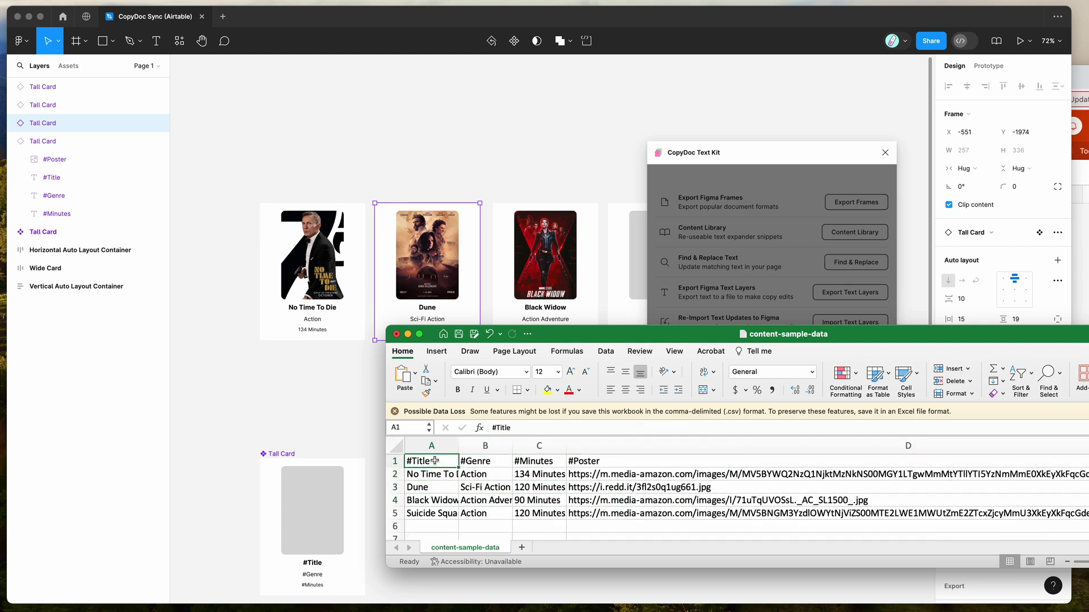
left_click(401, 461)
left_click(431, 462)
left_click(471, 462)
left_click(529, 462)
left_click(581, 462)
left_click(543, 462)
left_click(475, 462)
left_click(439, 463)
left_click(396, 461)
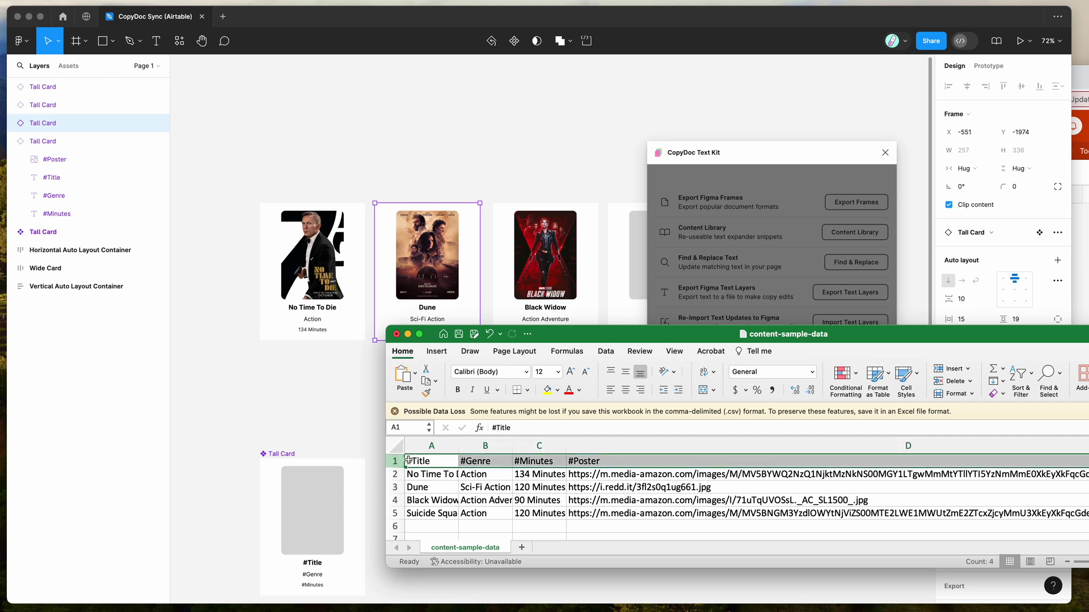
left_click(423, 462)
left_click(479, 461)
left_click(534, 461)
left_click(583, 461)
left_click(431, 462)
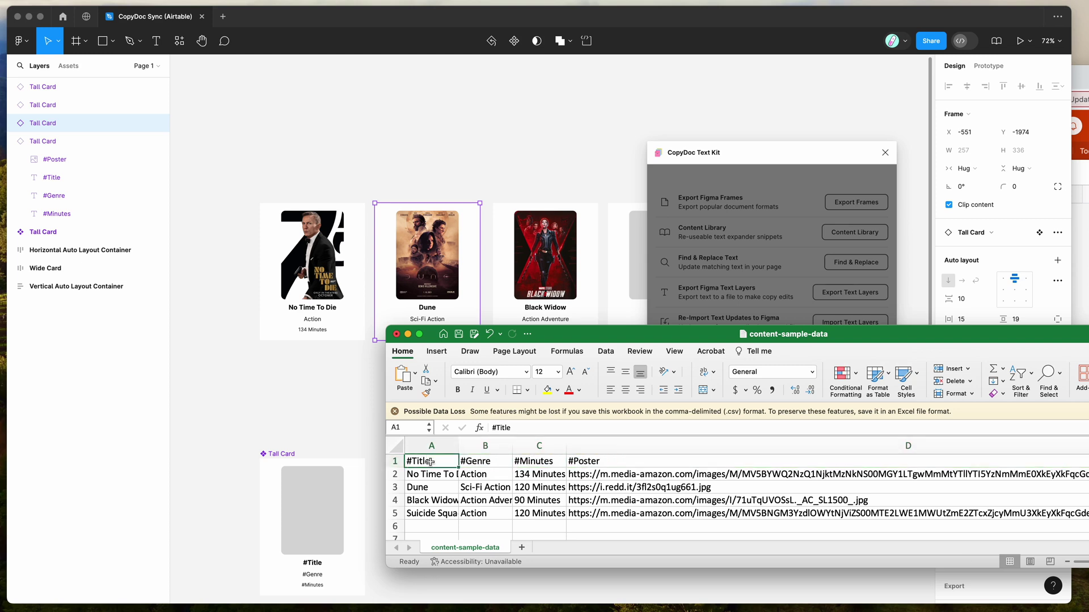
left_click(476, 462)
left_click(533, 462)
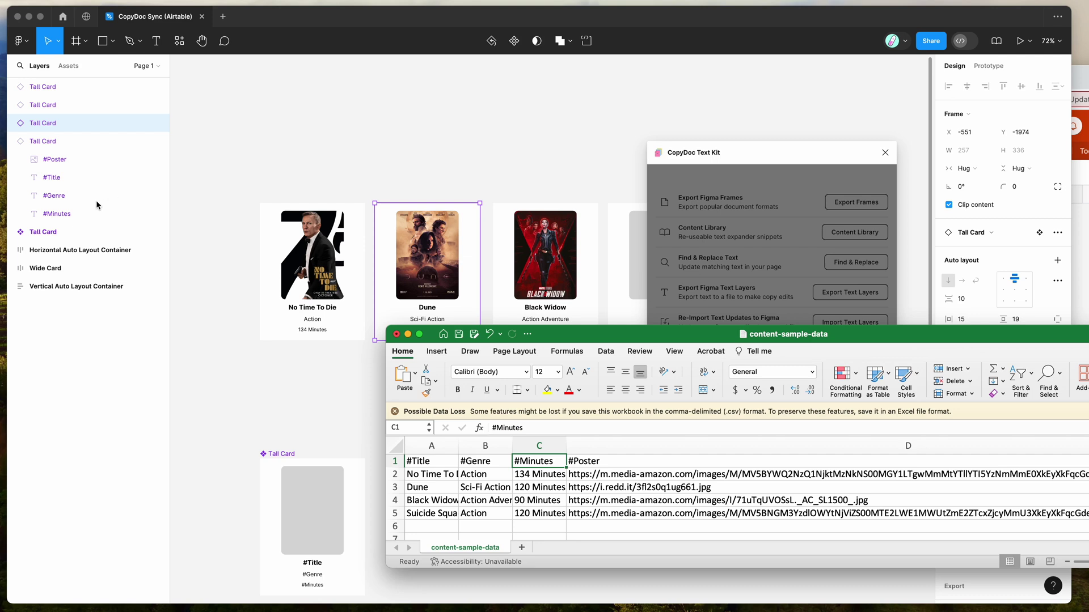
Examine the movie rows below the headings, including their title and minutes cells
left_click(395, 474)
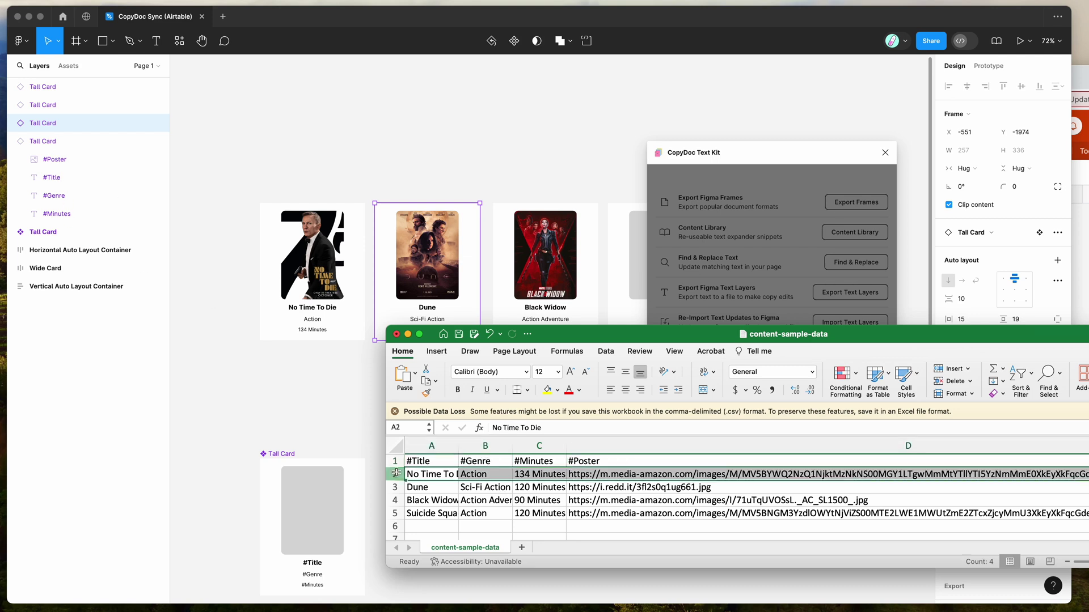
left_click(395, 487)
left_click(395, 500)
left_click(395, 513)
left_click(414, 476)
left_click(414, 488)
left_click(414, 500)
left_click(539, 476)
left_click(539, 488)
left_click(540, 502)
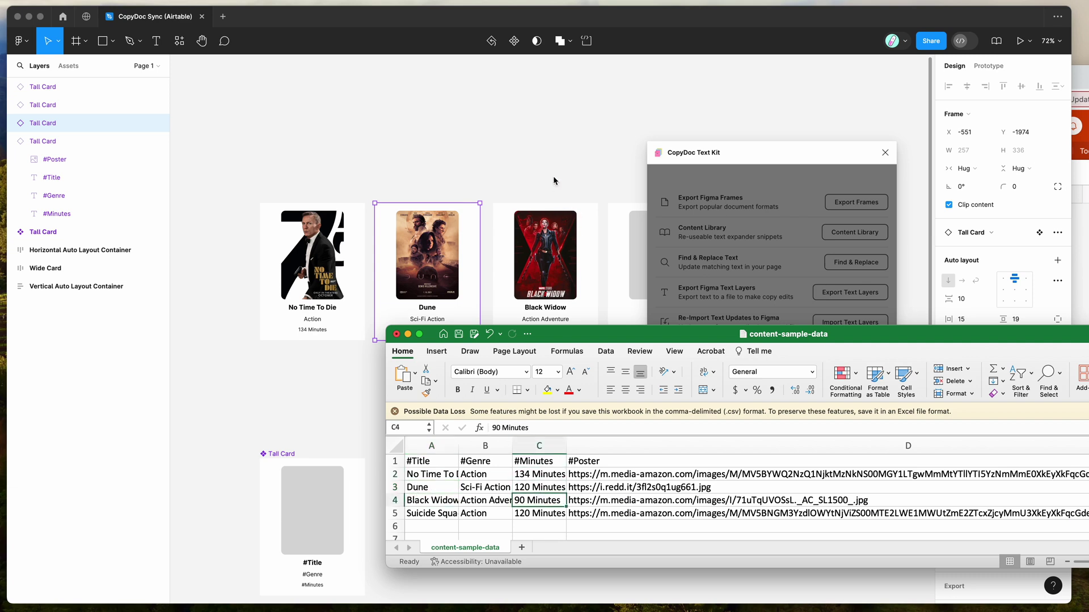
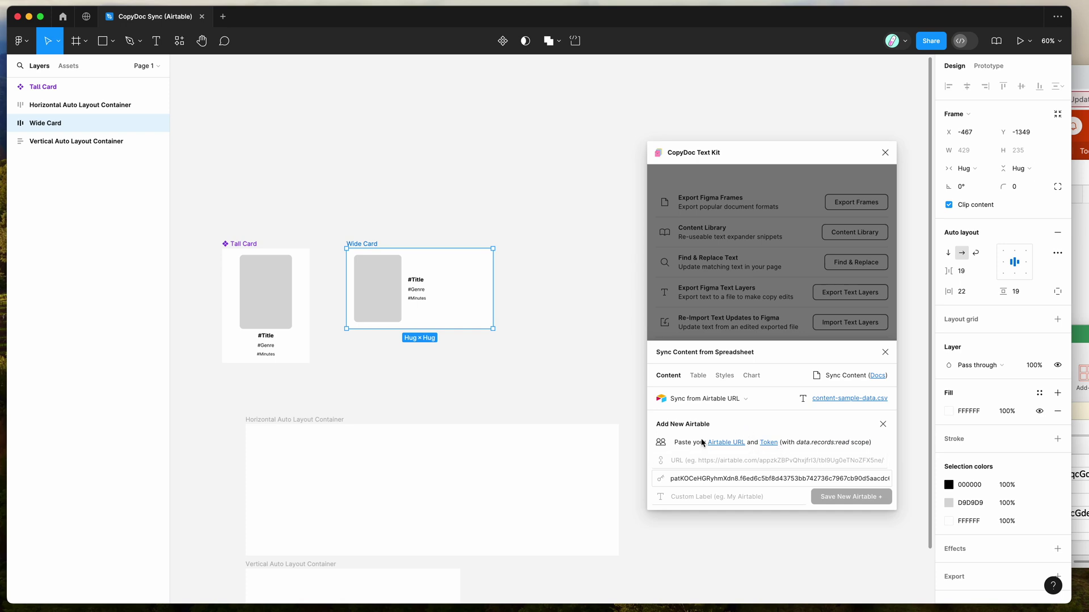
Close CopyDoc's new Airtable form and load the content preview for the saved Movie Posters Details
left_click_drag(658, 426, 749, 427)
left_click(882, 424)
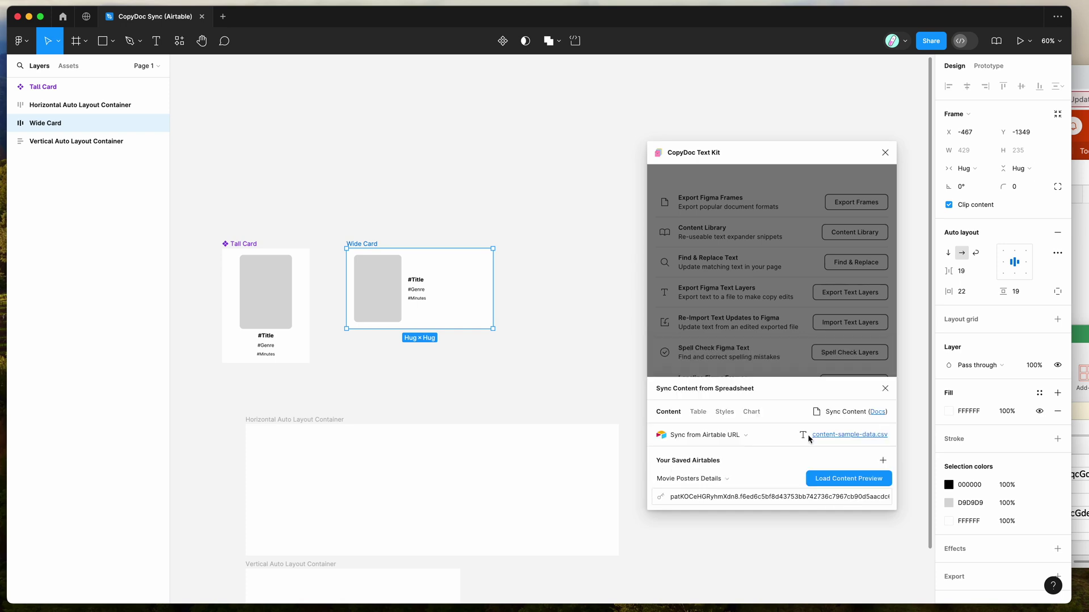
left_click(705, 480)
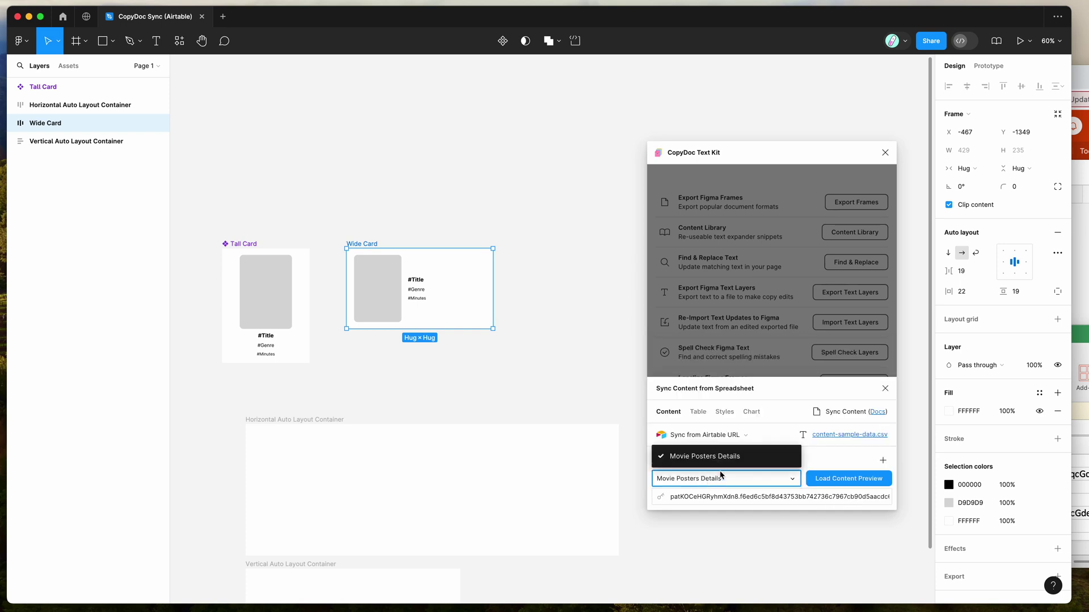
left_click(695, 459)
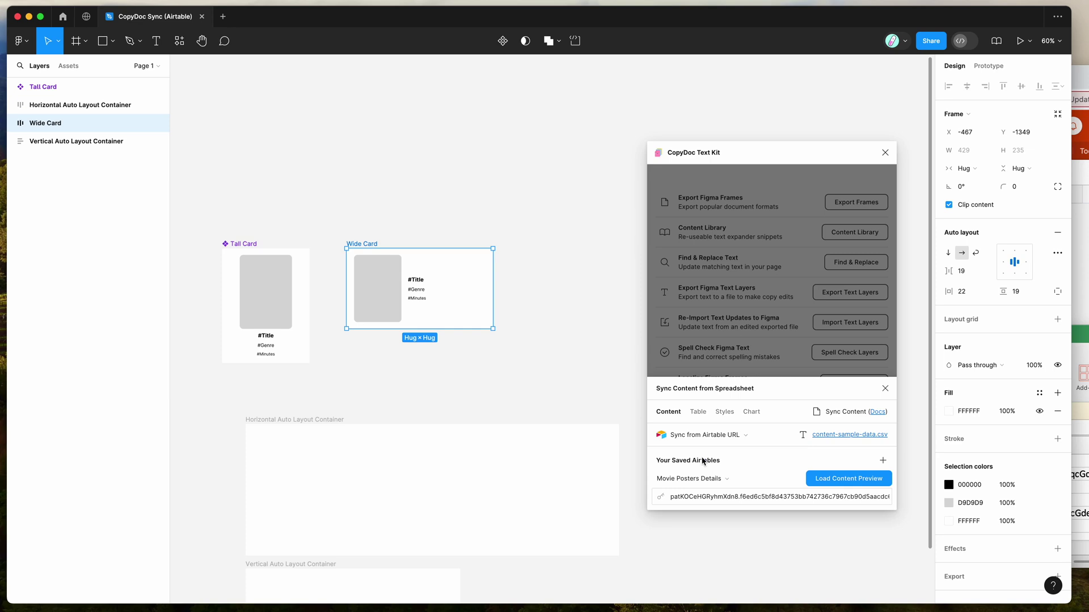
left_click(837, 479)
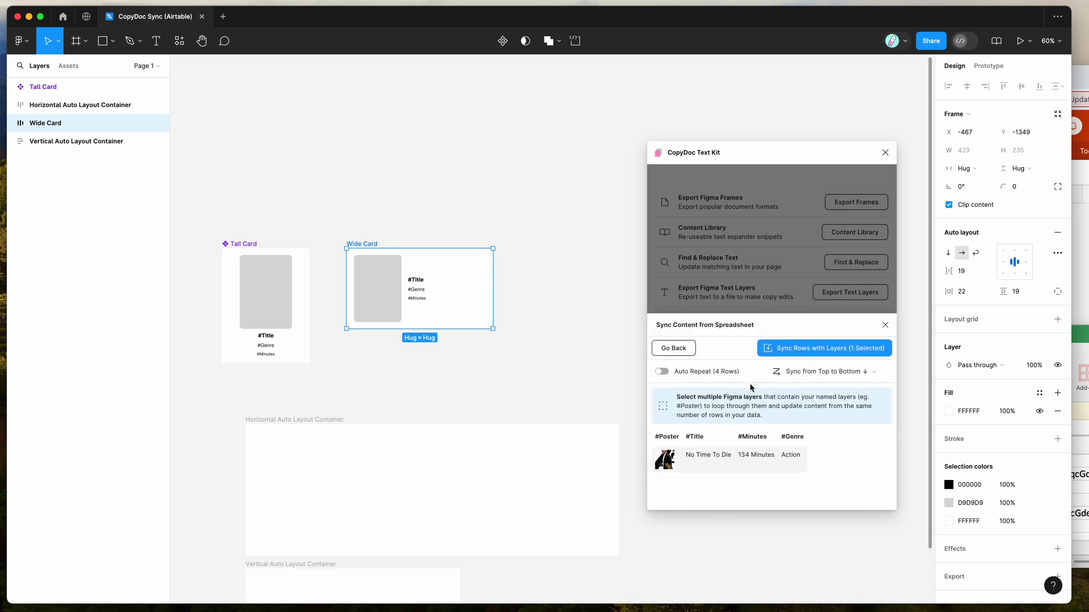
Deselect the Wide Card and turn on Auto Repeat for the previewed Airtable rows
left_click(553, 275)
scroll(553, 275, "down", 1)
scroll(553, 275, "right", 1)
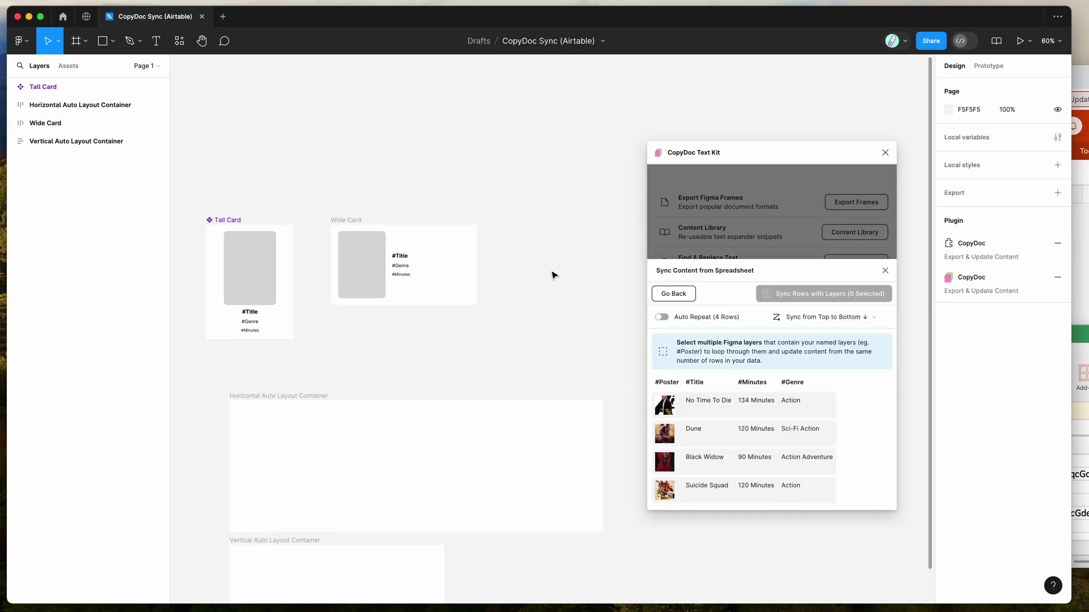
left_click(693, 320)
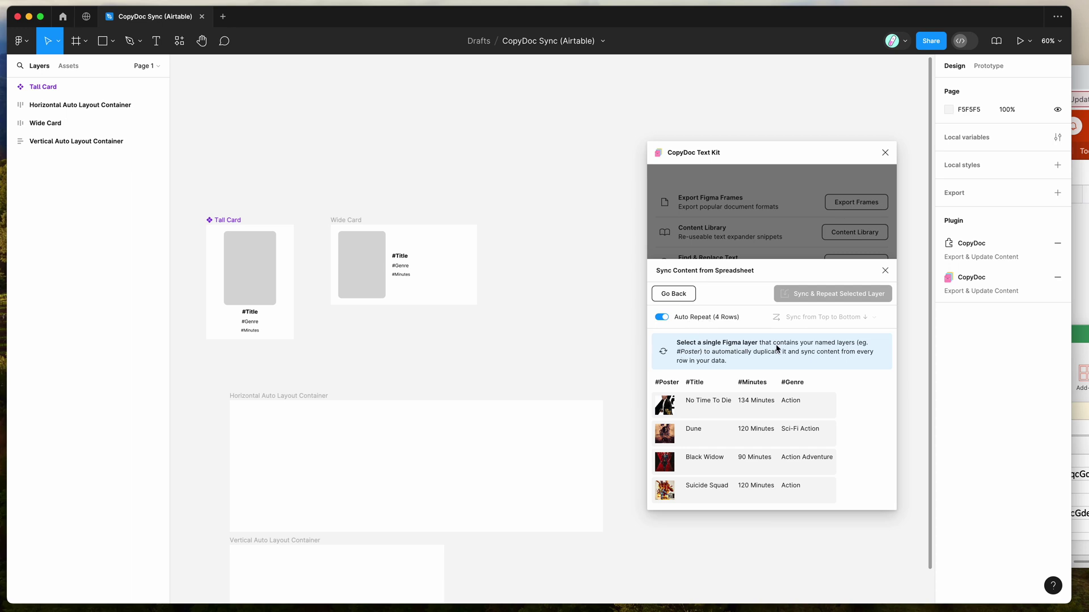
left_click(705, 318)
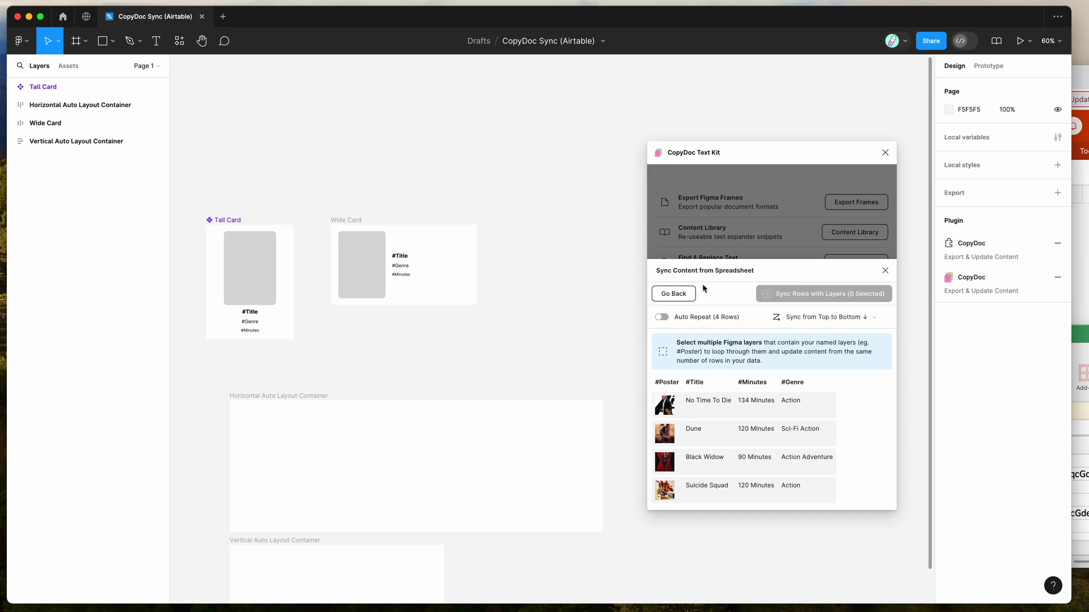
left_click(687, 318)
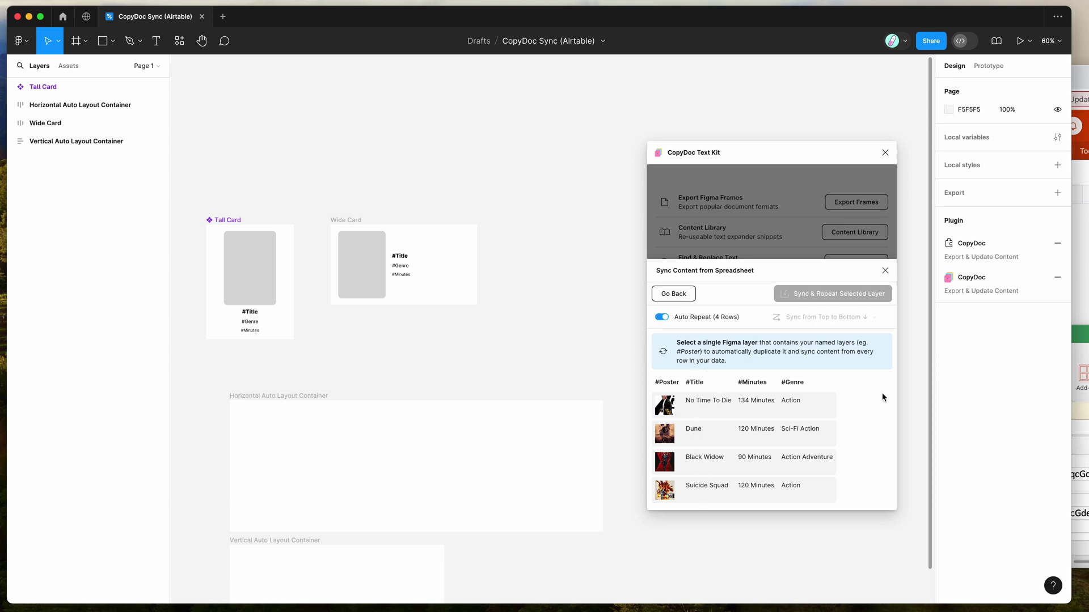
Check the Airtable rows, then select Figma's Wide Card, expand its nested layers and sync and repeat it for every row
left_click(1084, 294)
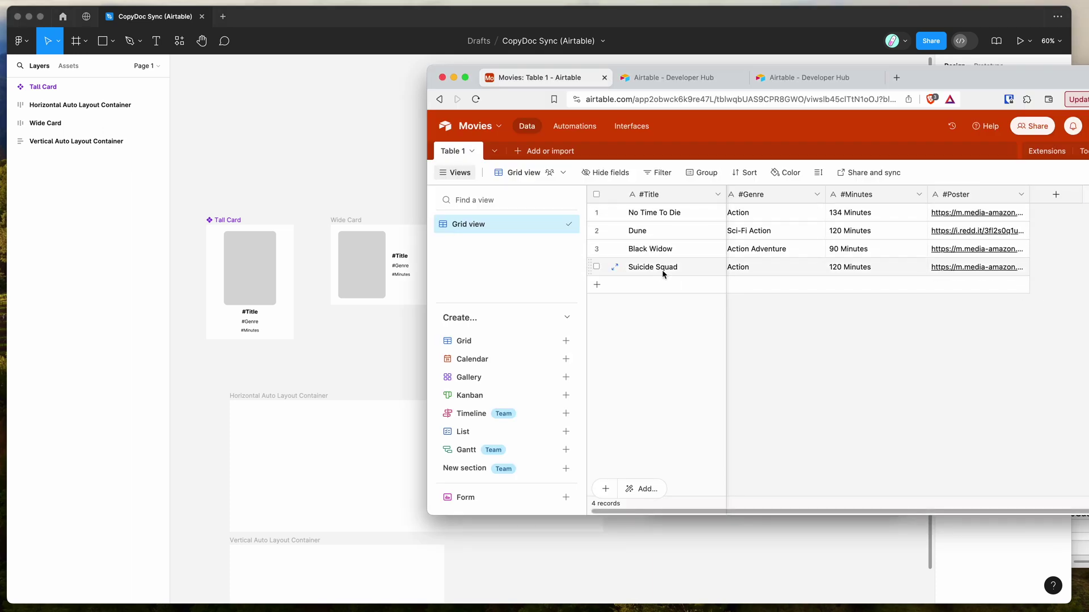
left_click(371, 192)
left_click(355, 224)
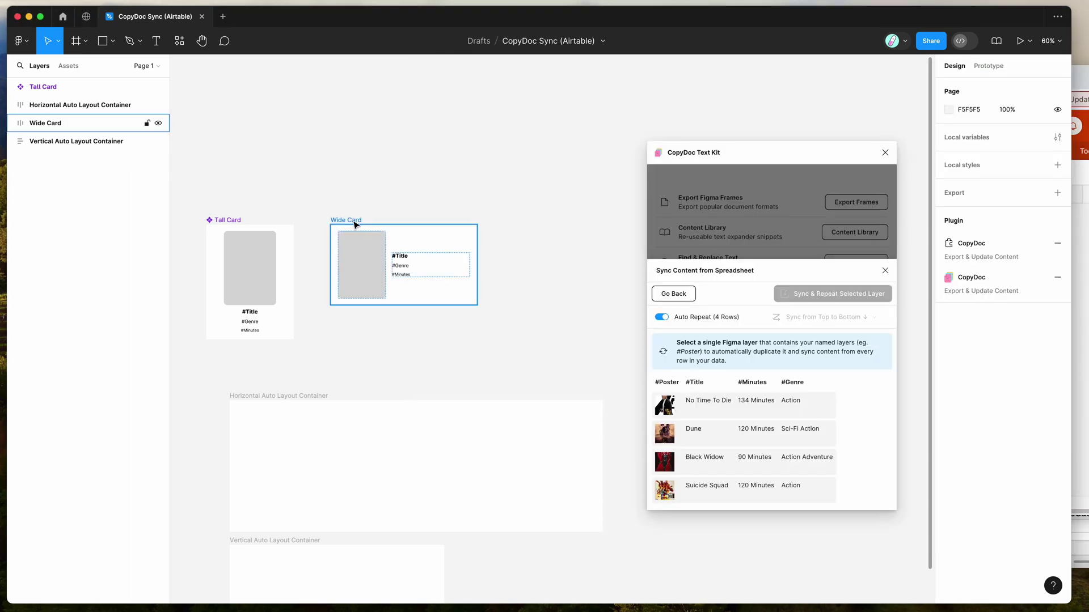
left_click(355, 224)
left_click(12, 123)
left_click(20, 160)
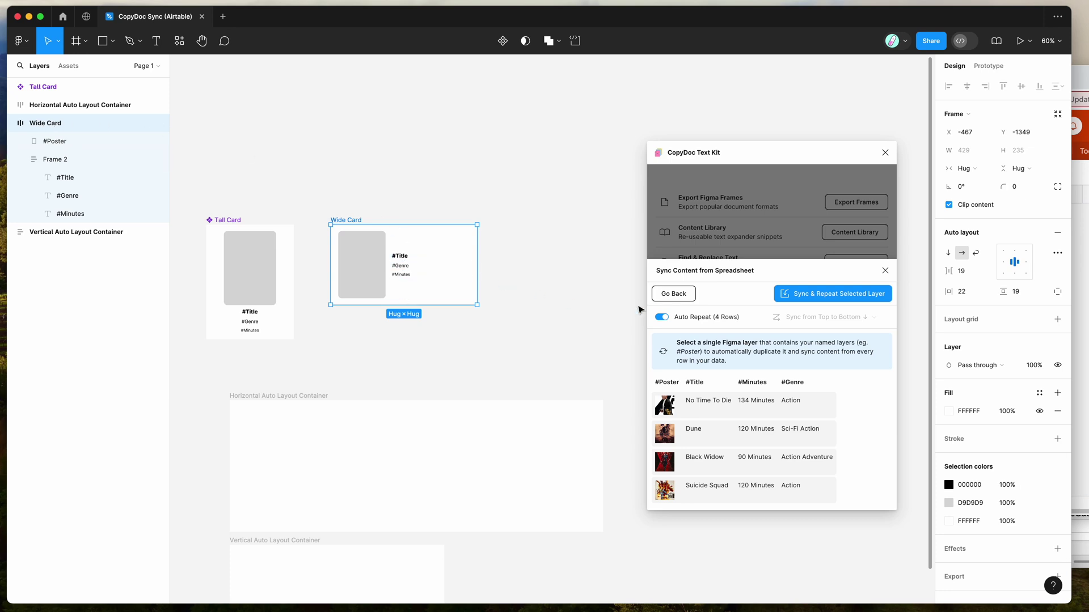
left_click(823, 297)
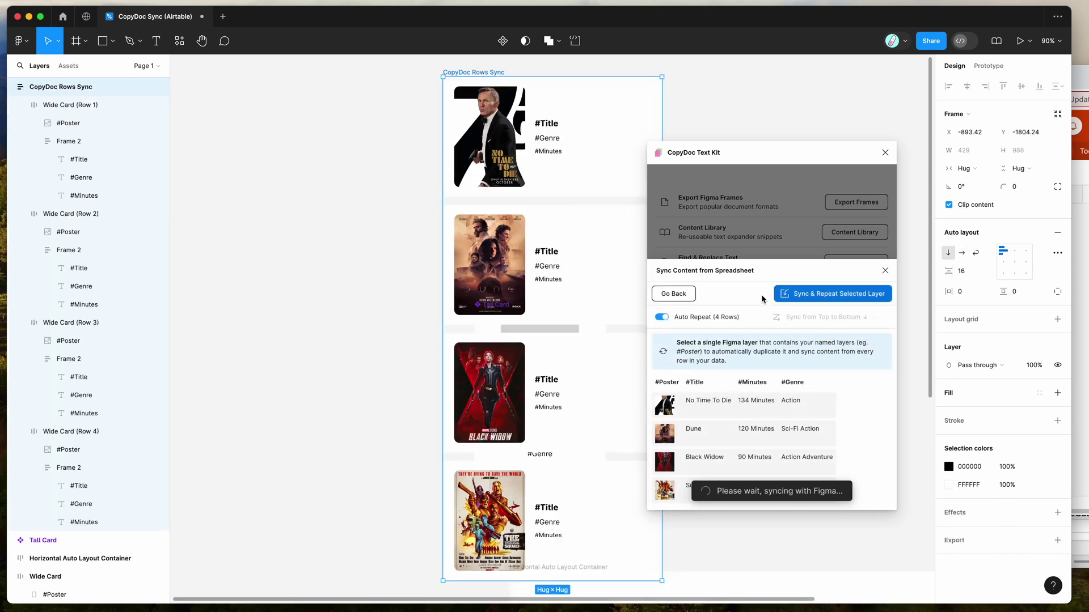
Move the generated CopyDoc Rows Sync frame beside the Tall Card, to about X -1287, Y -1774
scroll(549, 302, "down", 3)
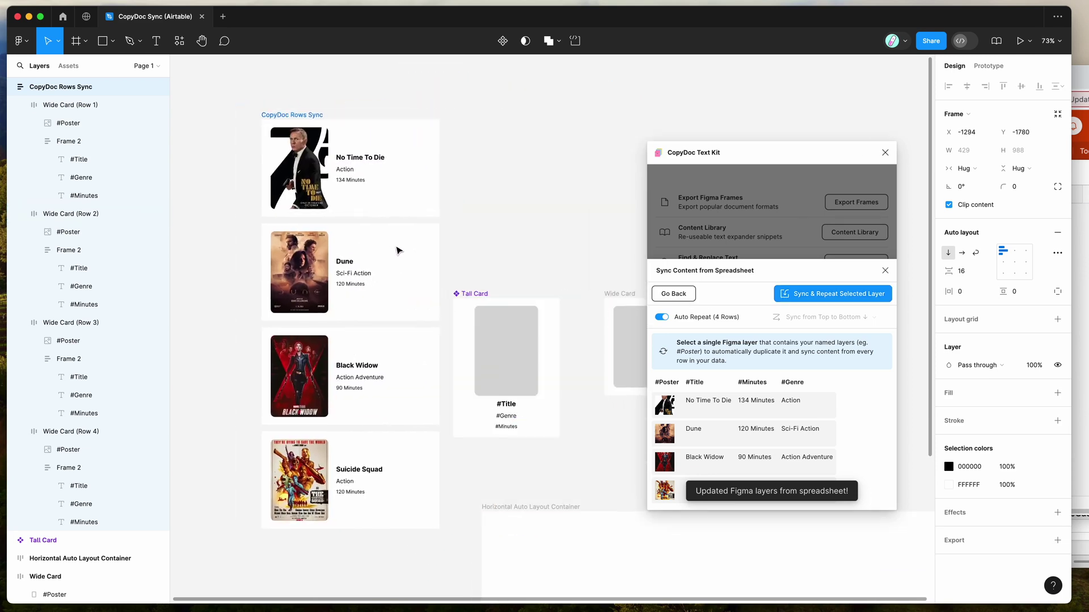
scroll(595, 346, "right", 3)
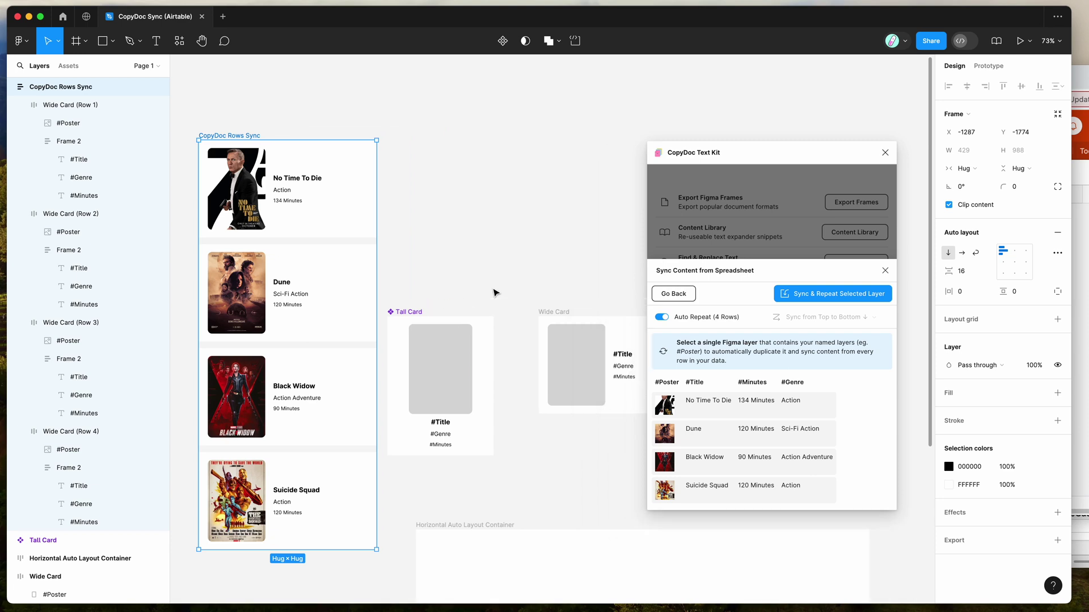
scroll(493, 291, "down", 2)
Compare the original Wide Card and the four repeated cards with the rows of the Airtable Movies table
left_click(517, 312)
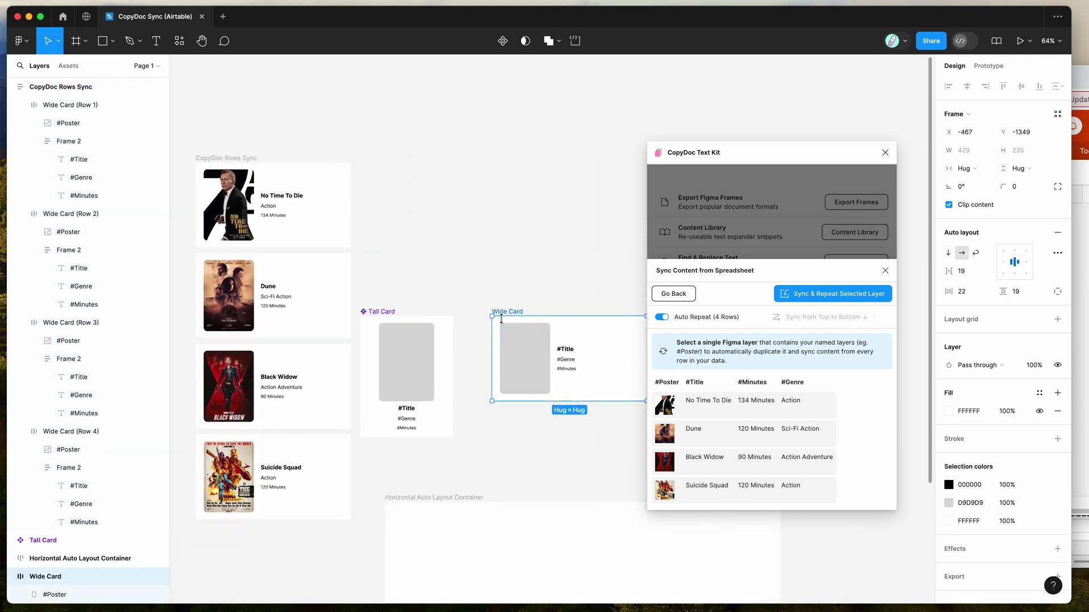
scroll(510, 316, "left", 3)
left_click(380, 238)
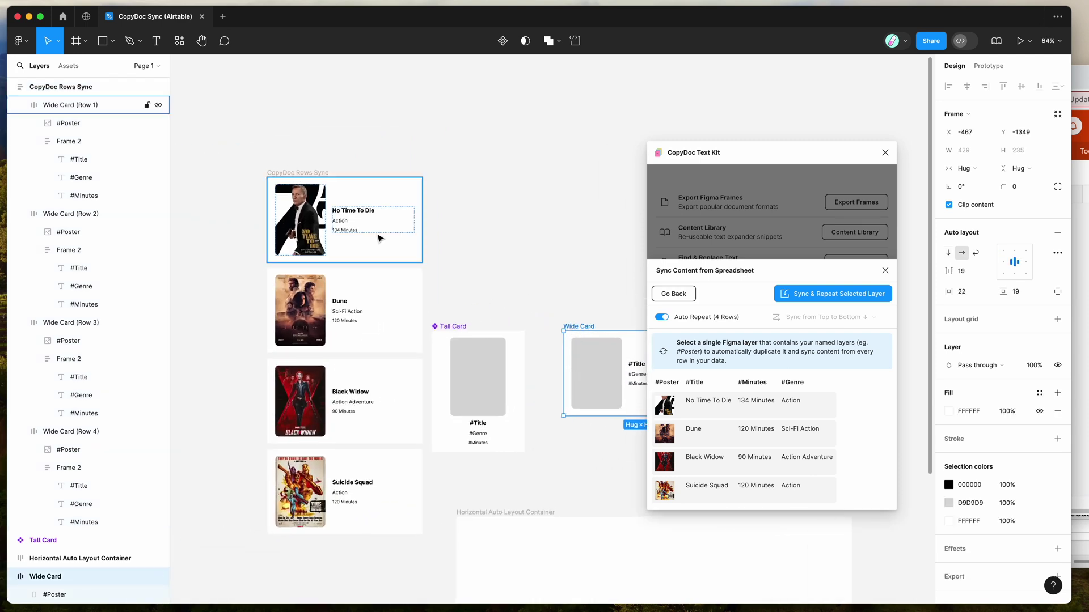
left_click(377, 302)
left_click(377, 402)
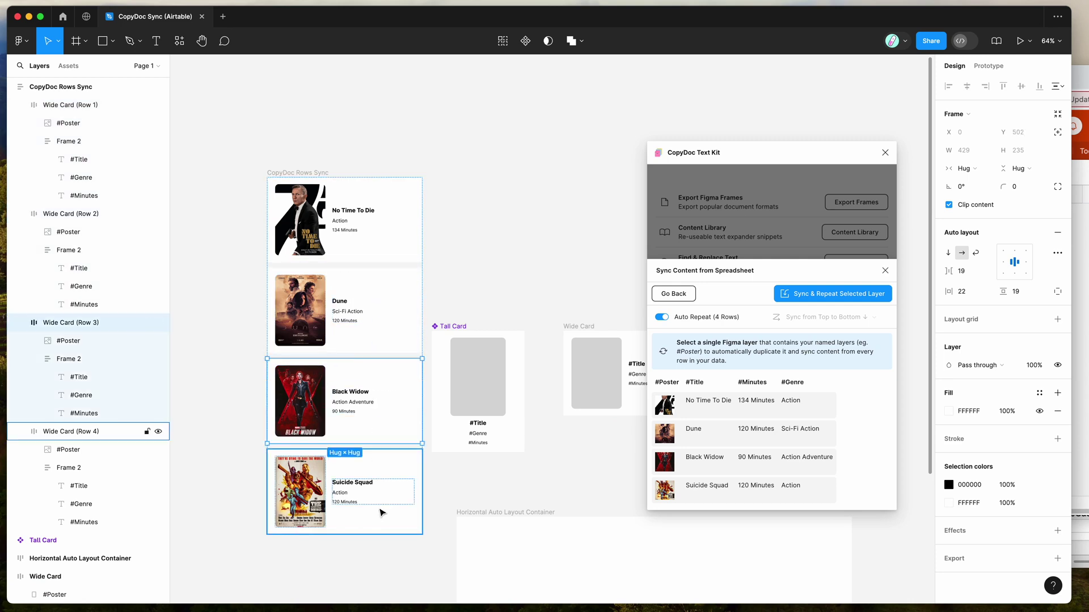
left_click(381, 508)
left_click(367, 242)
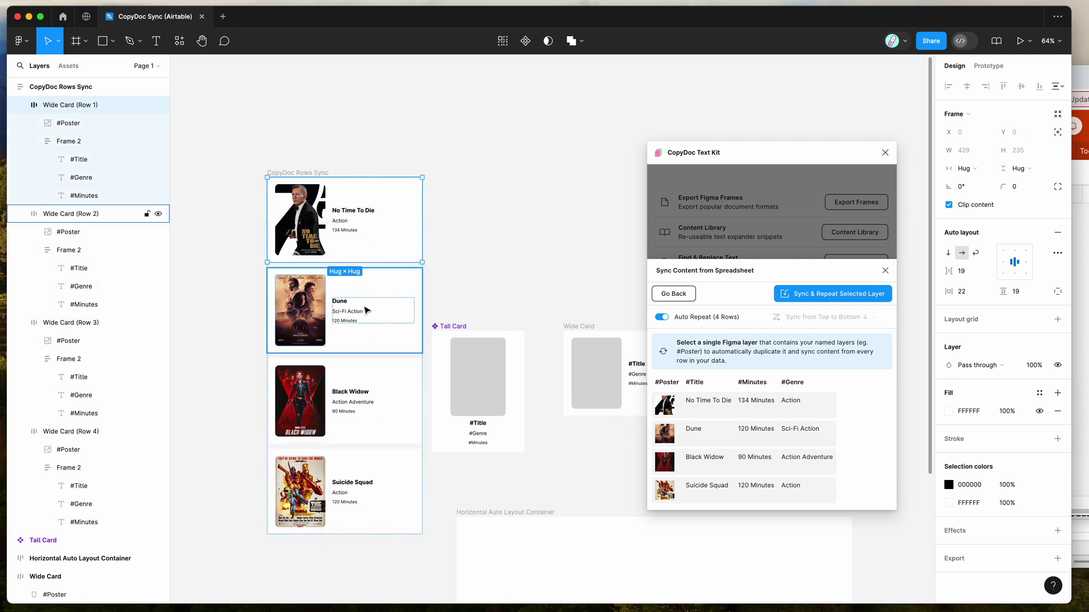
left_click(1082, 325)
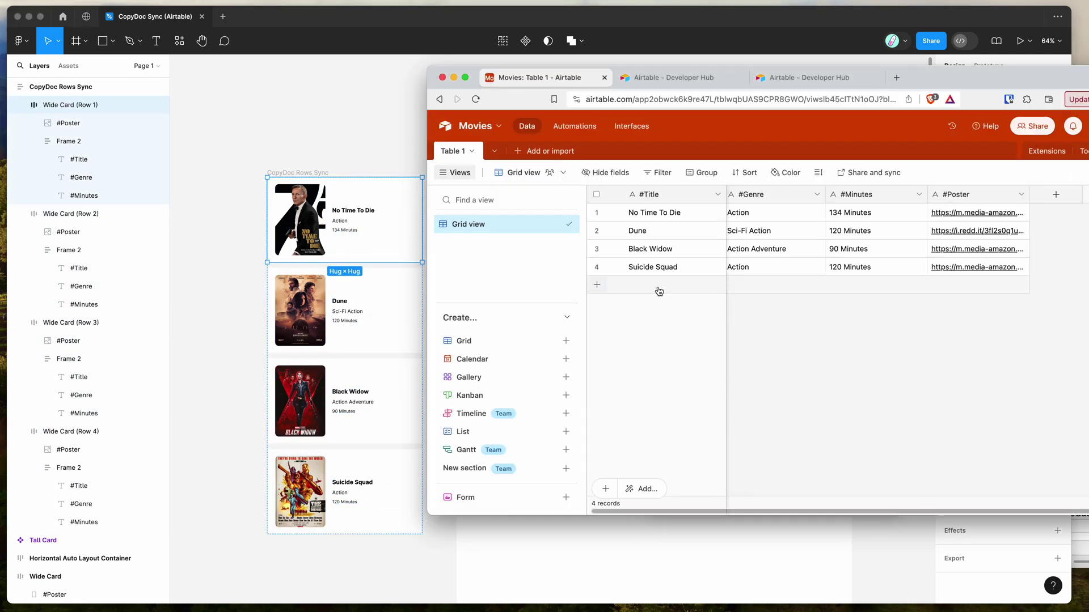
left_click(315, 157)
scroll(261, 164, "right", 4)
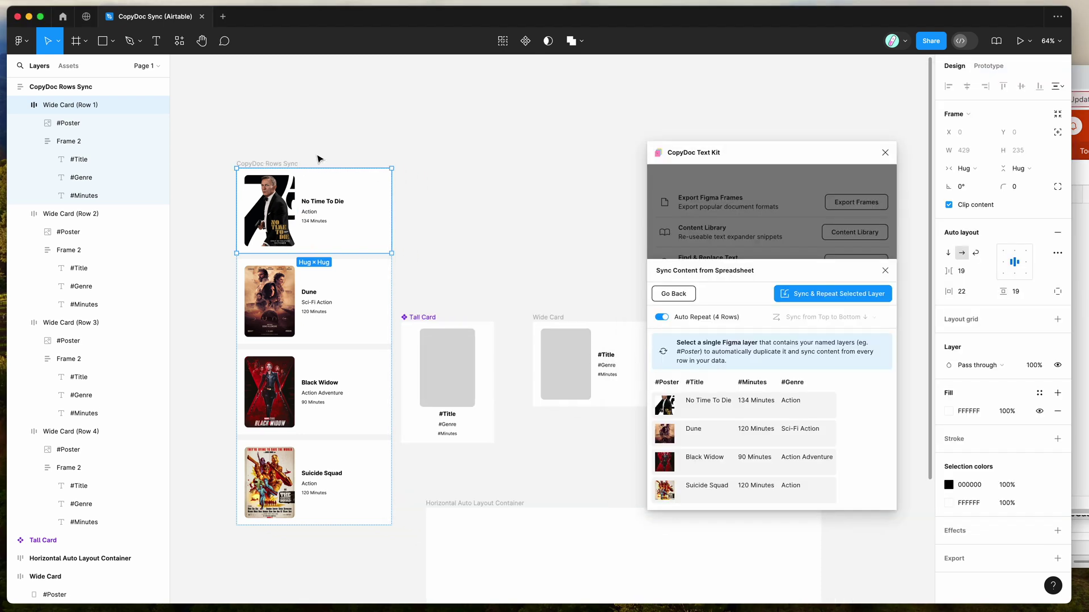
Move the CopyDoc Rows Sync frame farther from the source cards, to about X -1337, Y -1807, and deselect it
left_click_drag(255, 165, 237, 154)
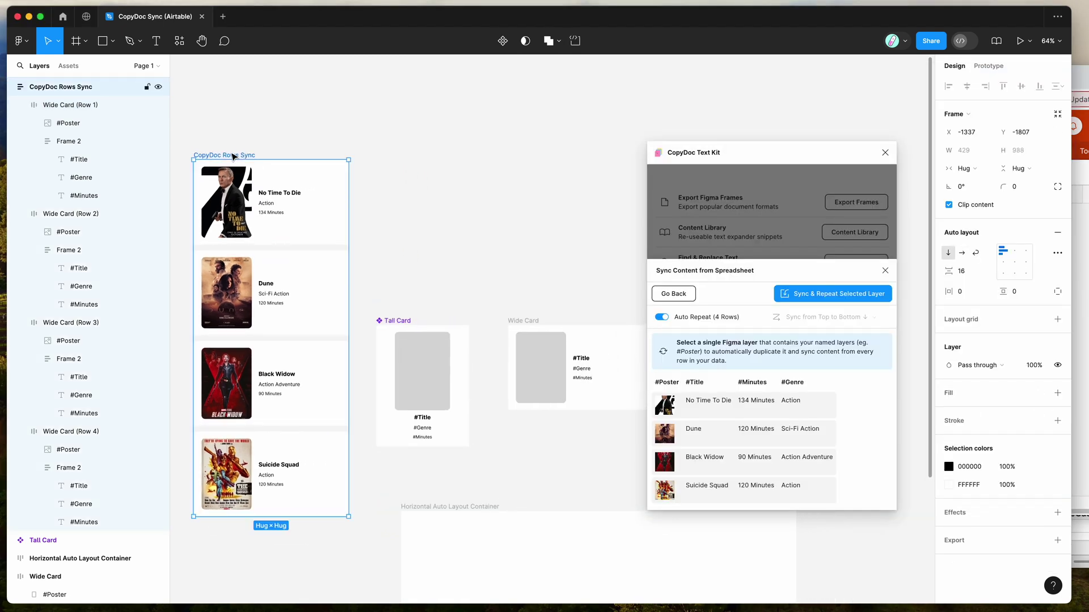
scroll(232, 157, "left", 3)
scroll(233, 157, "right", 1)
left_click(263, 140)
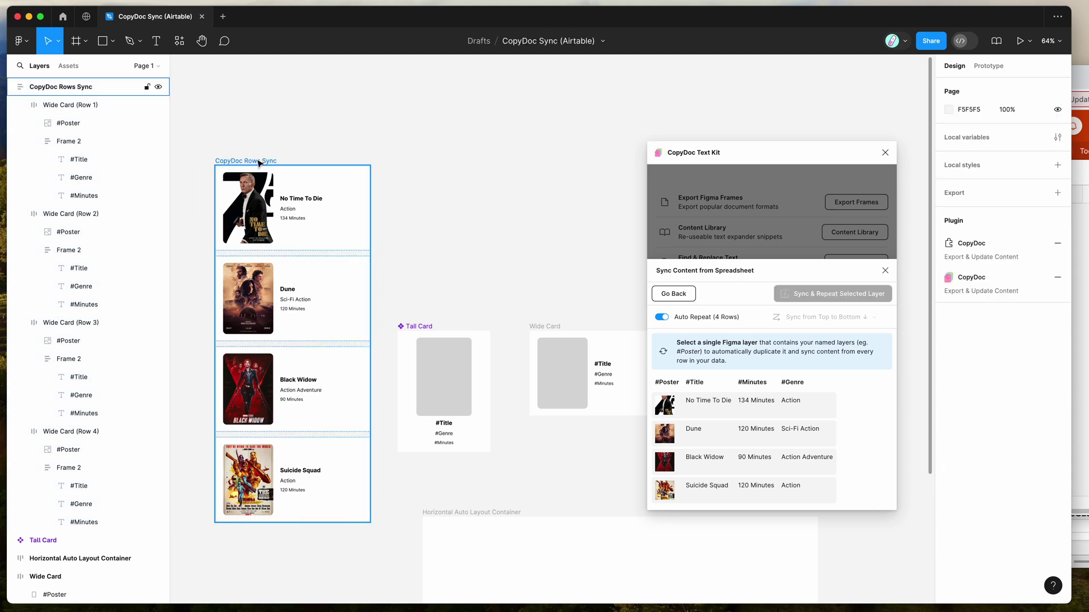
Delete the generated CopyDoc Rows Sync frame with its four Wide Card rows
scroll(259, 164, "down", 2)
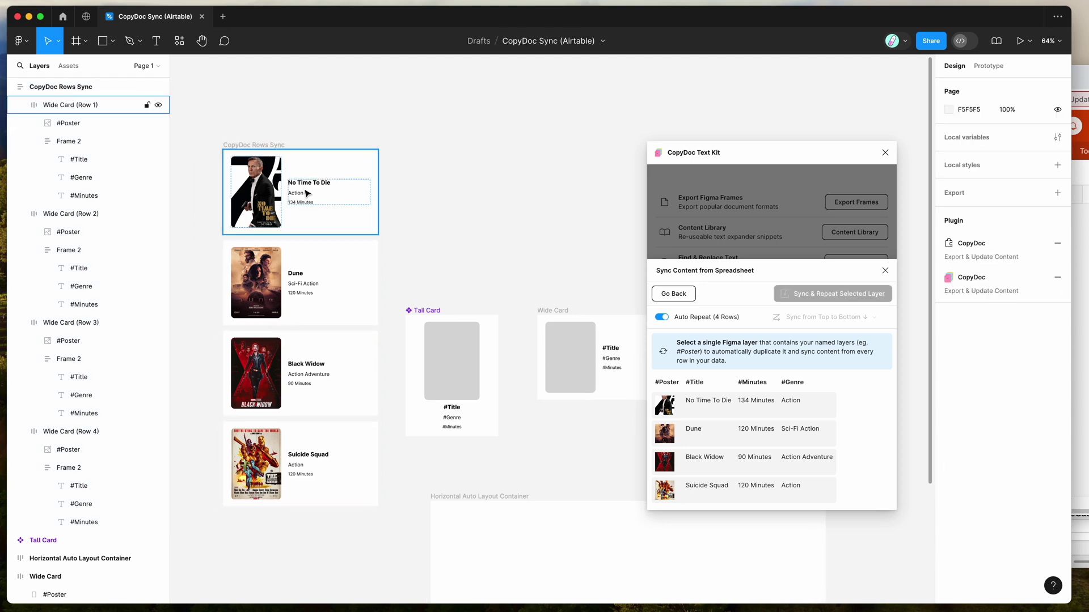
left_click(276, 149)
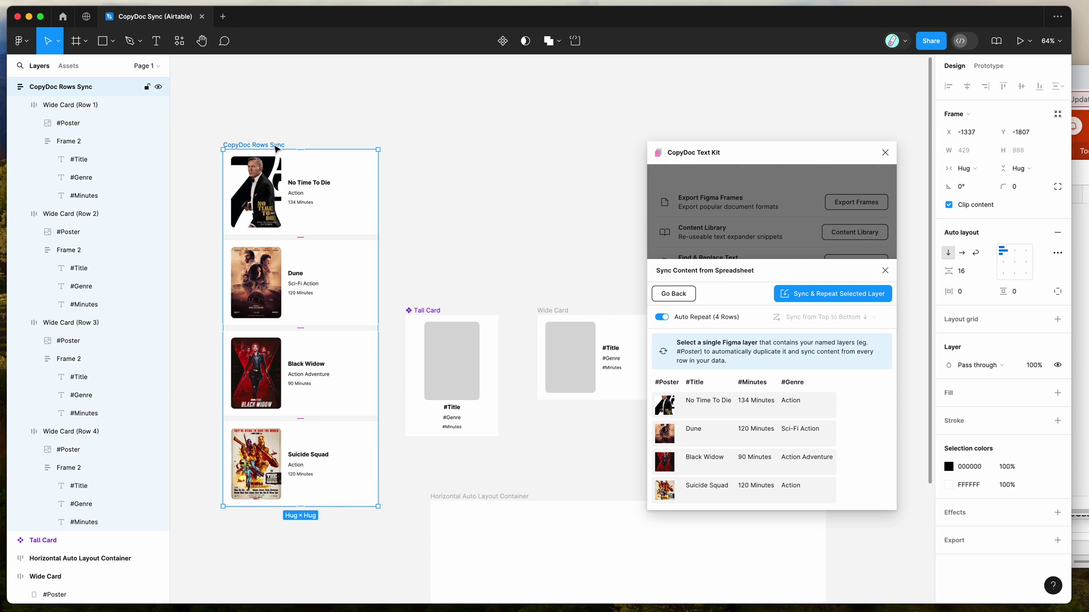
key("BackSpace")
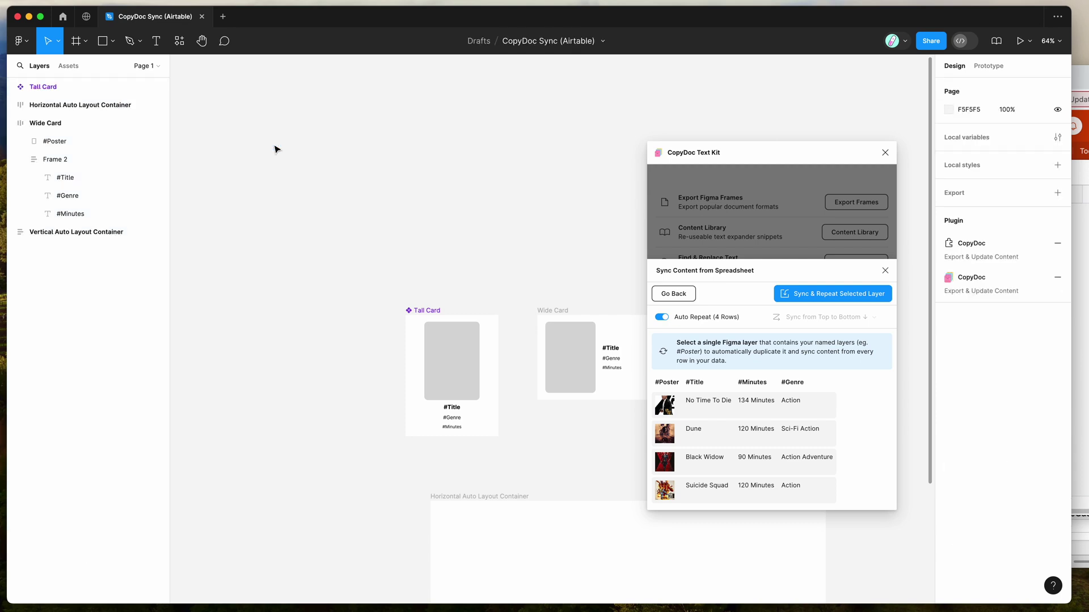
Duplicate the Tall Card component into the Horizontal Auto Layout Container, leaving one card outside and one inside
scroll(276, 149, "down", 5)
scroll(276, 149, "right", 5)
scroll(276, 149, "down", 2)
scroll(276, 149, "right", 2)
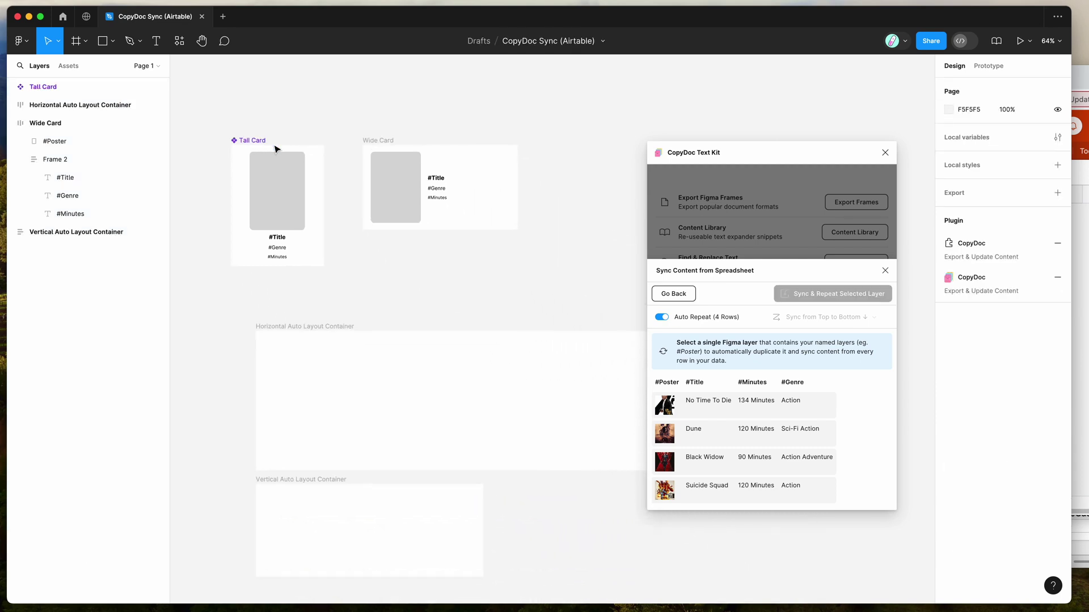
left_click(248, 123)
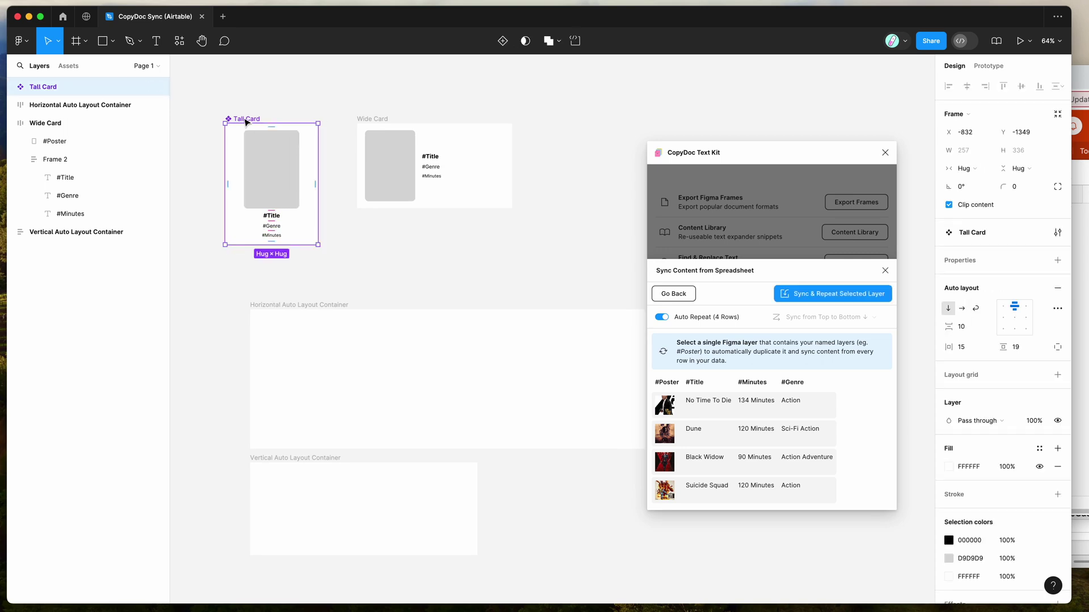
left_click_drag(248, 122, 309, 273)
Remove auto layout from the Horizontal Auto Layout Container and add it back
left_click(281, 315)
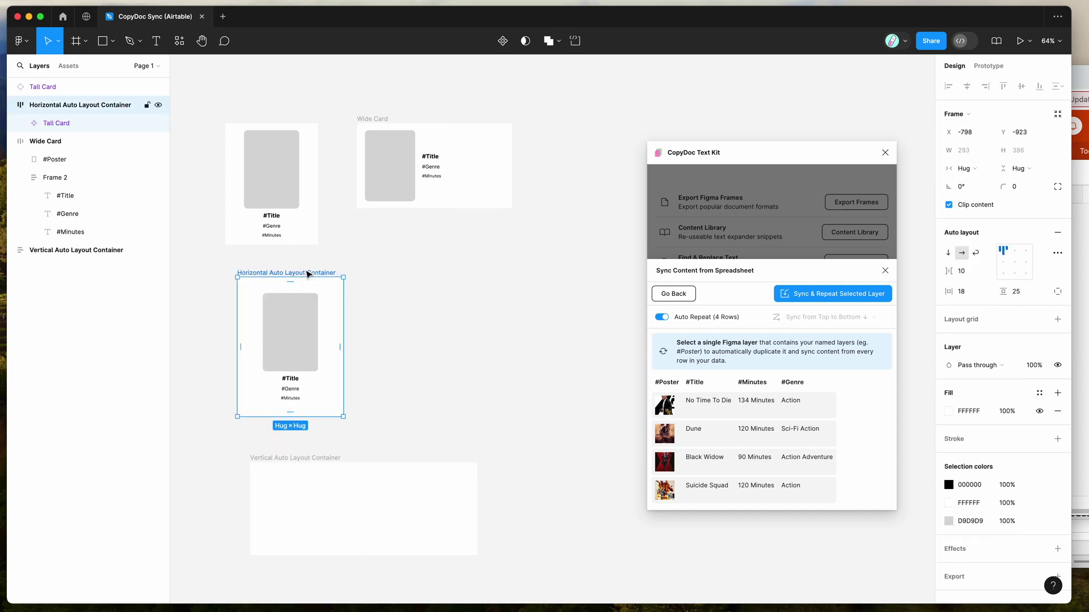
left_click(1058, 238)
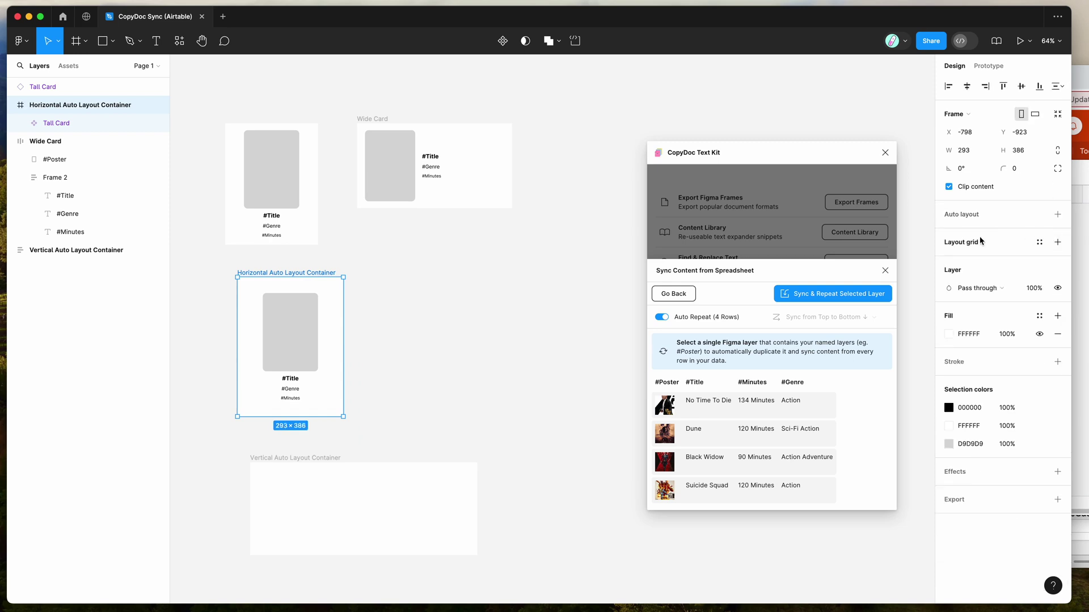
left_click(1058, 215)
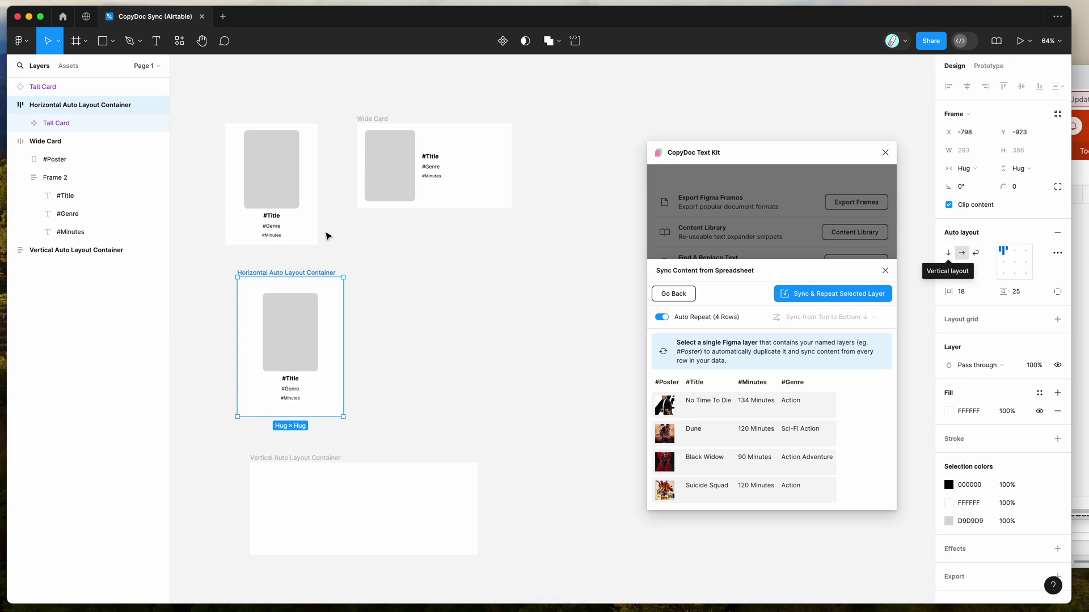
Swap the two Tall Cards so the instance sits inside the Horizontal Auto Layout Container and the main component stands above it beside the Wide Card
left_click(53, 122)
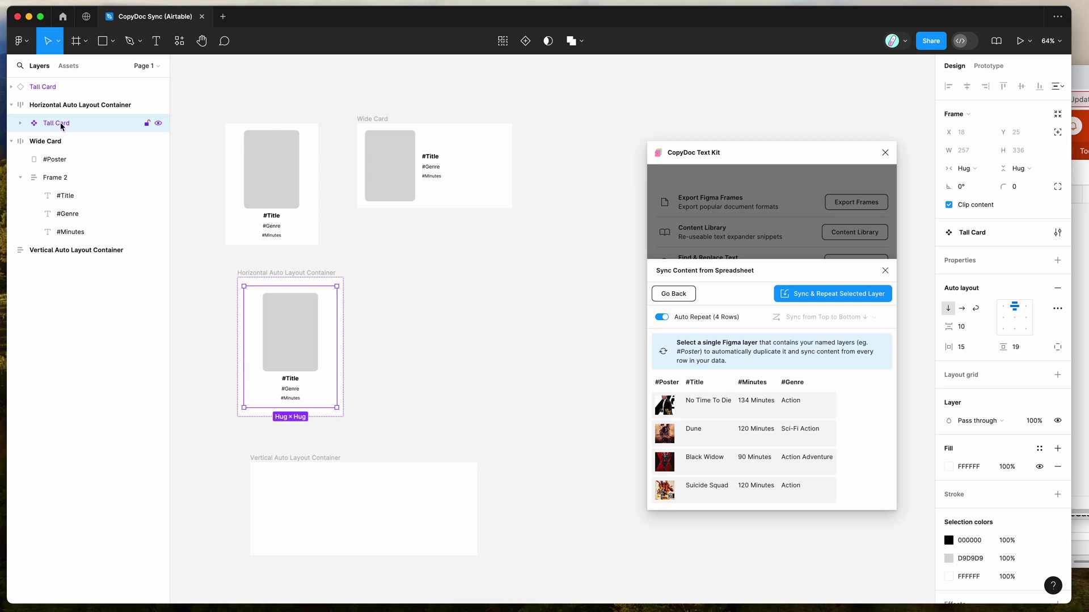
left_click_drag(45, 87, 61, 122)
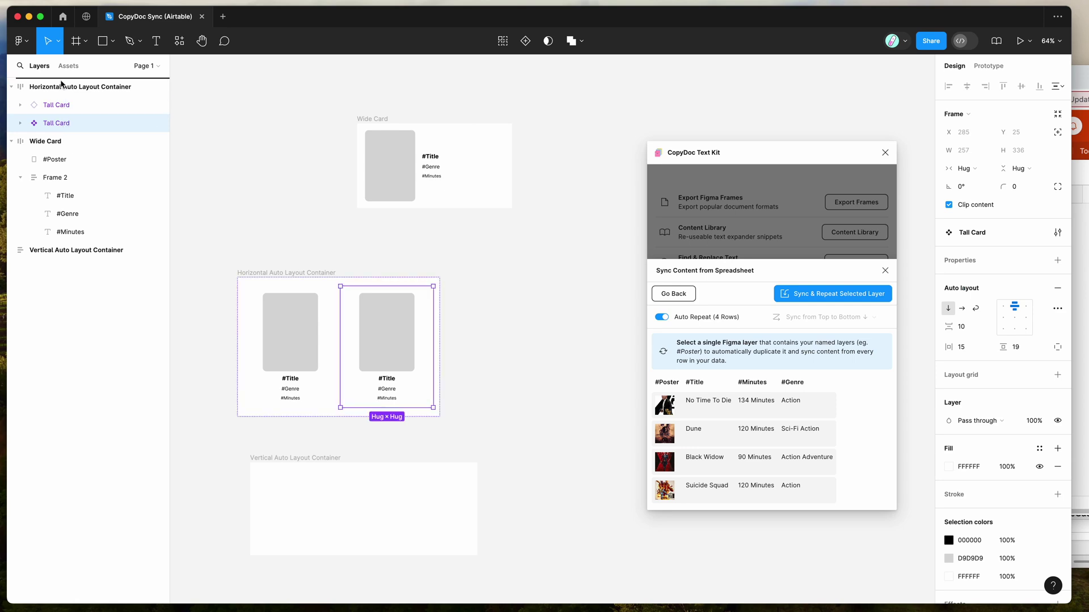
left_click_drag(62, 84, 60, 78)
left_click(57, 123)
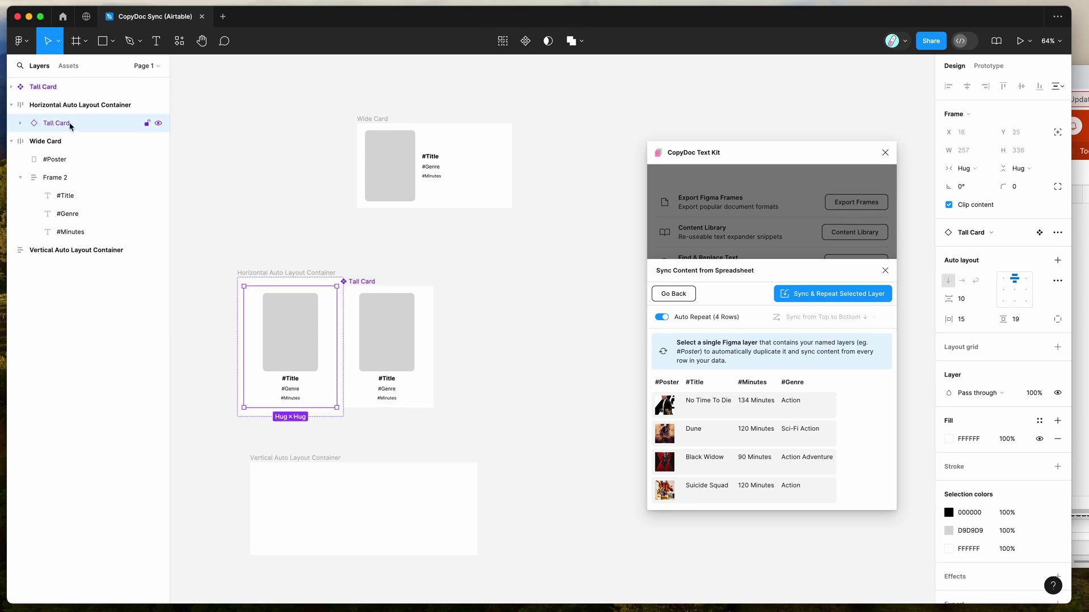
left_click_drag(374, 283, 254, 107)
Check the container's horizontal auto layout, then sync and auto-repeat its Tall Card instance for all four movie rows
left_click(307, 279)
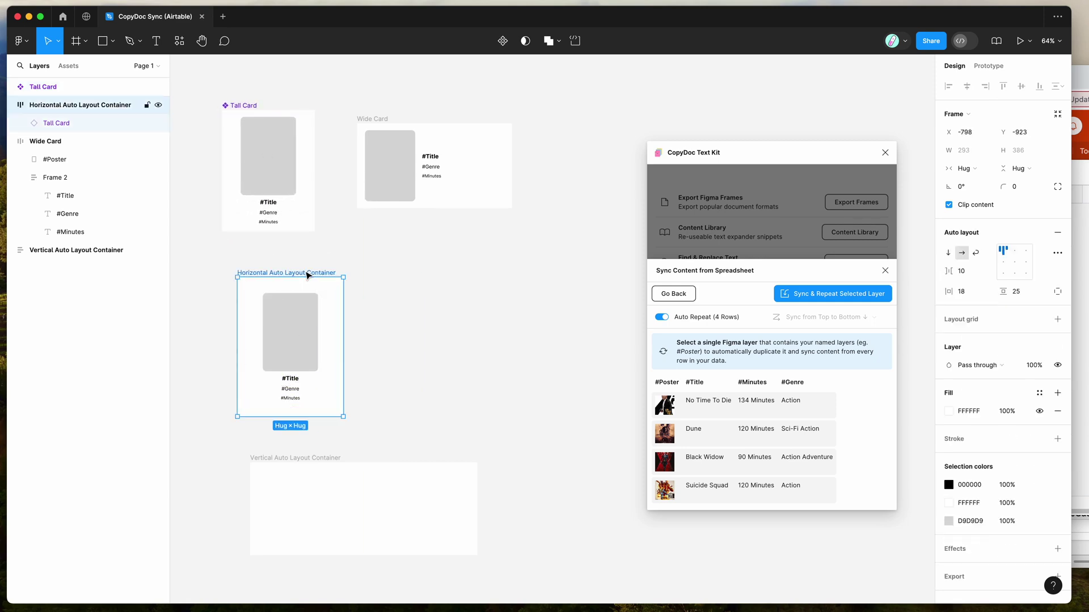
scroll(306, 276, "up", 3)
scroll(313, 270, "up", 1)
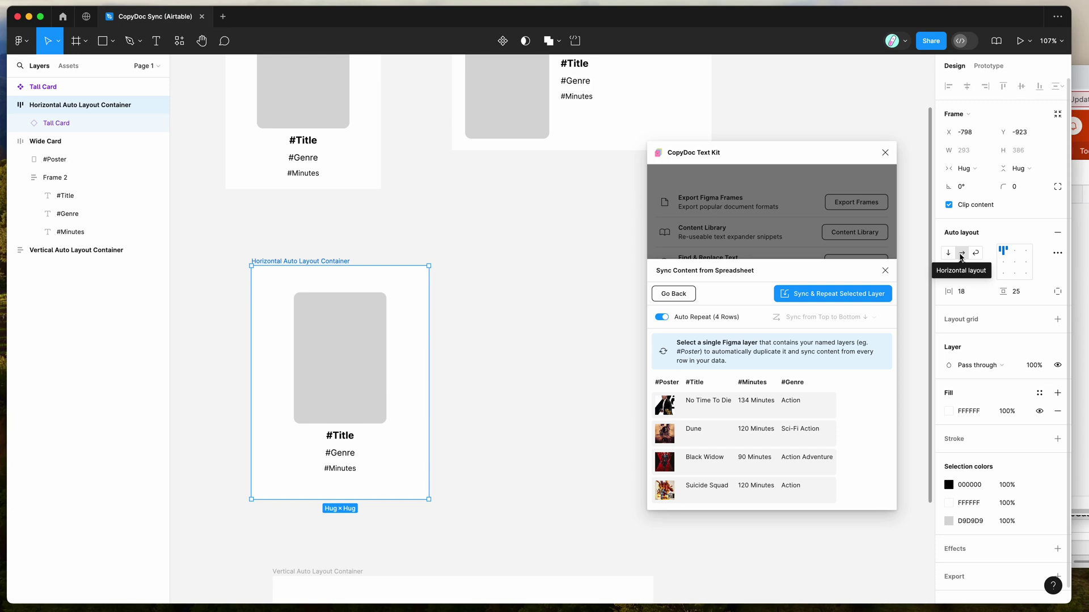
scroll(493, 282, "right", 2)
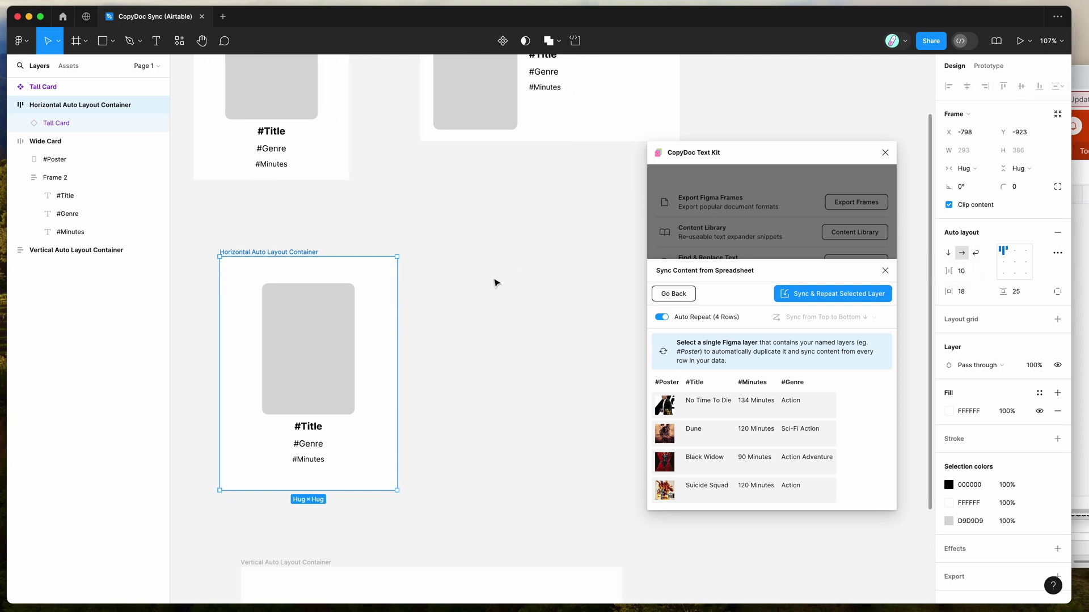
left_click(57, 124)
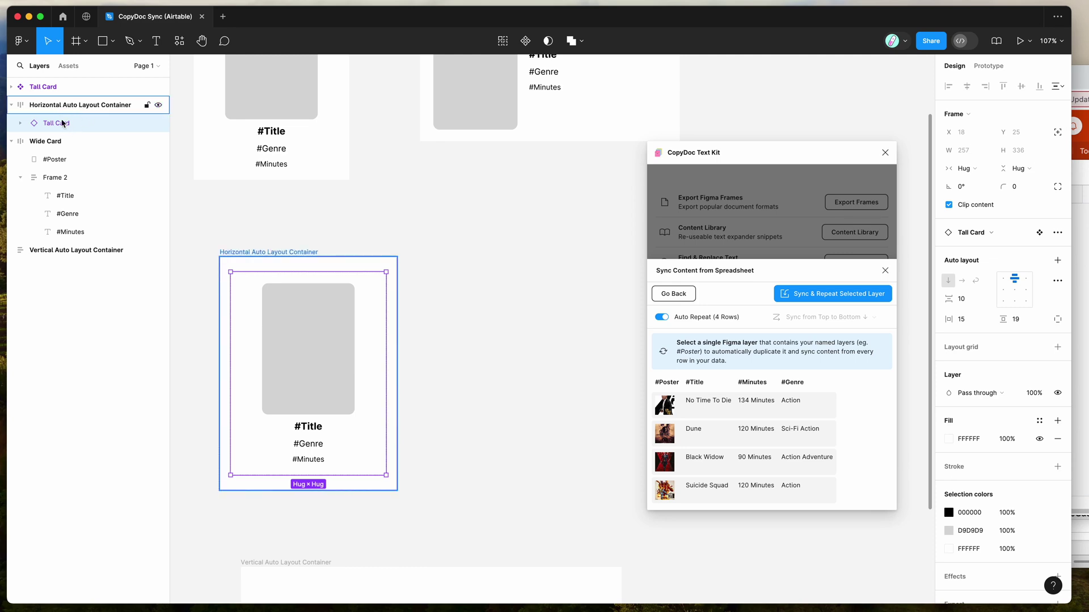
scroll(595, 292, "right", 2)
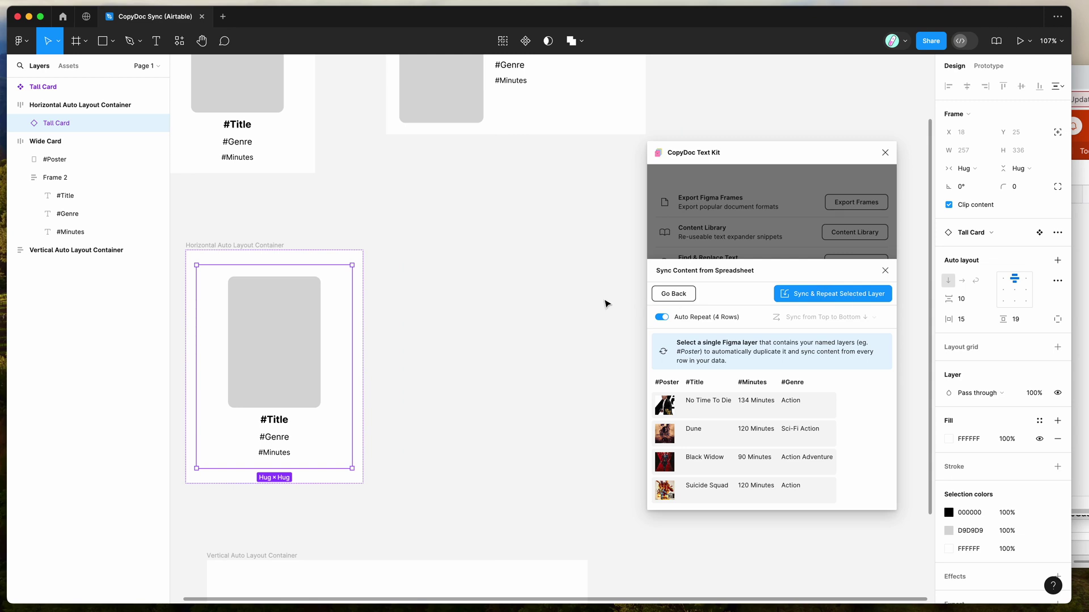
scroll(607, 304, "down", 3)
left_click(798, 296)
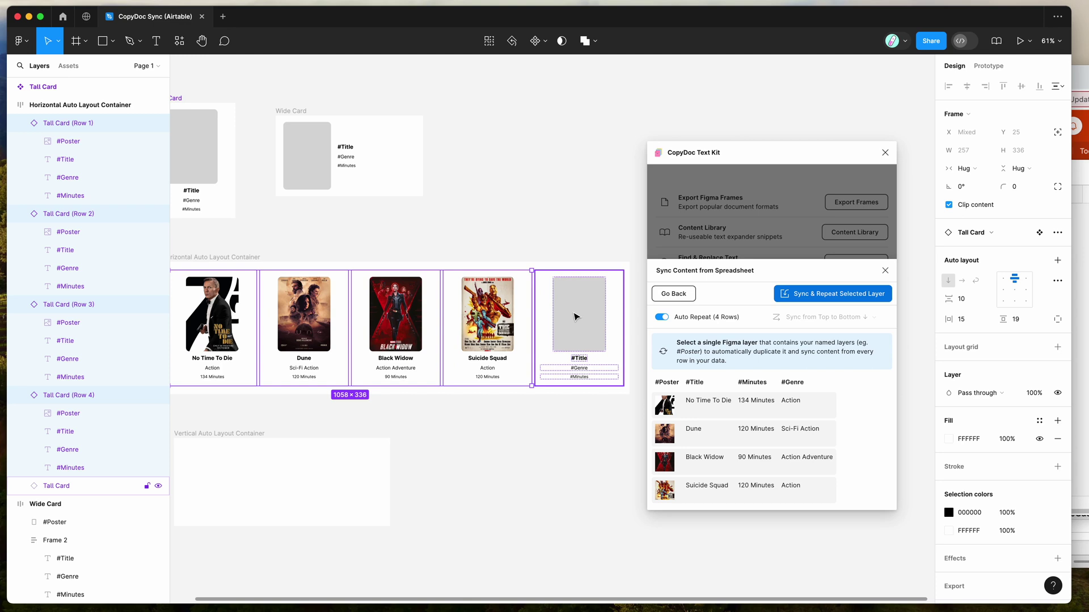
Examine the unsynced Tall Card, the Horizontal Auto Layout Container and the row cards generated inside it
left_click(587, 316)
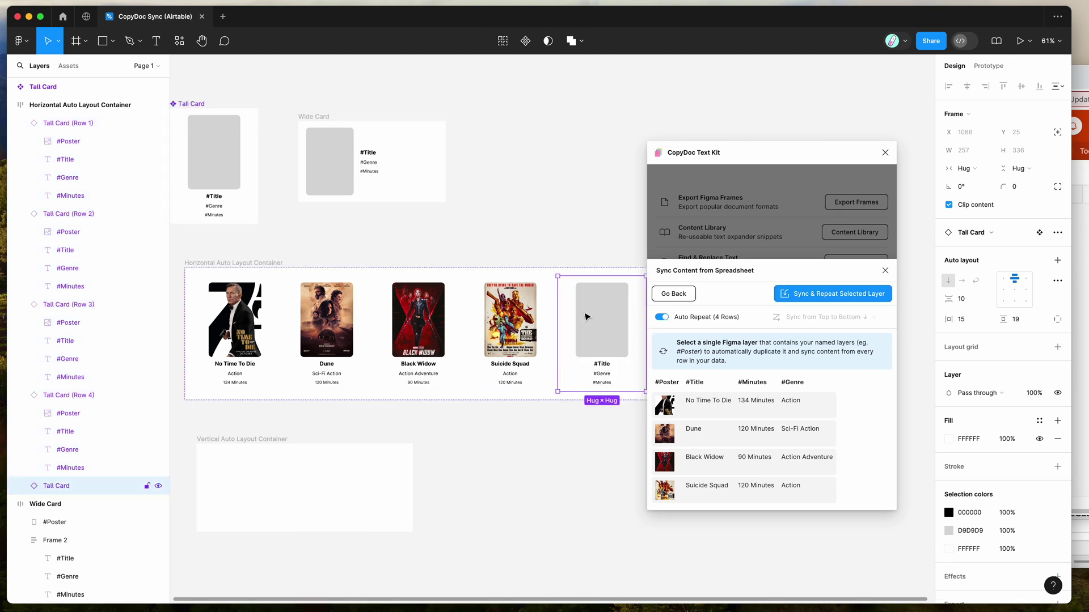
left_click(595, 269)
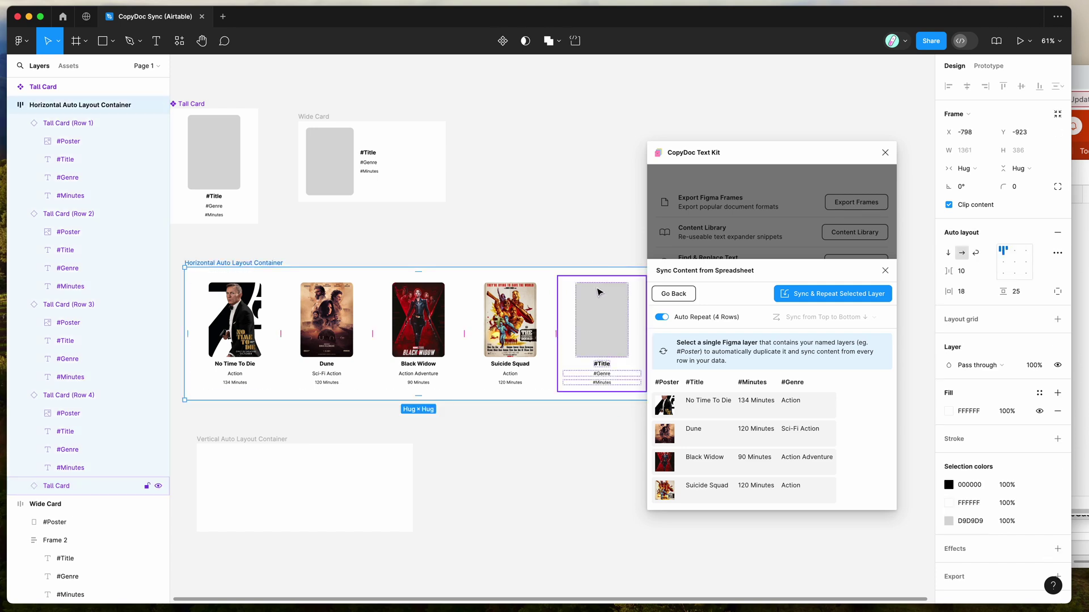
scroll(585, 309, "left", 2)
scroll(584, 309, "down", 1)
scroll(584, 309, "right", 3)
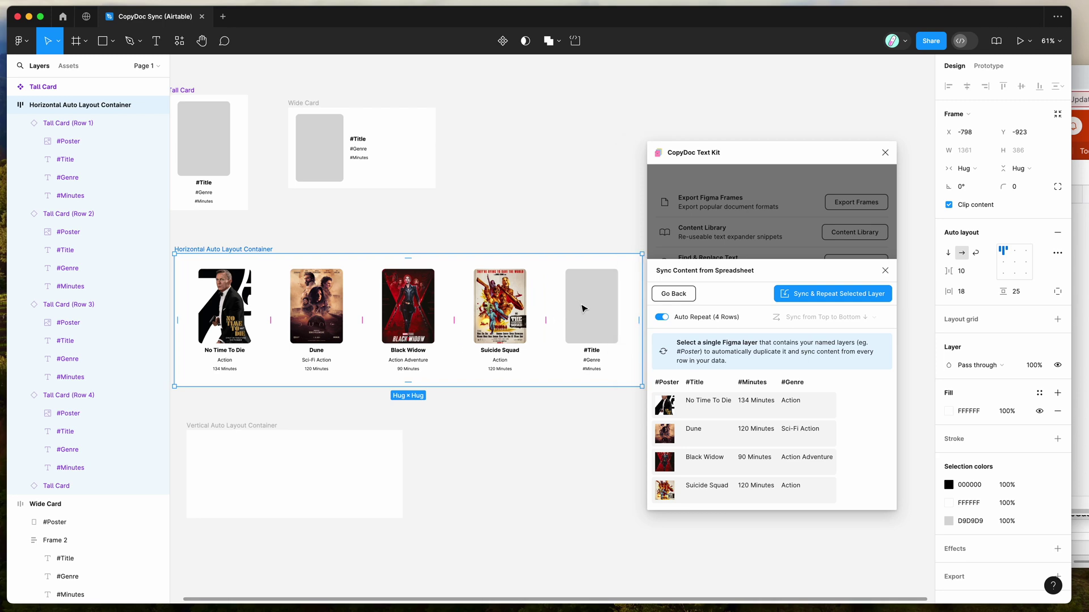
left_click(408, 306)
left_click(318, 306)
left_click(260, 306)
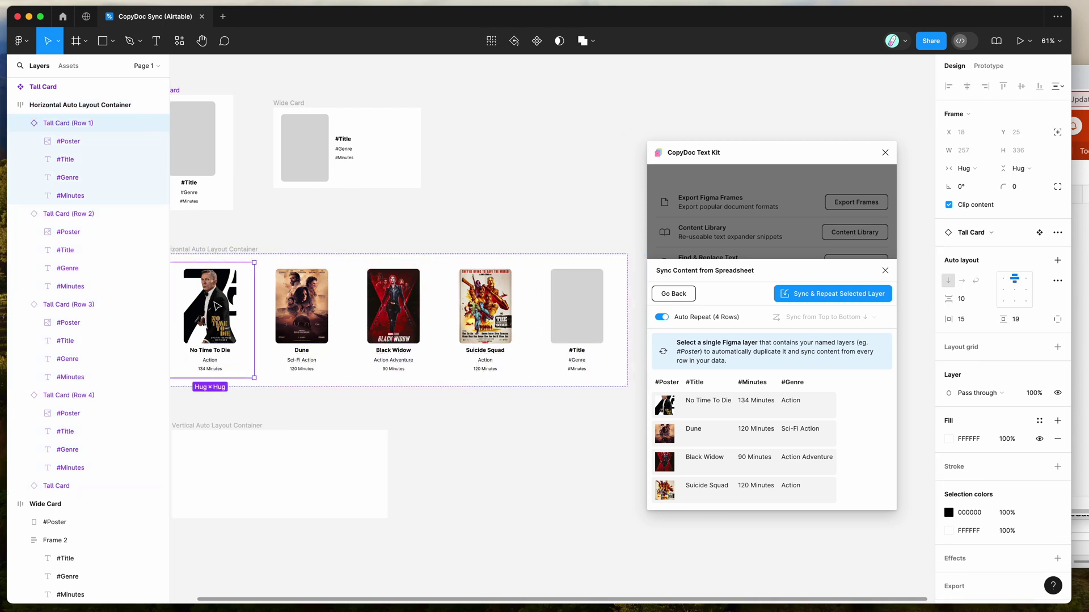
Hide the unsynced Tall Card instance at the end of the Horizontal Auto Layout Container and deselect it
scroll(414, 309, "right", 2)
left_click(569, 316)
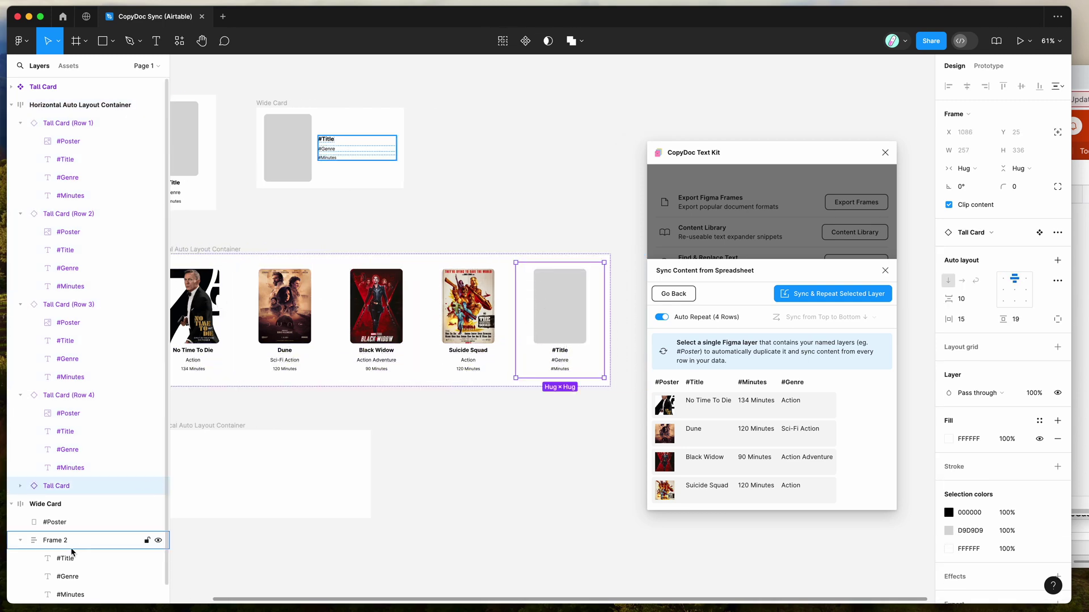
left_click(158, 487)
scroll(357, 329, "down", 3)
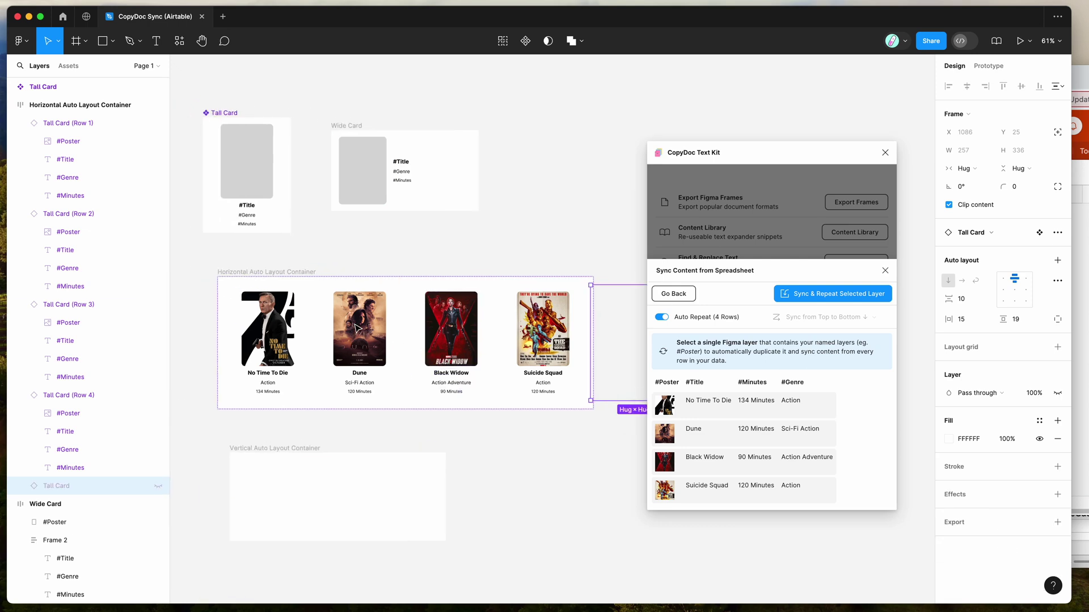
left_click(352, 263)
scroll(352, 264, "up", 2)
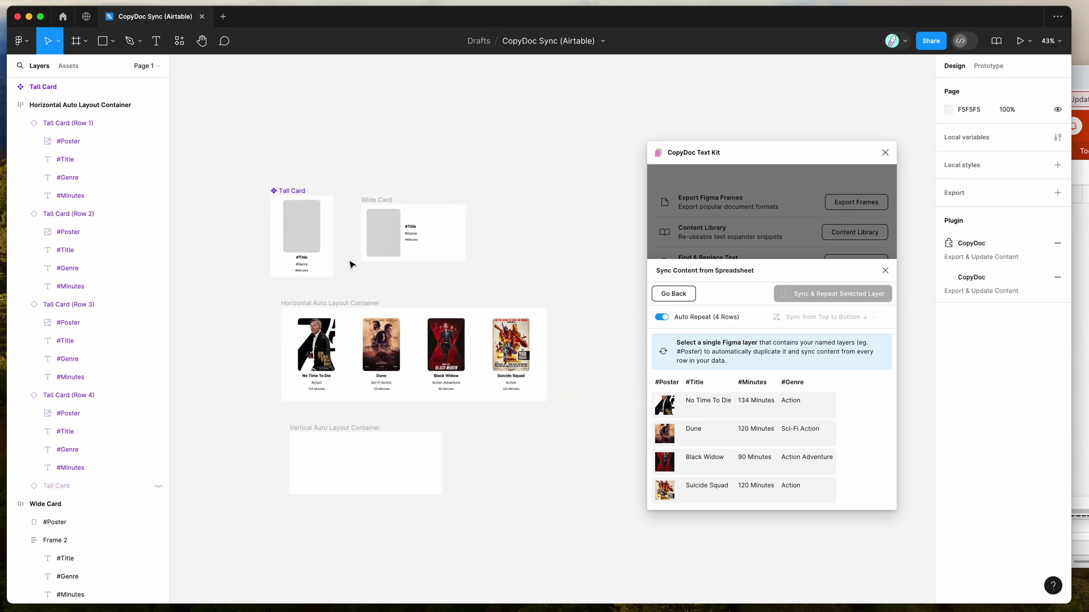
Enlarge the #Poster placeholder in the main Tall Card component to about 179 × 255 and deselect it
left_click(339, 356)
left_click(339, 356)
scroll(334, 355, "up", 4)
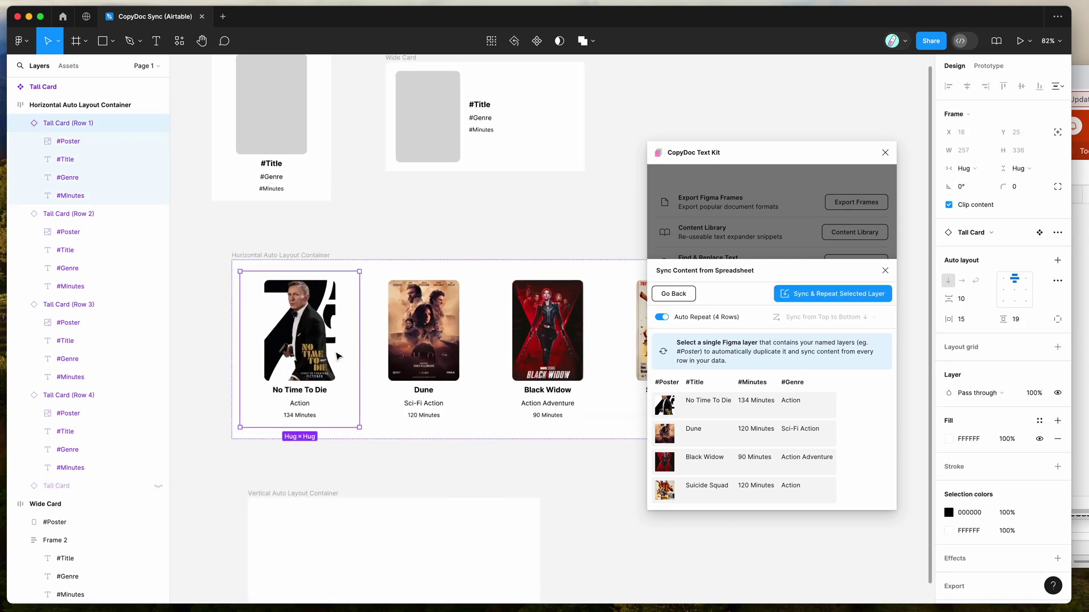
left_click(301, 205)
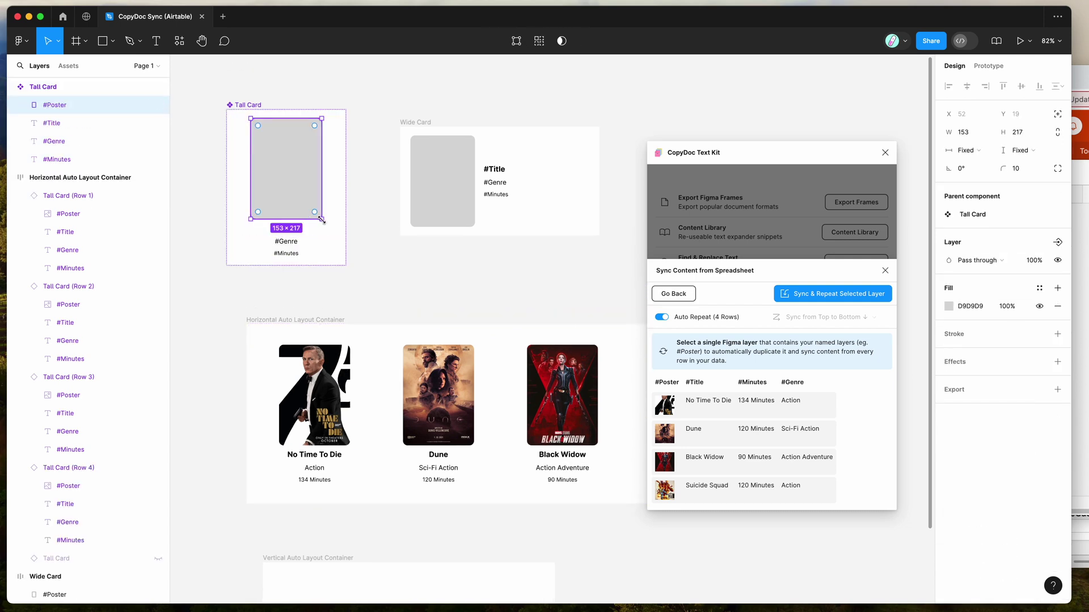
mouse_move(320, 214)
left_mouse_down()
mouse_move(299, 198)
mouse_move(313, 238)
mouse_move(297, 197)
mouse_move(322, 231)
left_mouse_up()
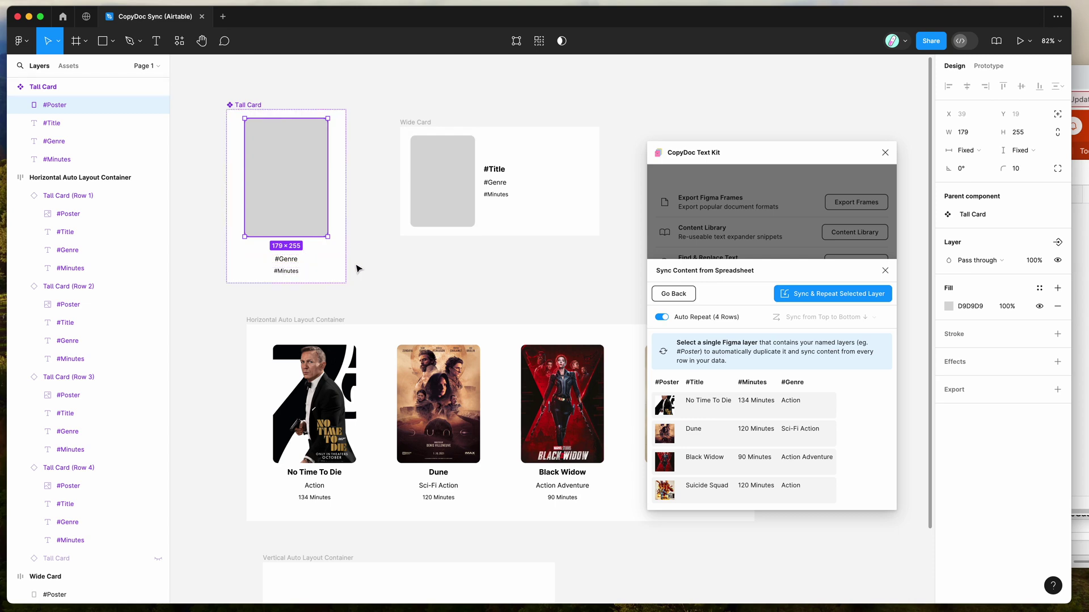
scroll(358, 269, "right", 2)
left_click(242, 100)
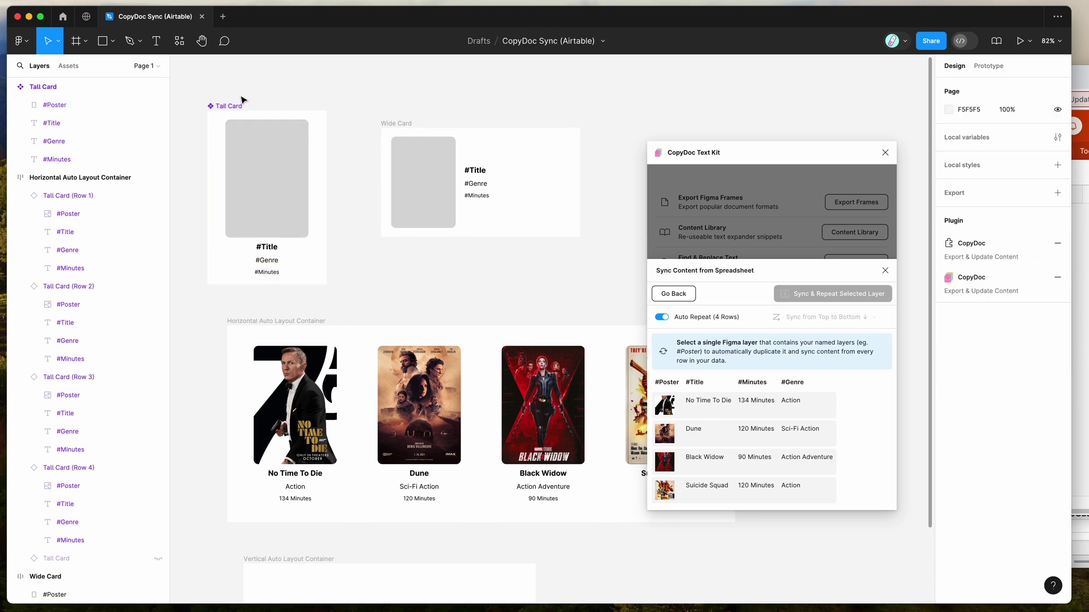
Compare the resized Tall Card component with its synced row instances in the Horizontal Auto Layout Container
left_click(227, 108)
scroll(214, 113, "right", 2)
scroll(215, 113, "down", 2)
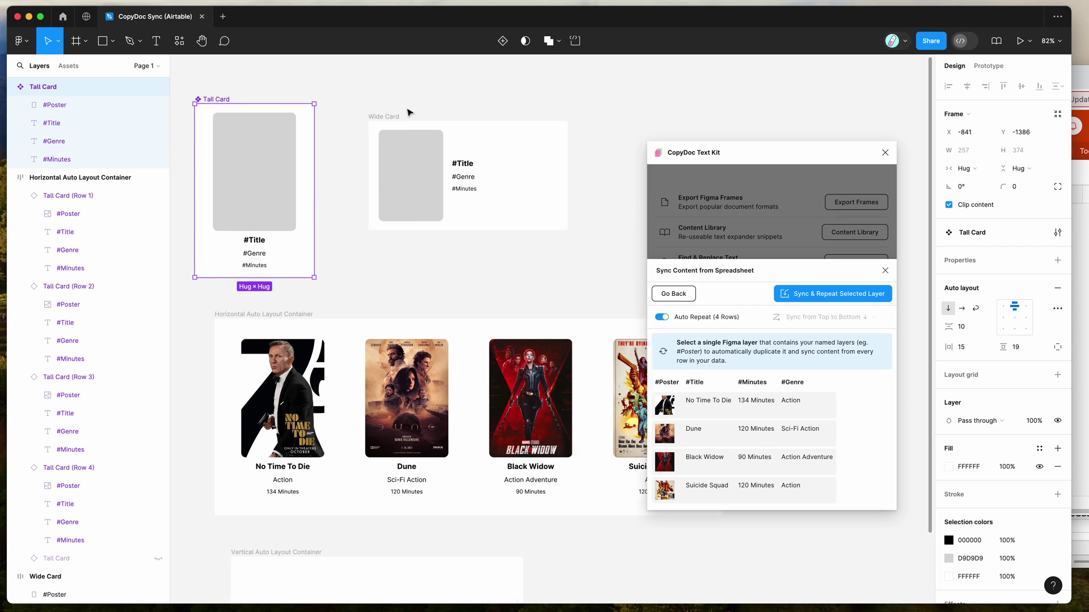
scroll(408, 113, "left", 1)
scroll(315, 96, "left", 2)
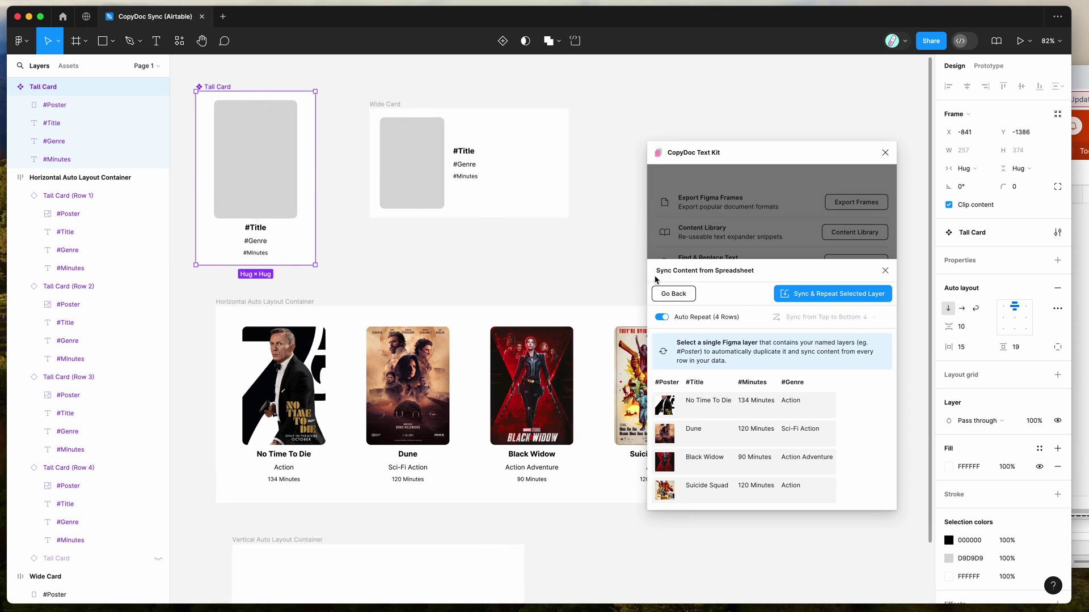
scroll(510, 317, "down", 2)
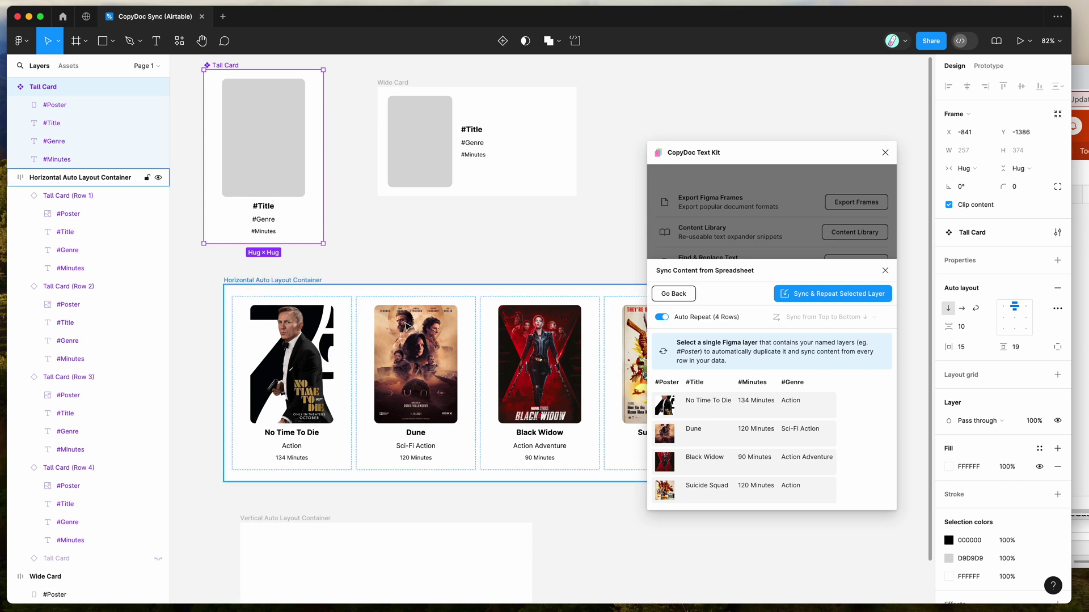
left_click(314, 347)
left_click(390, 346)
scroll(392, 346, "right", 2)
left_click(513, 363)
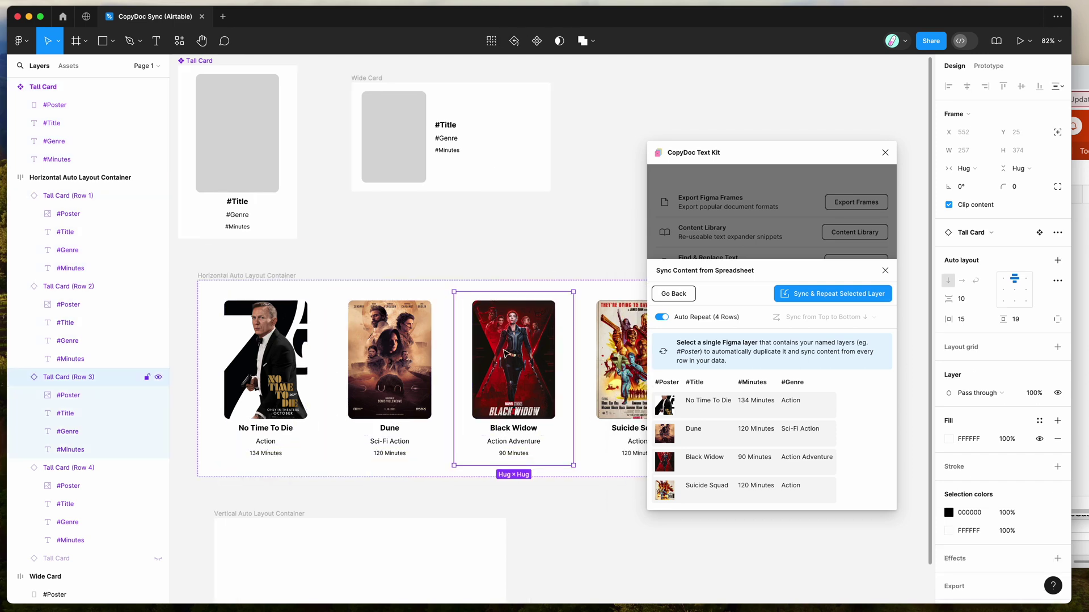
Set the font size of the #Title text in the main Tall Card component to 23
scroll(227, 216, "right", 2)
left_click(207, 203)
double_click(208, 201)
left_click(1024, 325)
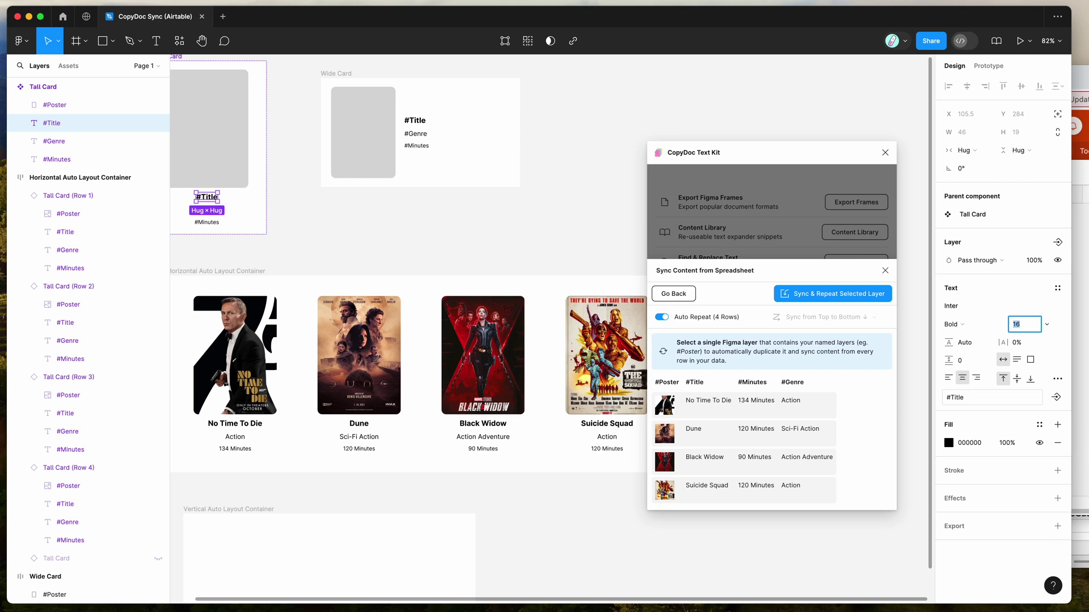
key("shift+Up")
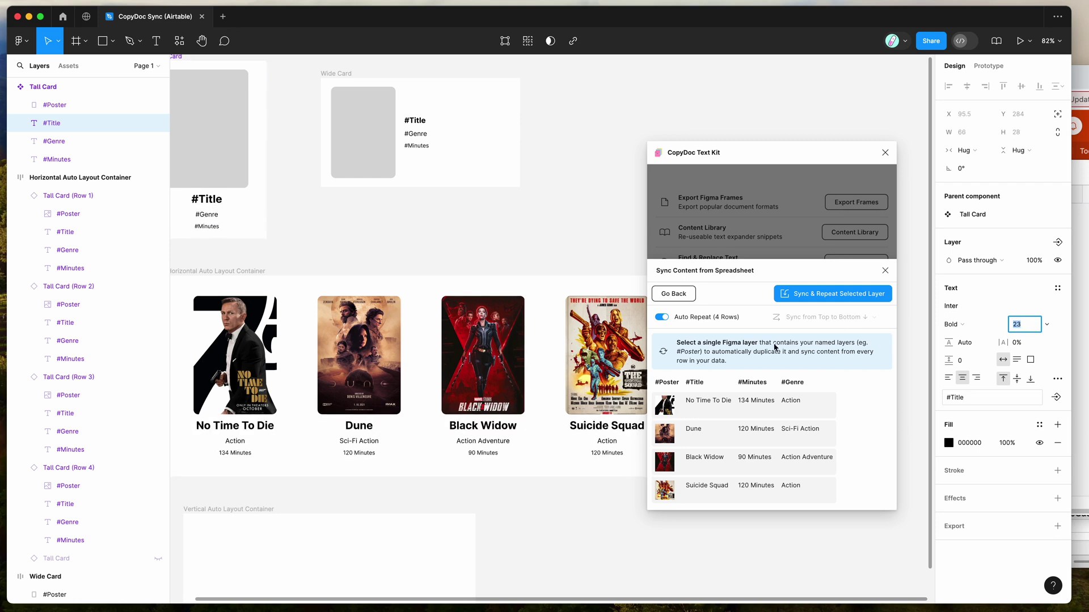
Set the auto layout spacing between items in the main Tall Card component to 16 and deselect it
left_click(256, 126)
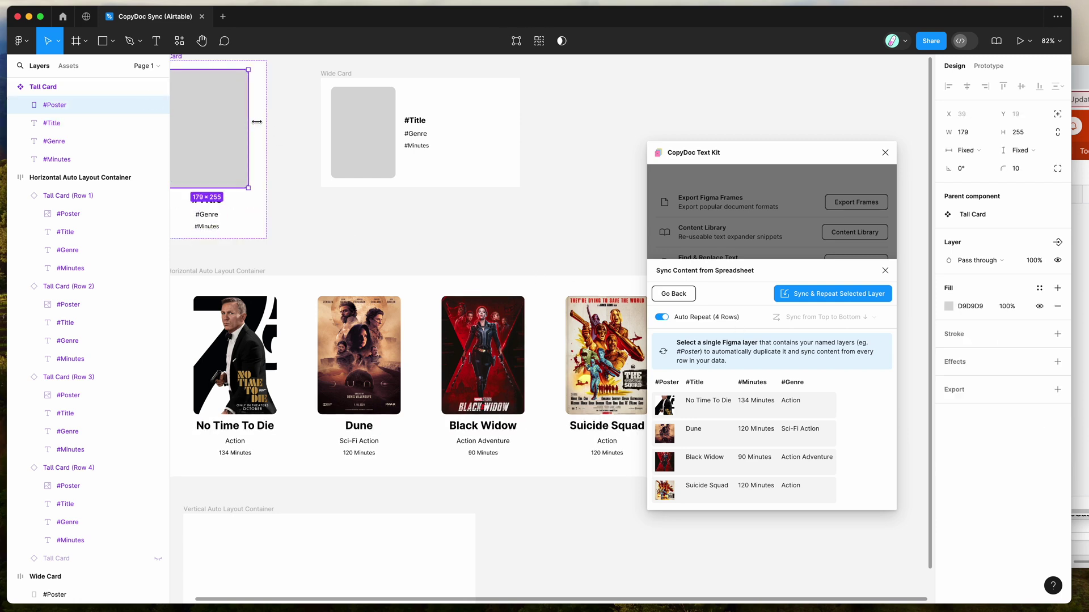
left_click_drag(958, 326, 954, 327)
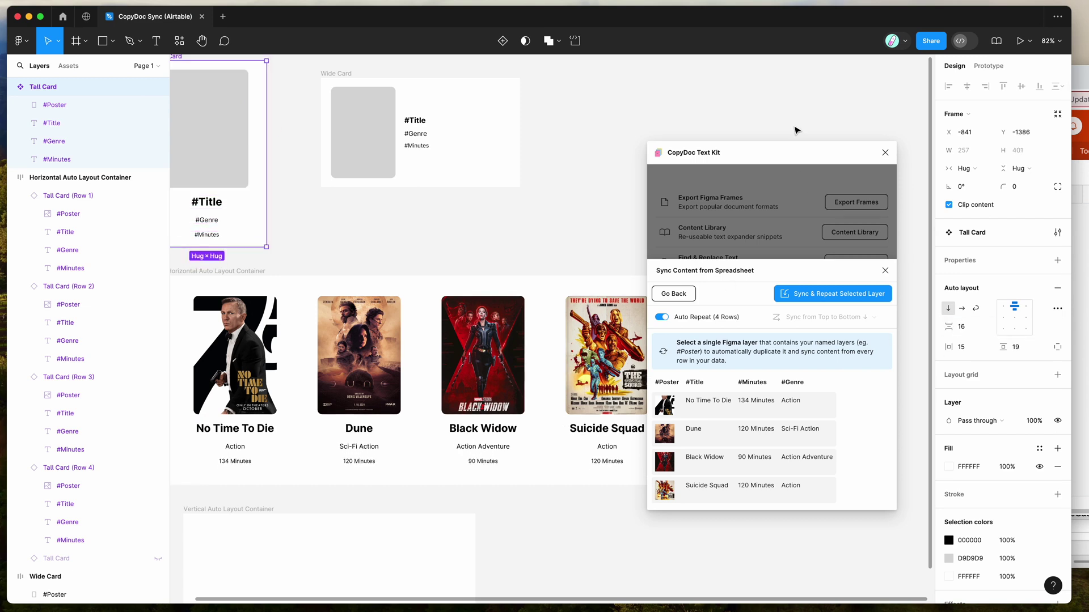
left_click(910, 190)
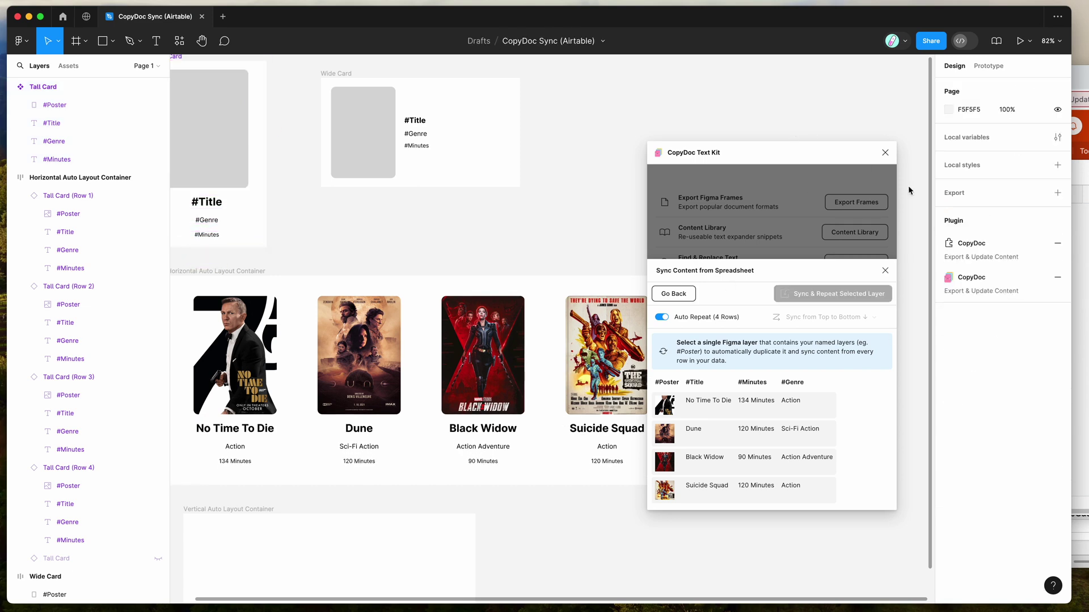
Review the movie records in Airtable, switch back to Figma and return to CopyDoc's spreadsheet source settings
left_click(1082, 253)
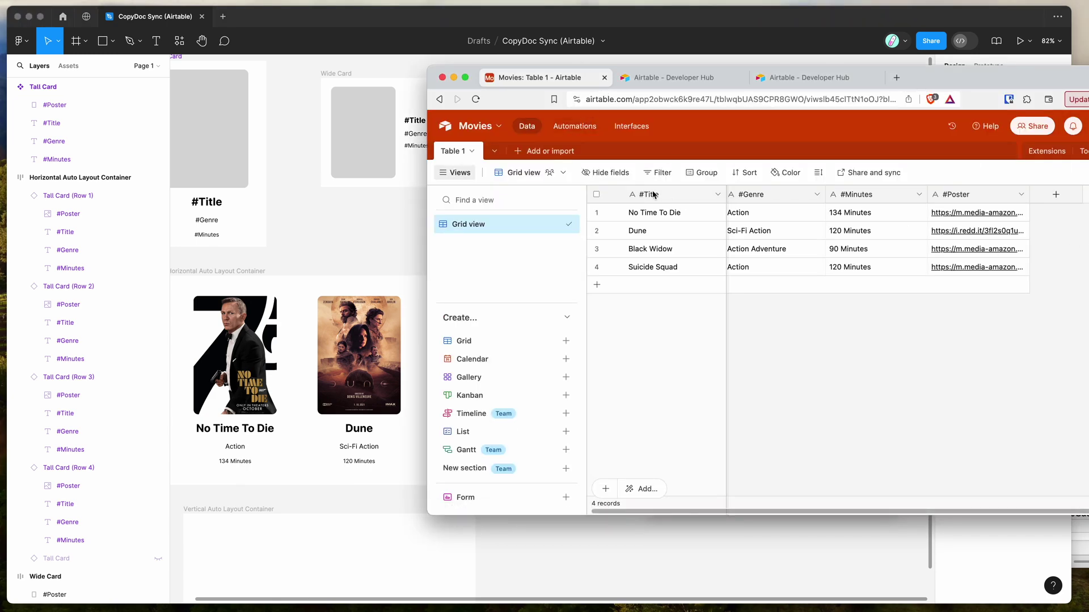
left_click(394, 211)
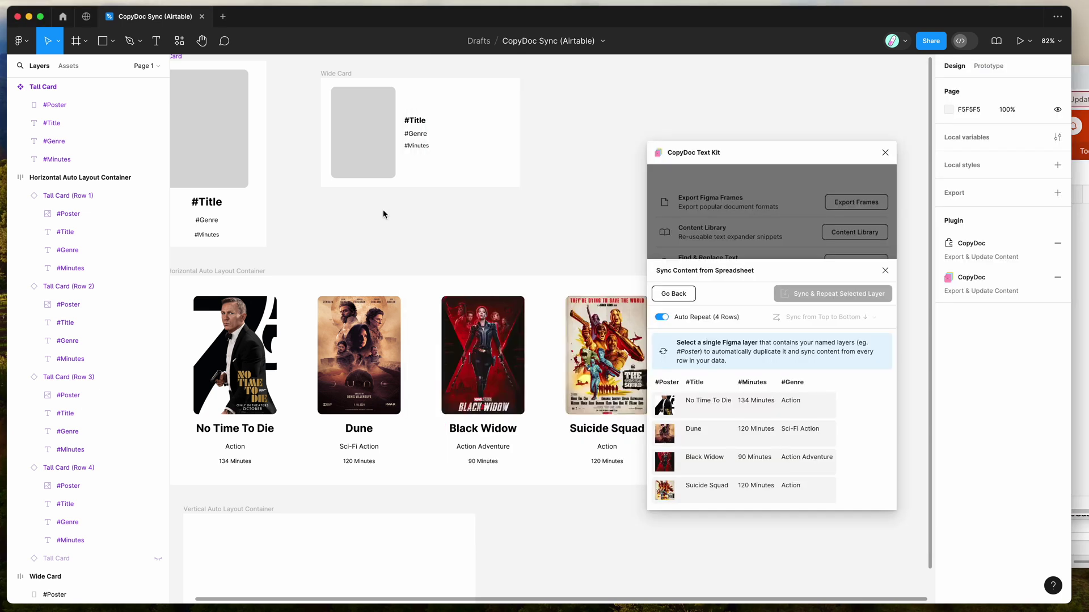
left_click(684, 299)
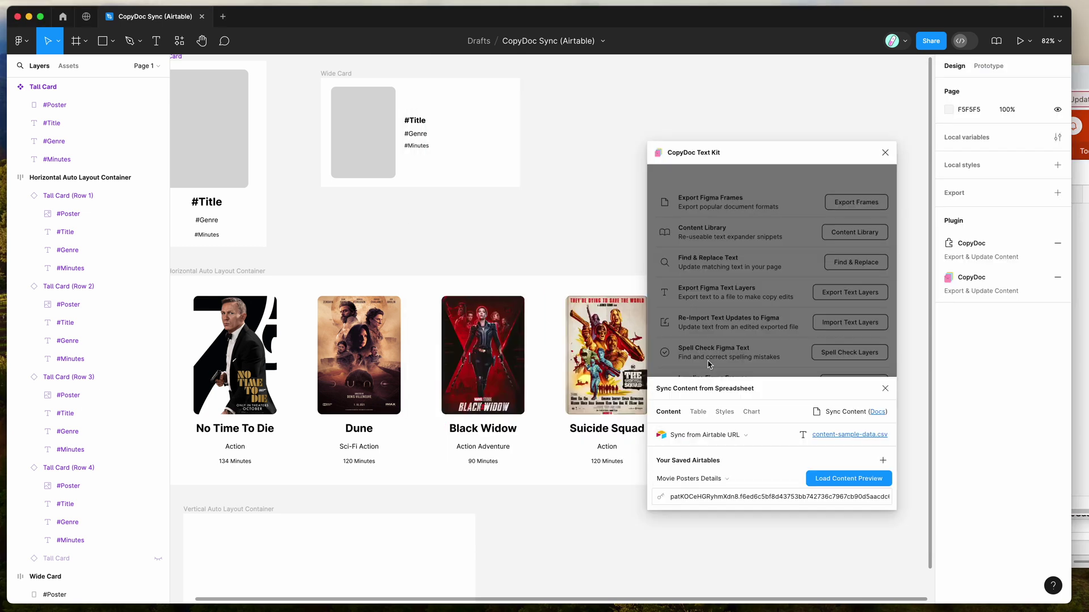
Try the CSV/XLSX file source in CopyDoc and restore Airtable URL as the content sync source
left_click(713, 435)
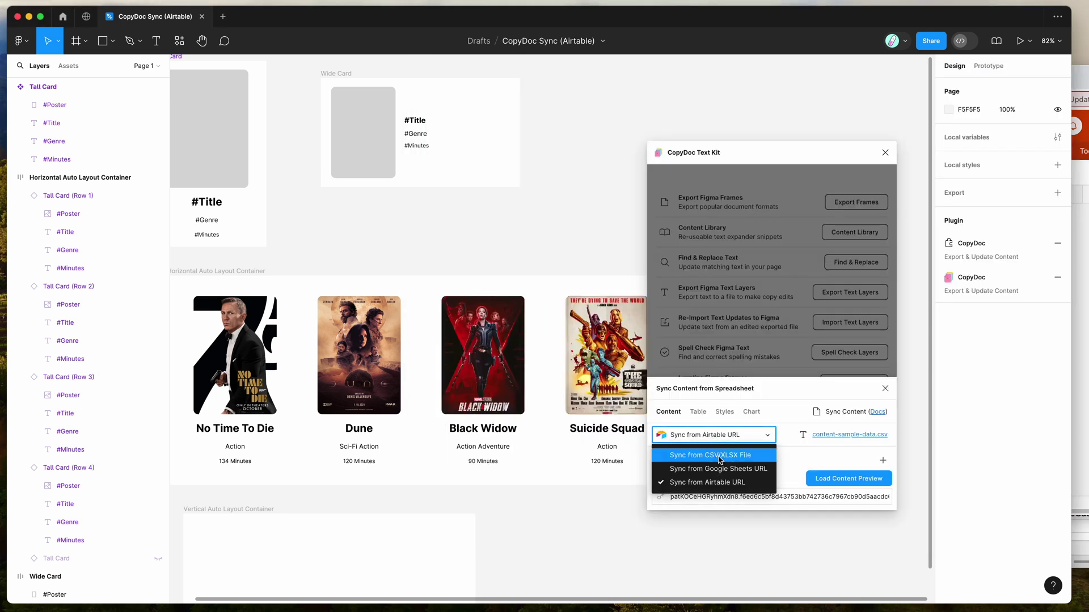
left_click(719, 457)
left_click(719, 426)
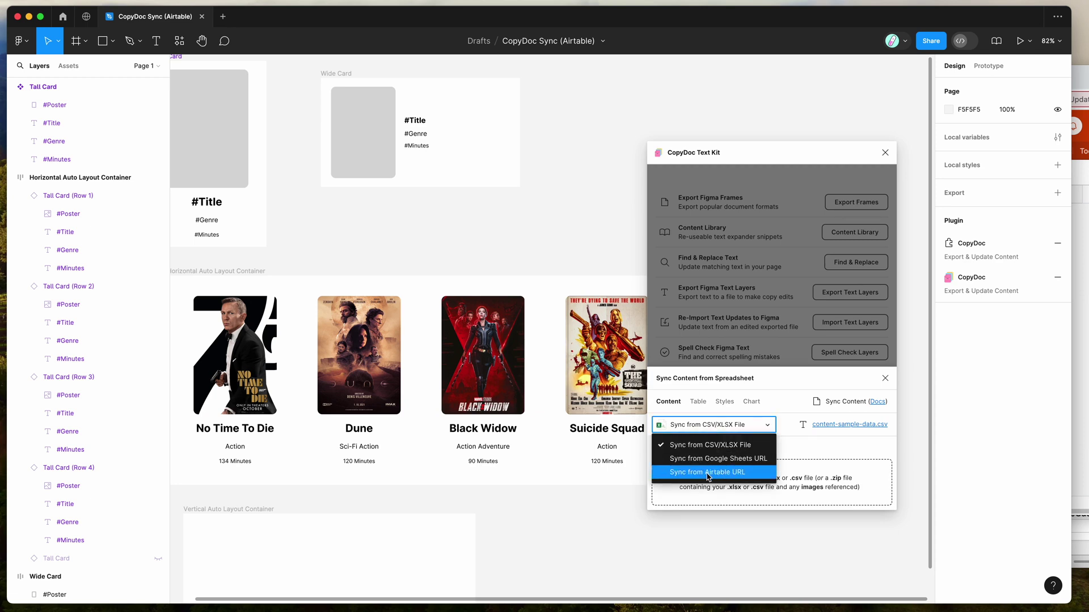
left_click(715, 474)
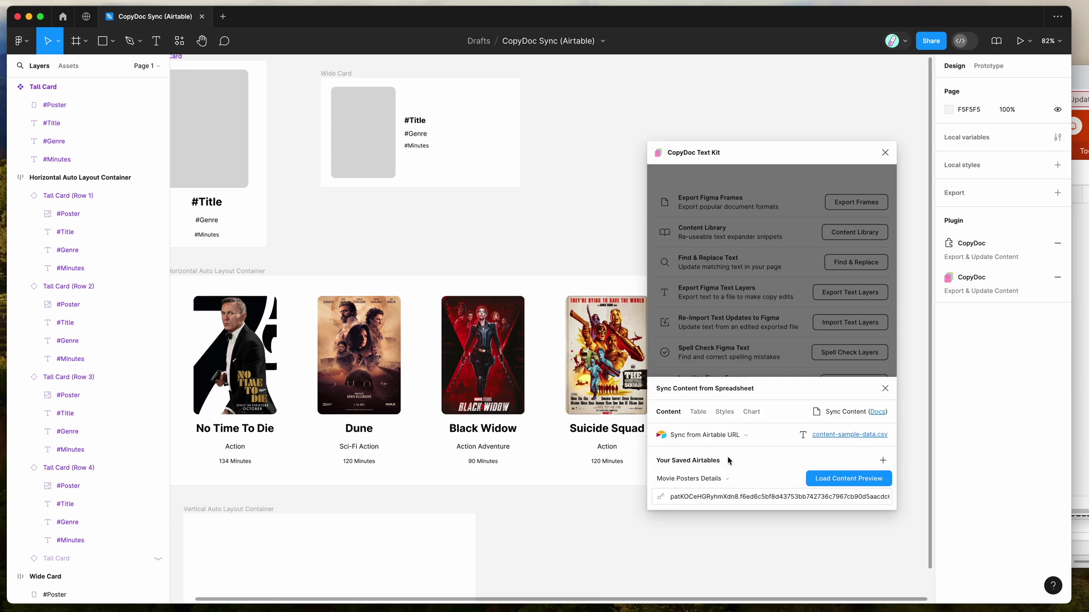
scroll(487, 274, "down", 2)
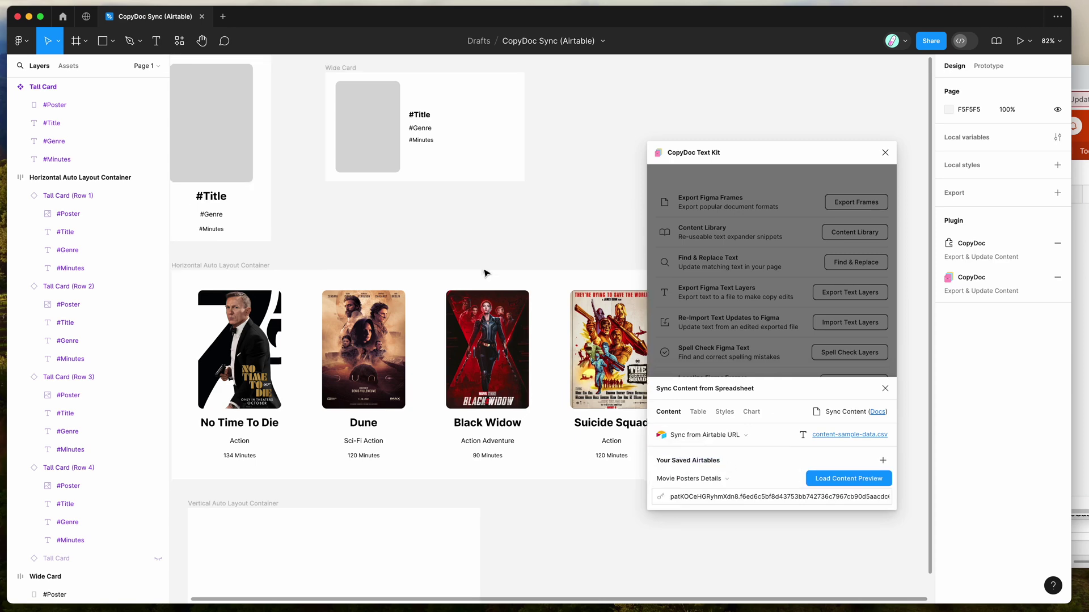
scroll(486, 274, "down", 3)
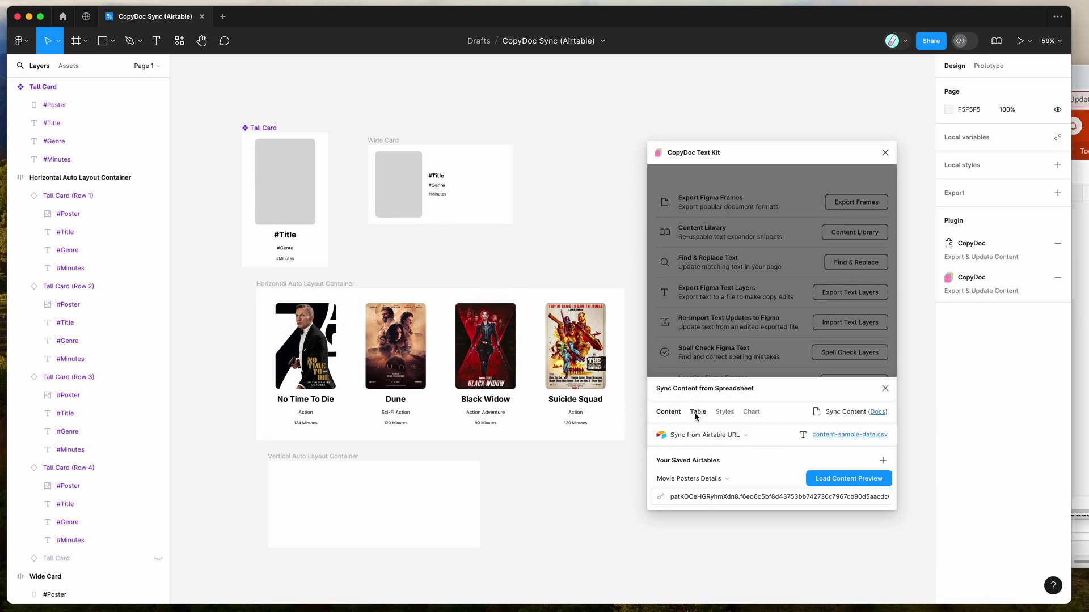
left_click(706, 435)
left_click(704, 438)
Switch CopyDoc's spreadsheet sync to Table mode and load the table preview for the saved Movie Posters Details Airtable
left_click(699, 417)
left_click(667, 417)
left_click(697, 417)
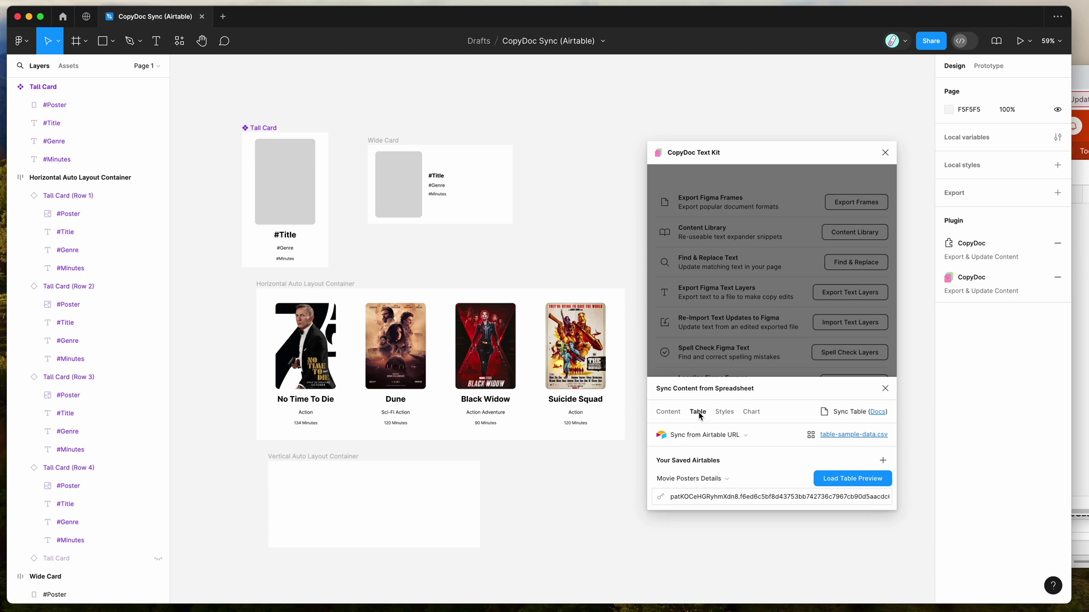
scroll(566, 268, "right", 3)
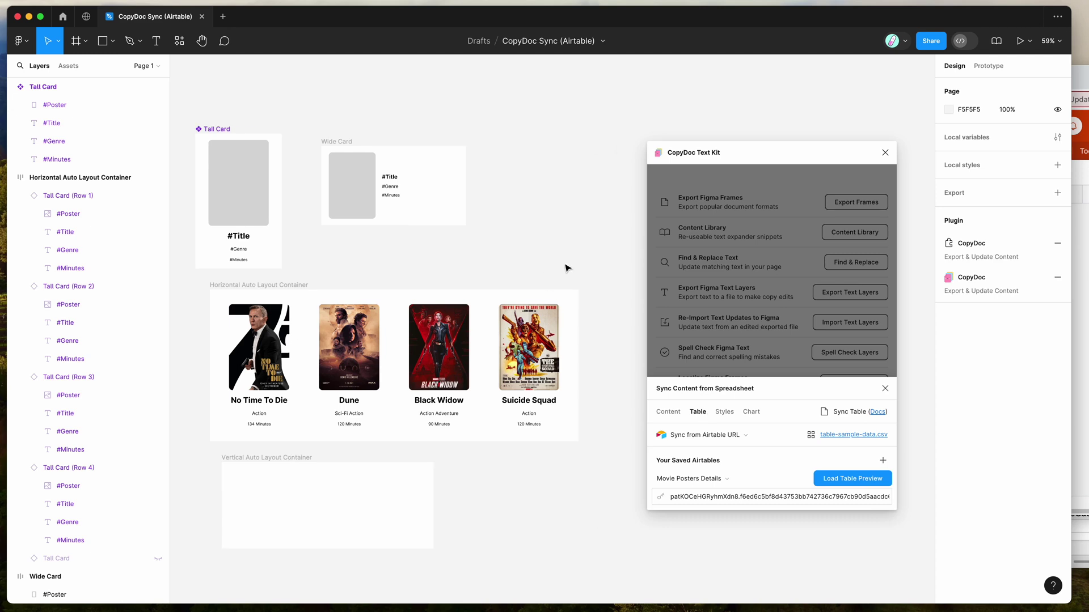
left_click(844, 482)
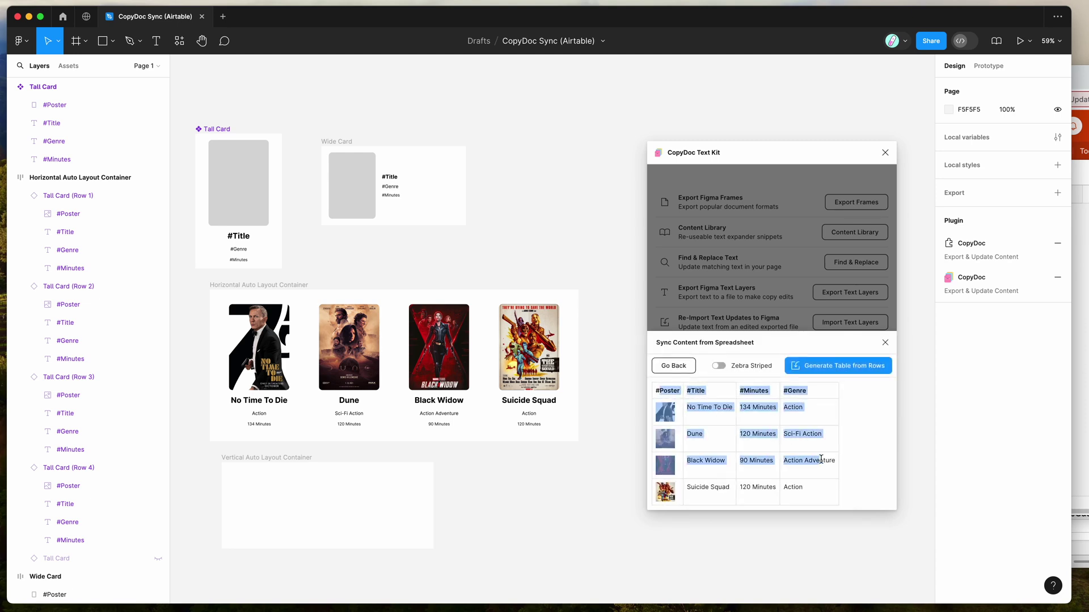
Turn on Zebra Striped and generate a Figma table from the Airtable rows
scroll(607, 268, "right", 4)
left_click_drag(770, 144, 792, 135)
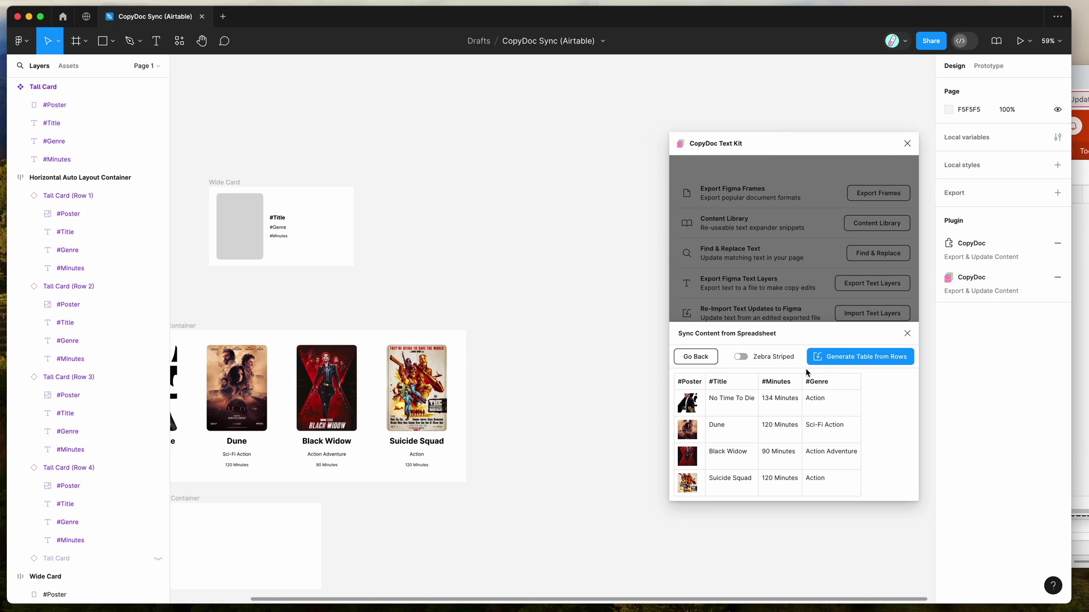
left_click(760, 359)
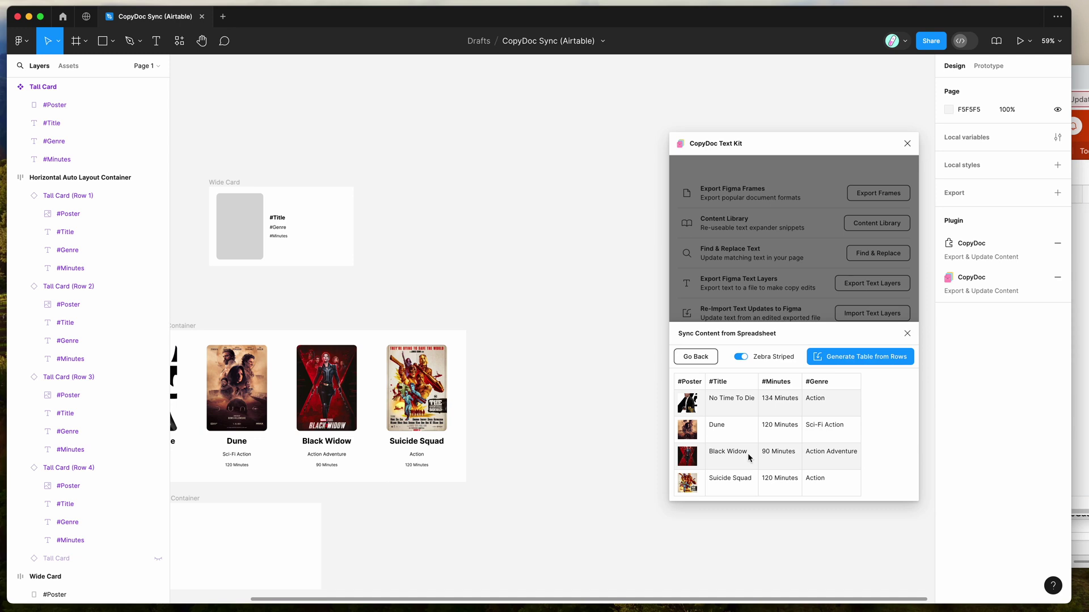
scroll(562, 299, "right", 2)
scroll(561, 300, "up", 1)
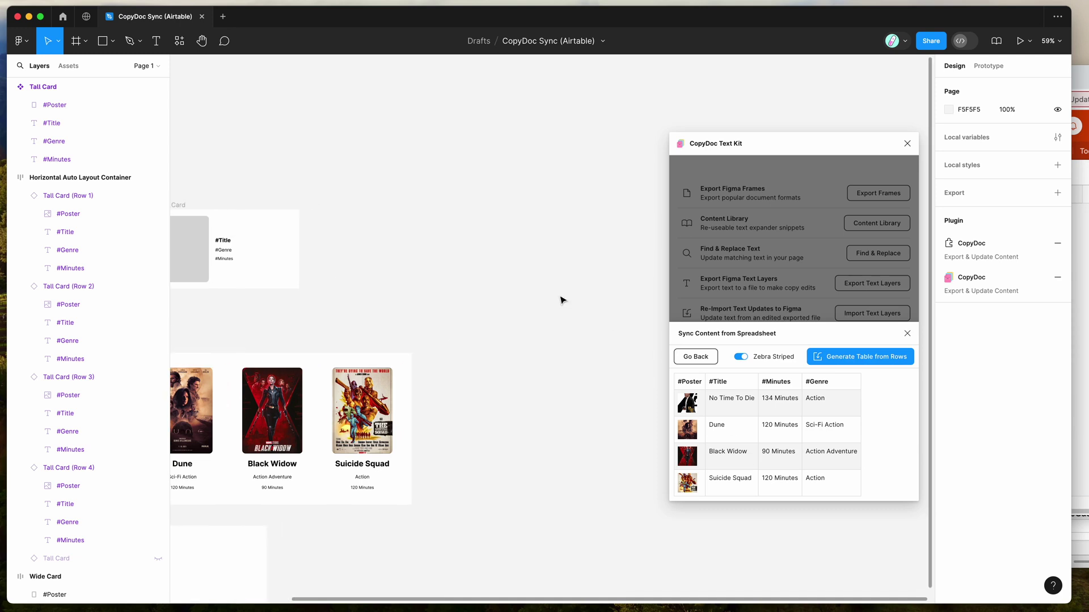
left_click(845, 357)
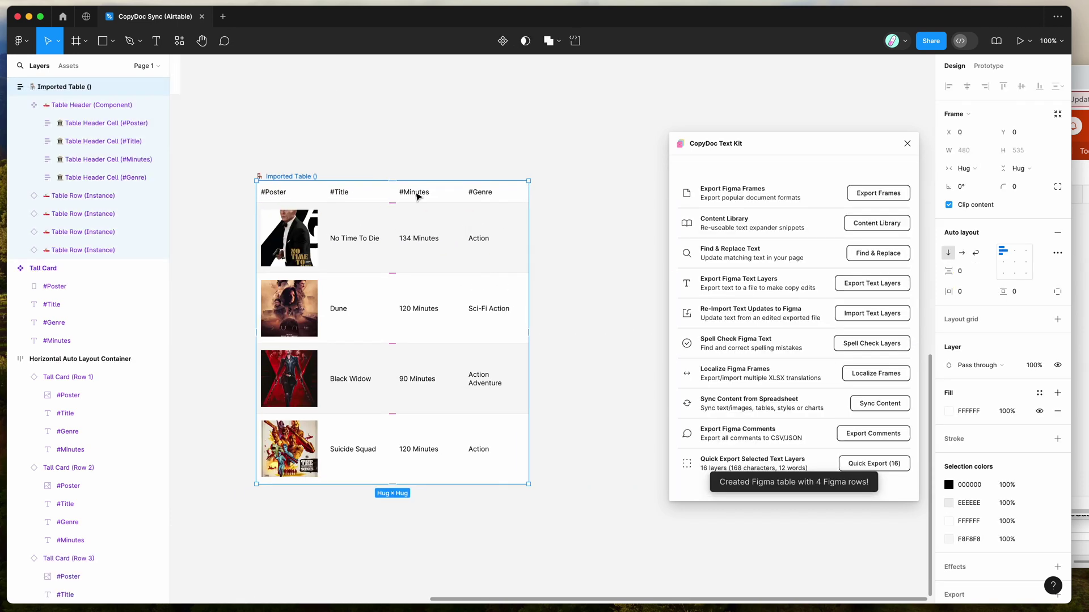
Widen the Imported Table frame to about 525
left_click(287, 169)
left_click(289, 176)
left_click_drag(527, 229, 554, 224)
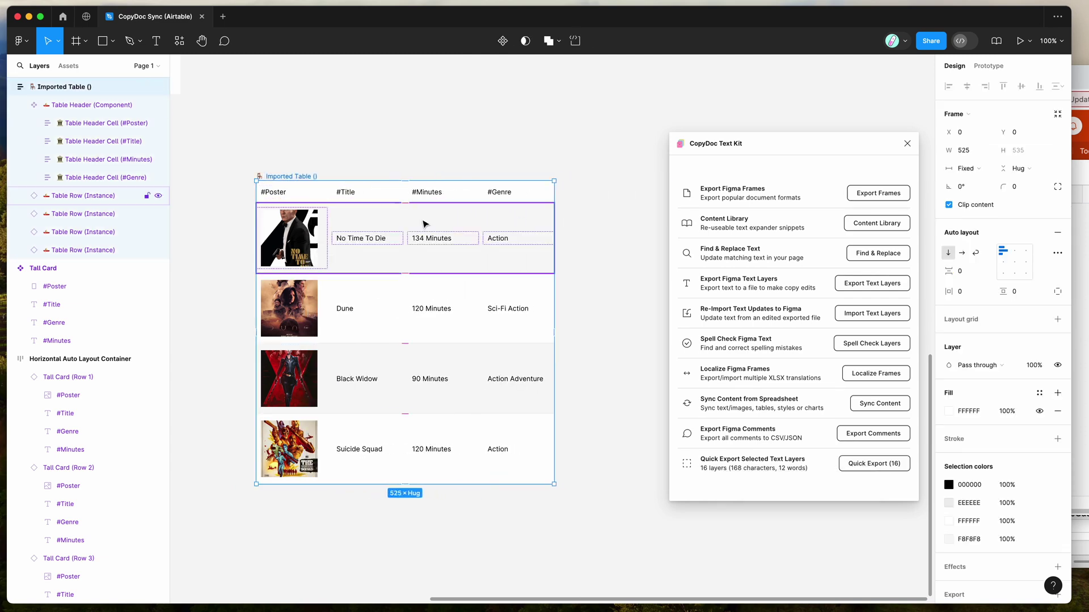
Show the hidden #Poster image placeholder in the Table Header component's #Poster cell and stretch it to about 100 × 152
left_click(317, 225)
left_click(288, 199)
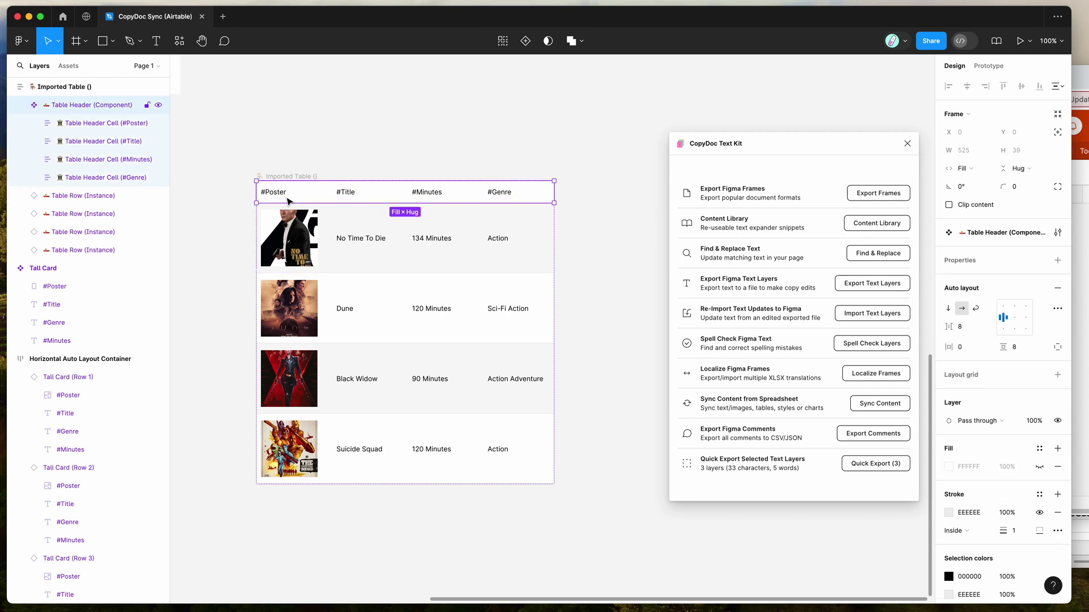
left_click(34, 123)
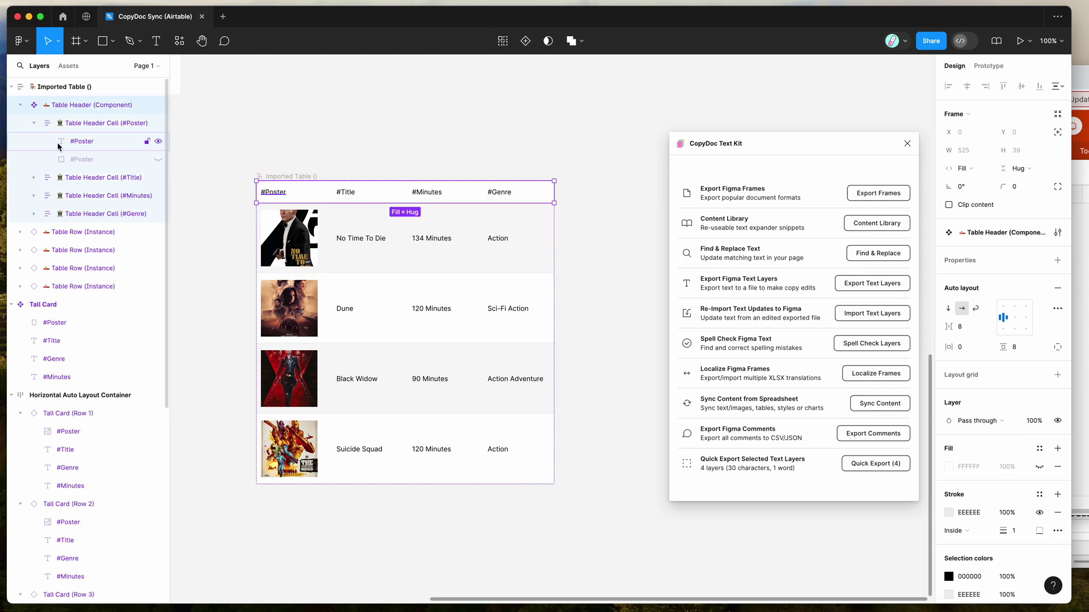
left_click(153, 160)
left_click(154, 161)
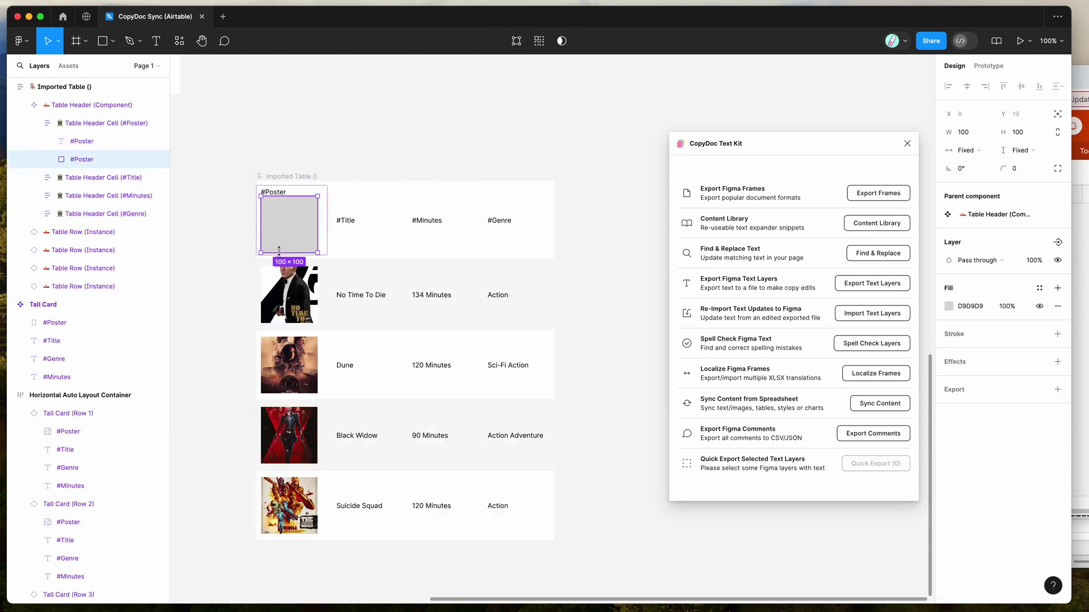
left_click_drag(279, 253, 279, 282)
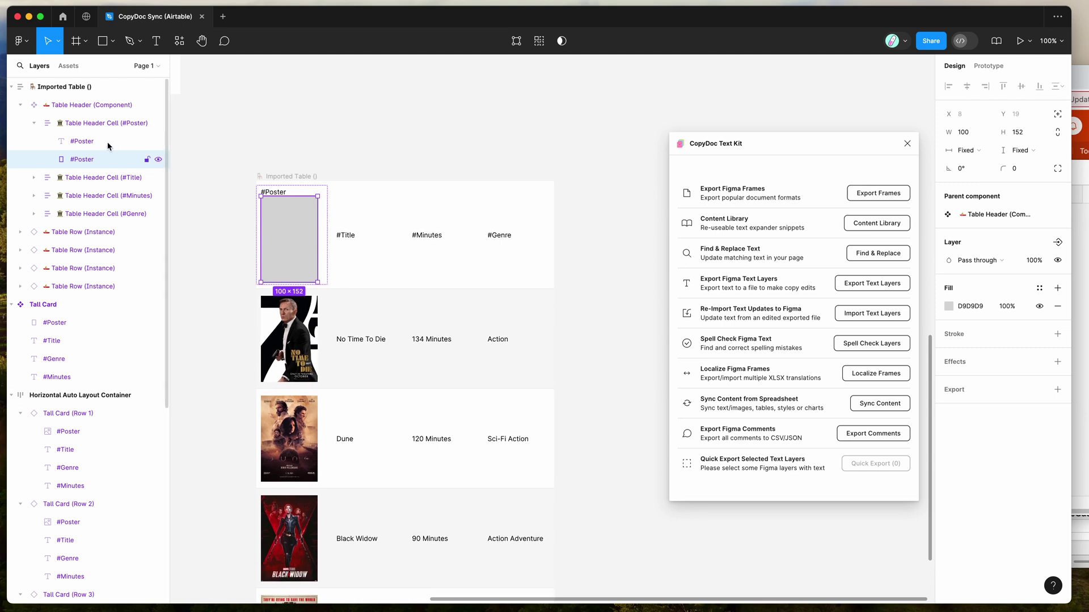
Hide both the #Poster text and the #Poster image placeholder in the table header cell and deselect them
left_click(158, 142)
left_click(159, 159)
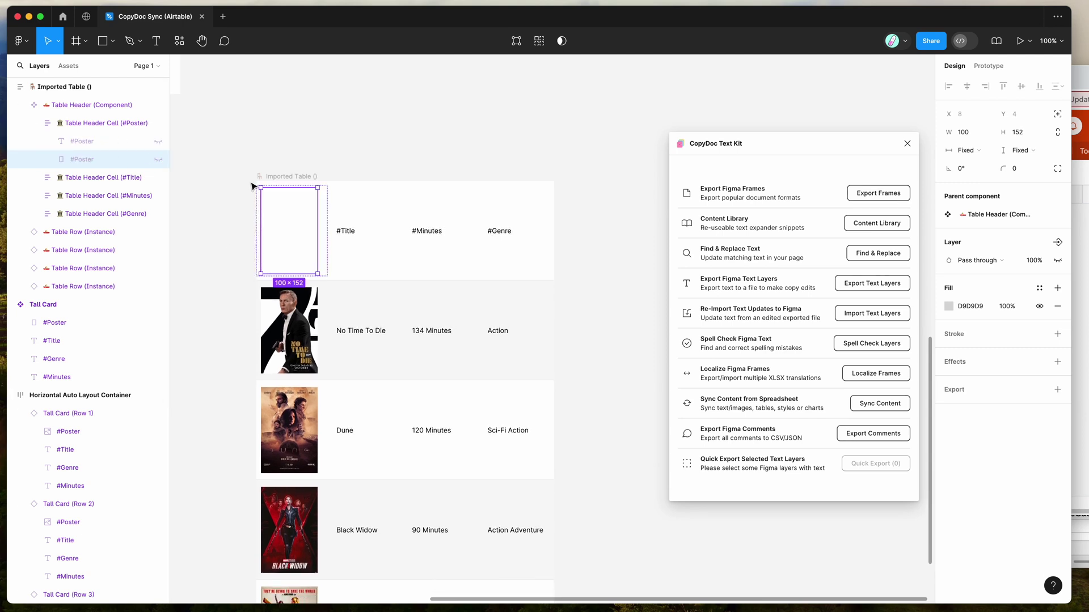
scroll(227, 170, "down", 2)
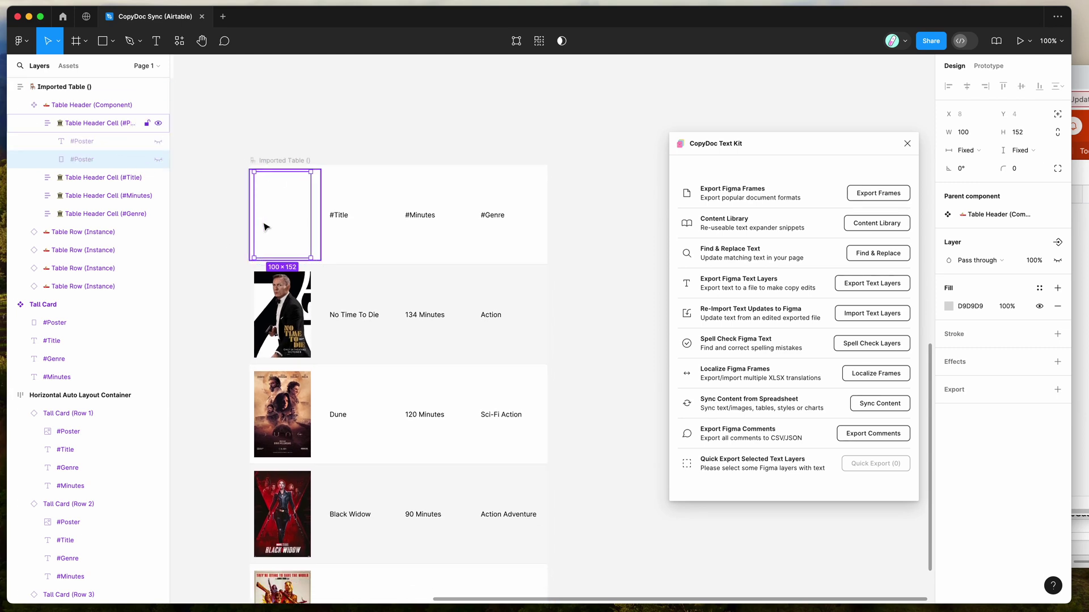
left_click(221, 237)
scroll(221, 237, "down", 2)
scroll(221, 236, "down", 3)
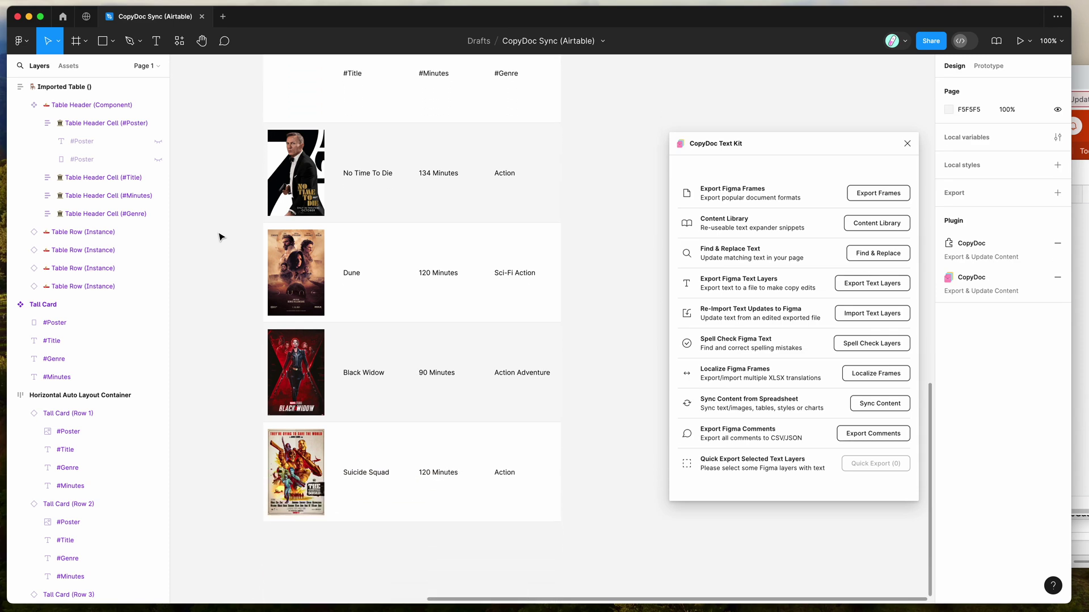
Reopen CopyDoc's spreadsheet sync and look through its Content, Table, Styles and Chart modes with their source and sample file options
left_click(892, 405)
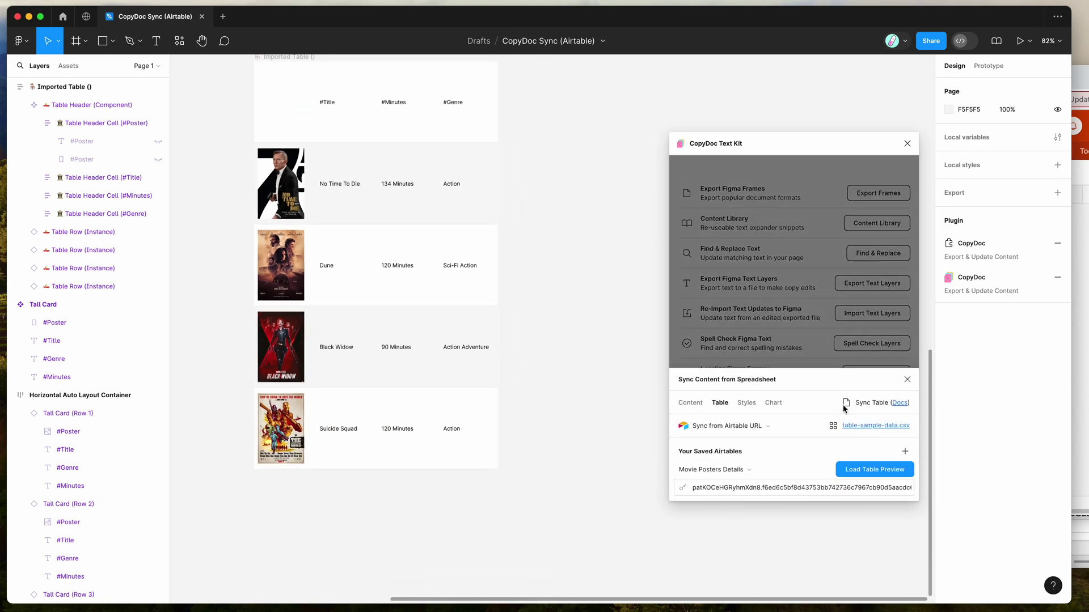
left_click(772, 403)
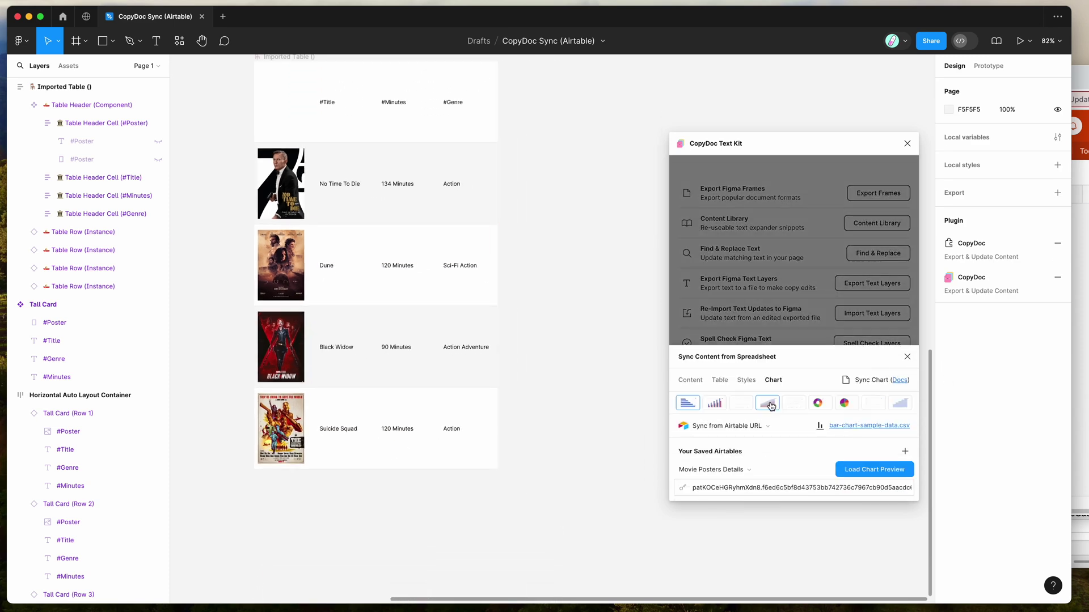
left_click(746, 381)
left_click(720, 403)
left_click(691, 404)
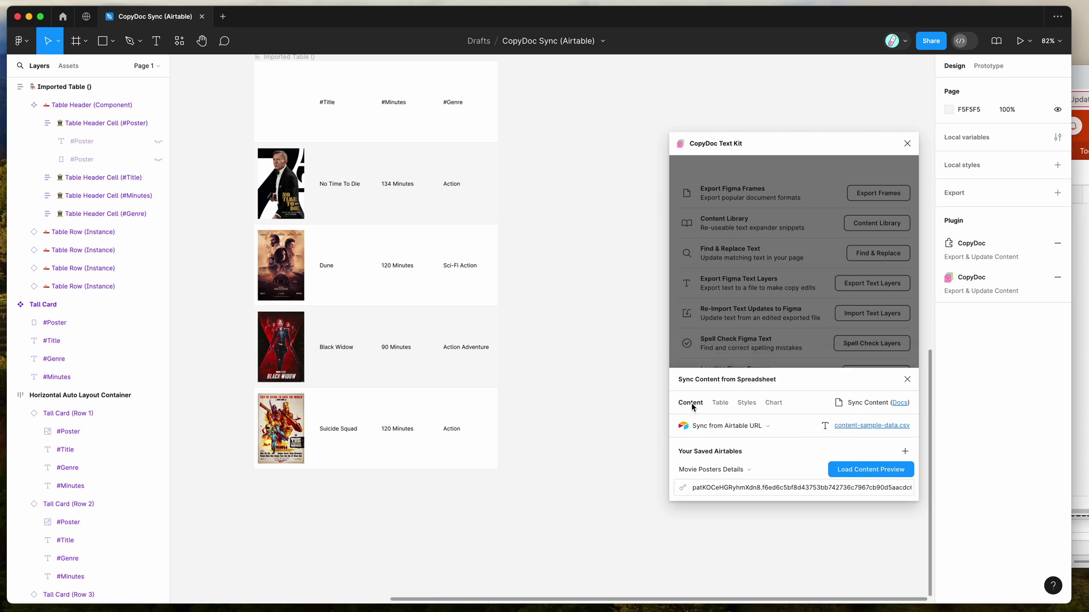
left_click(719, 403)
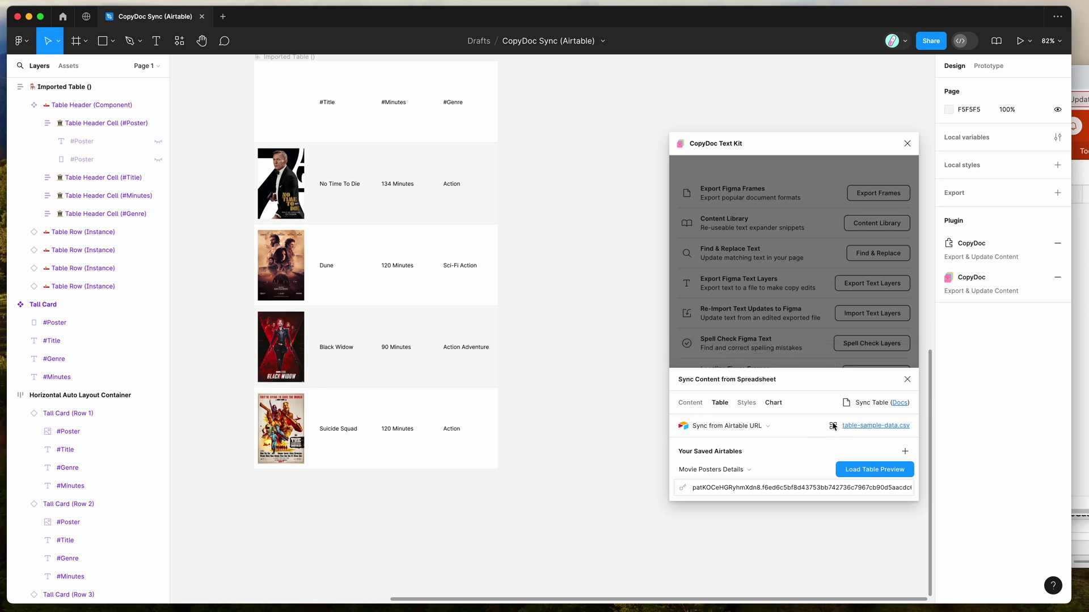
left_click(863, 430)
left_click(734, 414)
left_click(747, 403)
left_click(691, 403)
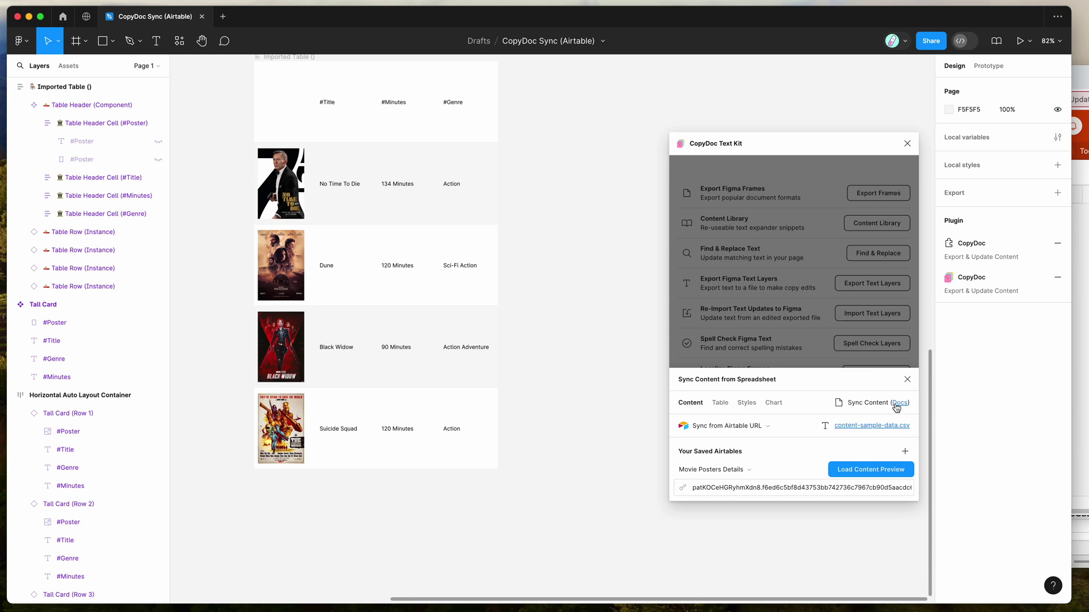
left_click(720, 402)
left_click(692, 403)
left_click(726, 431)
left_click(811, 431)
left_click(760, 430)
left_click(809, 431)
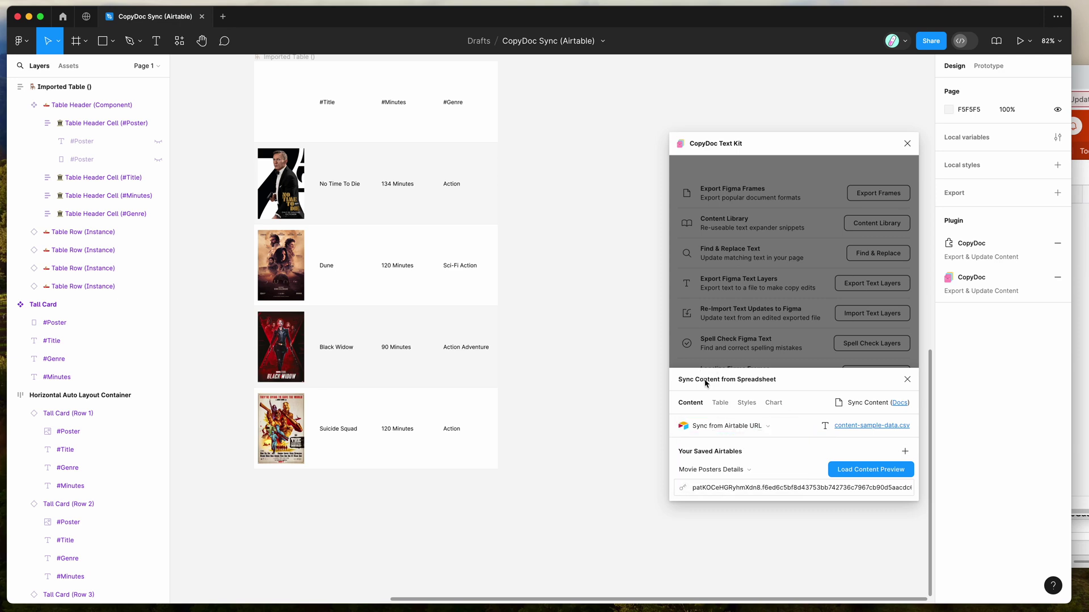